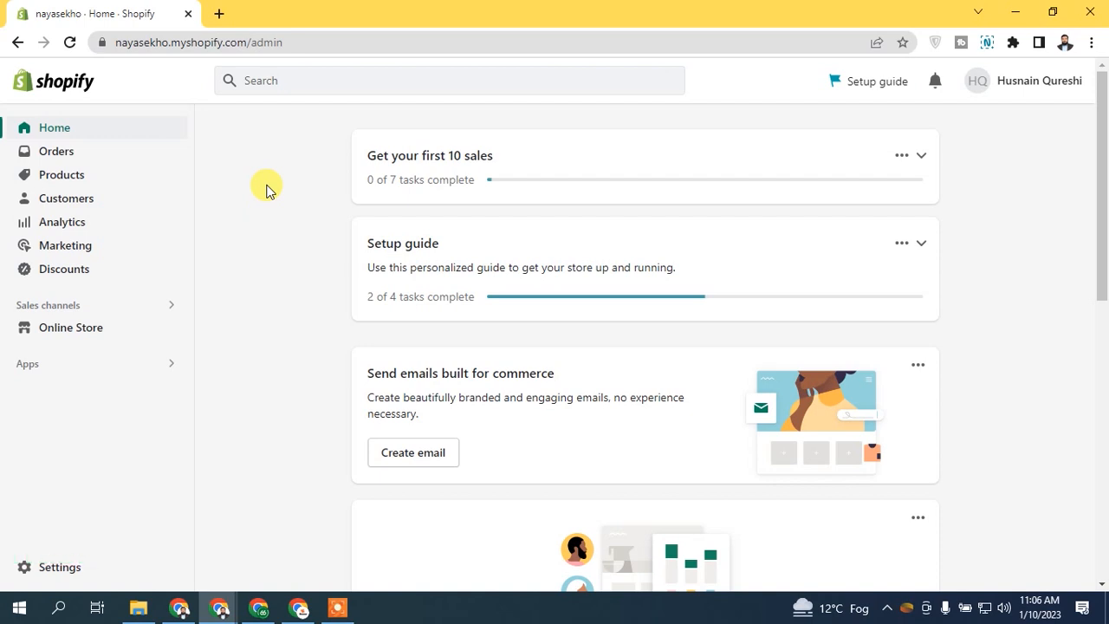
# Step: Create and save a new store page titled 'Shipping Policy'
pyautogui.click(71, 335)
pyautogui.click(75, 399)
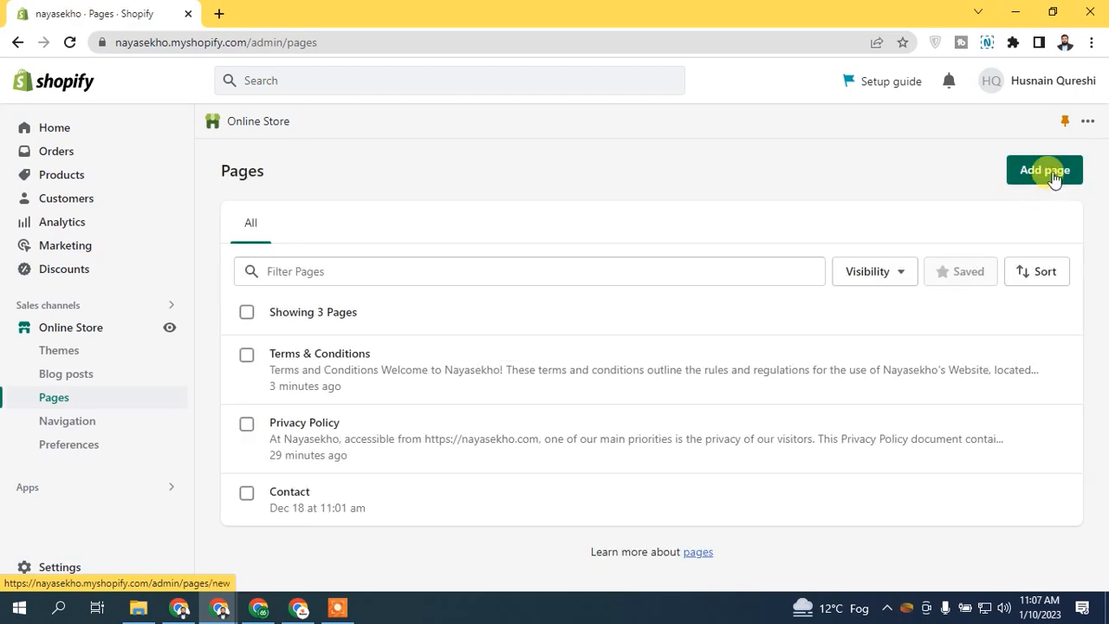
pyautogui.click(1049, 175)
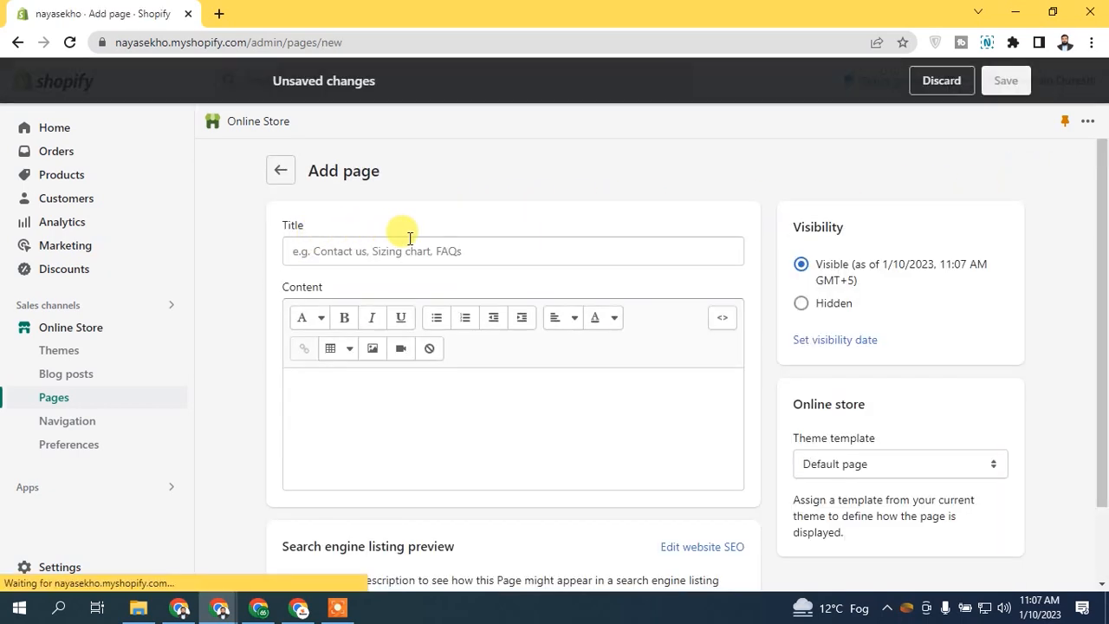
pyautogui.click(403, 251)
pyautogui.write('Shipping Policy')
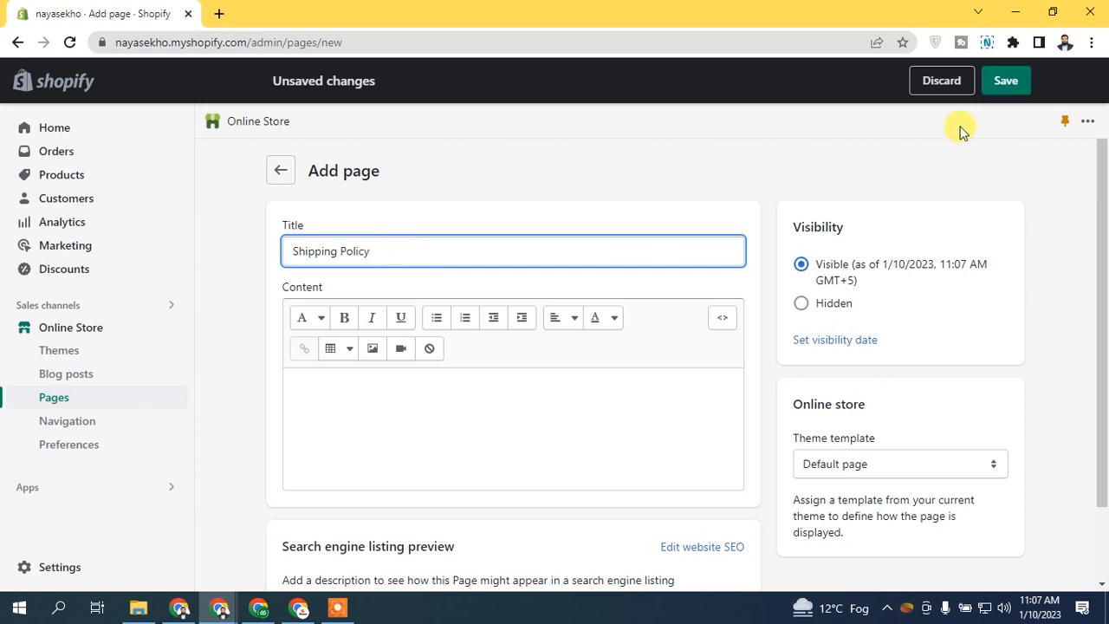
pyautogui.click(1005, 81)
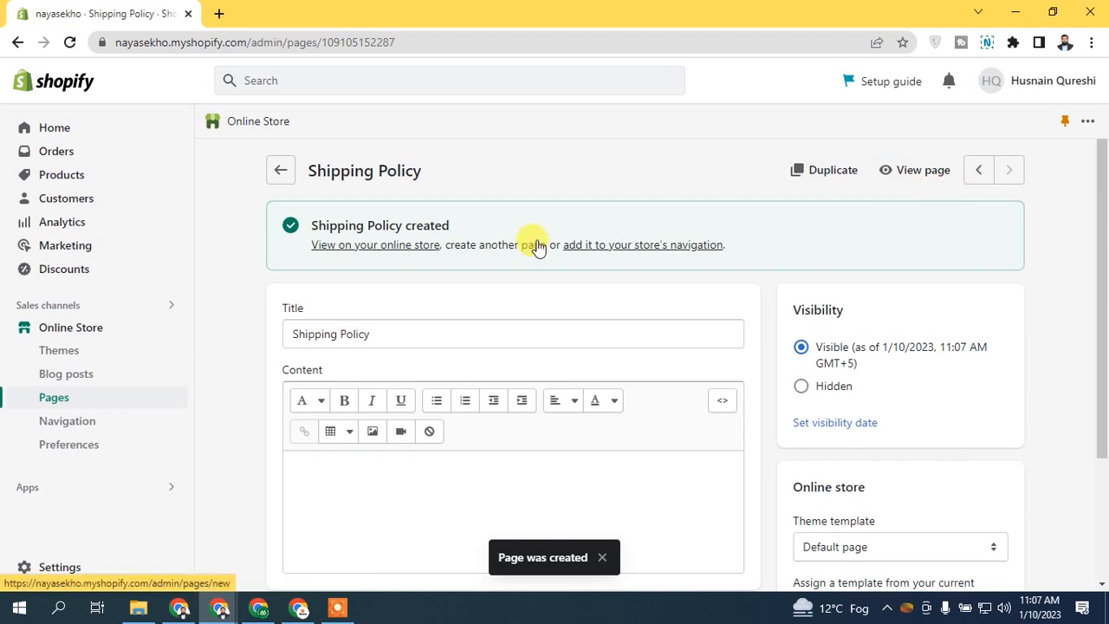
# Step: Create and save a second store page titled 'Refund Policy'
pyautogui.click(280, 170)
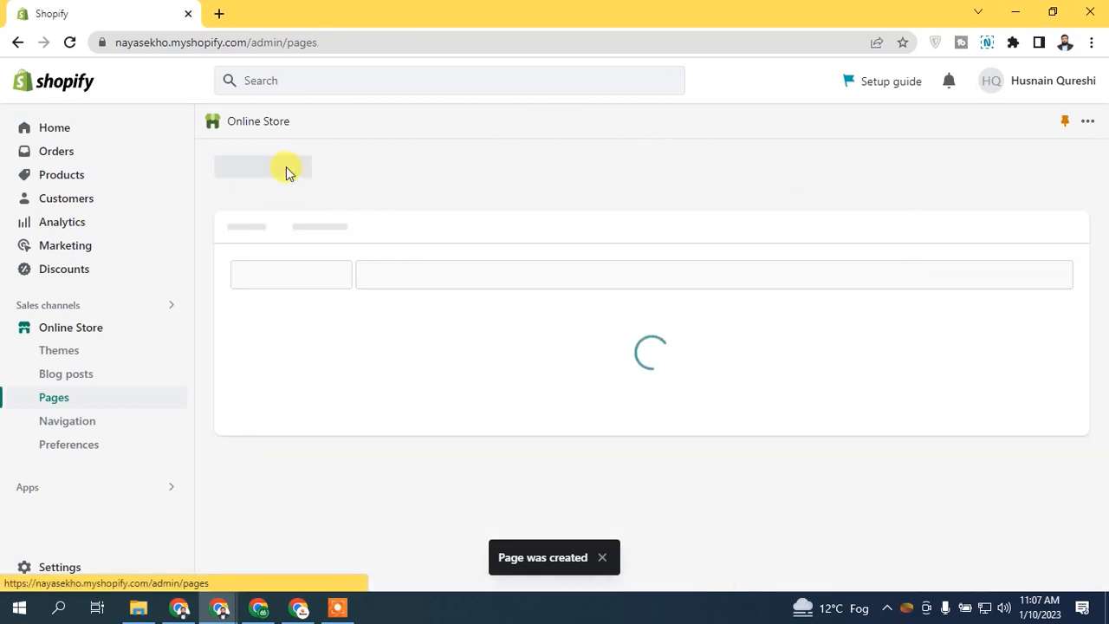
pyautogui.click(1030, 173)
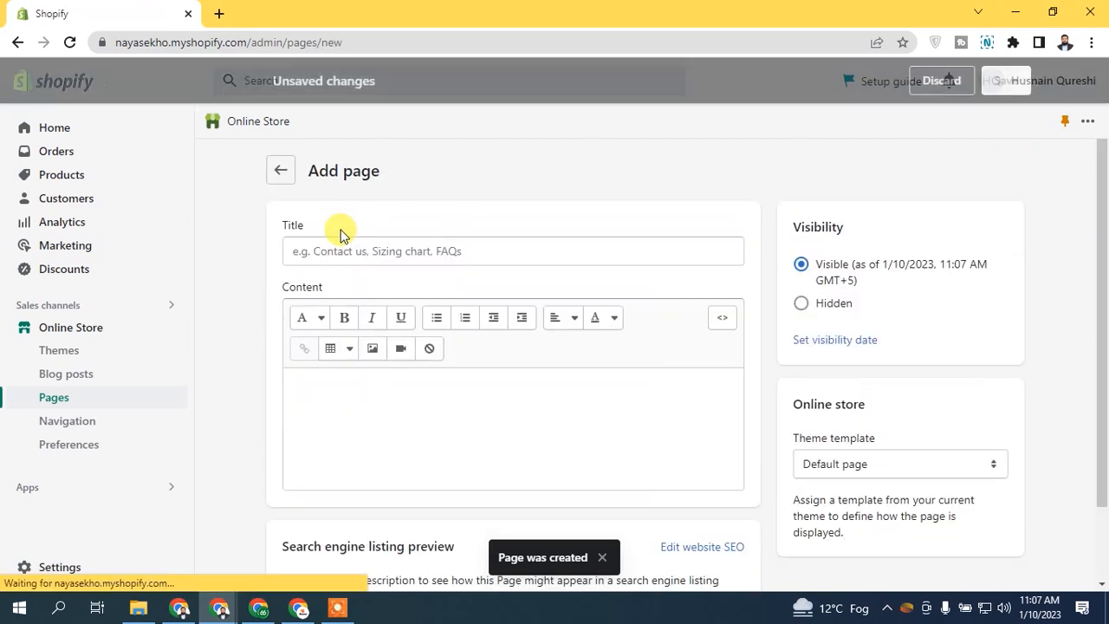
pyautogui.click(354, 252)
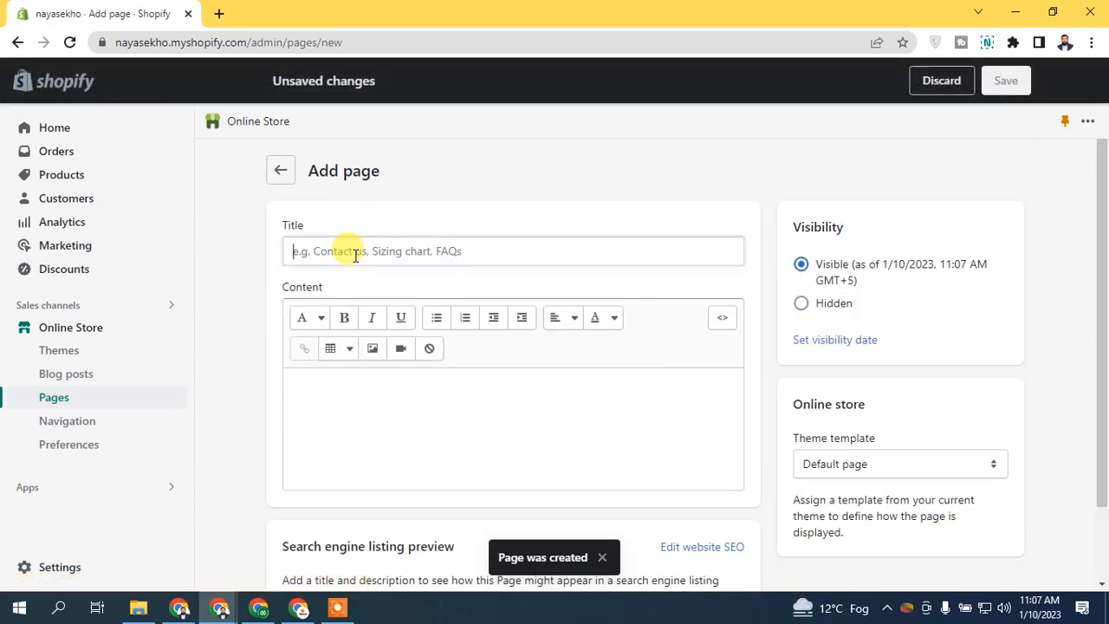
pyautogui.write('Refu')
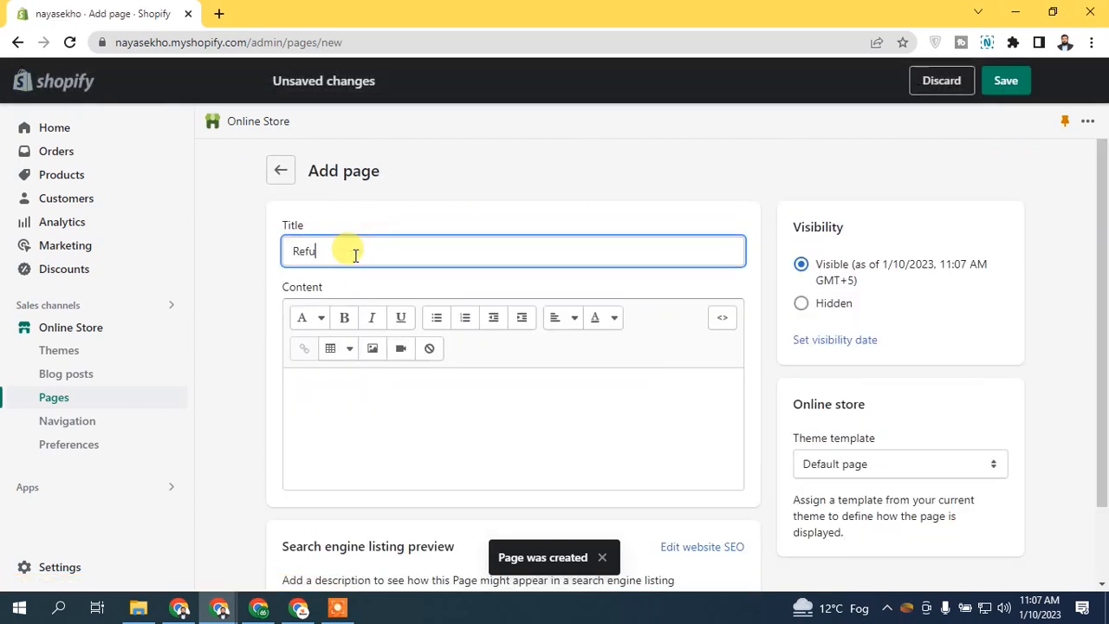
pyautogui.write('nd Policy')
pyautogui.click(1005, 80)
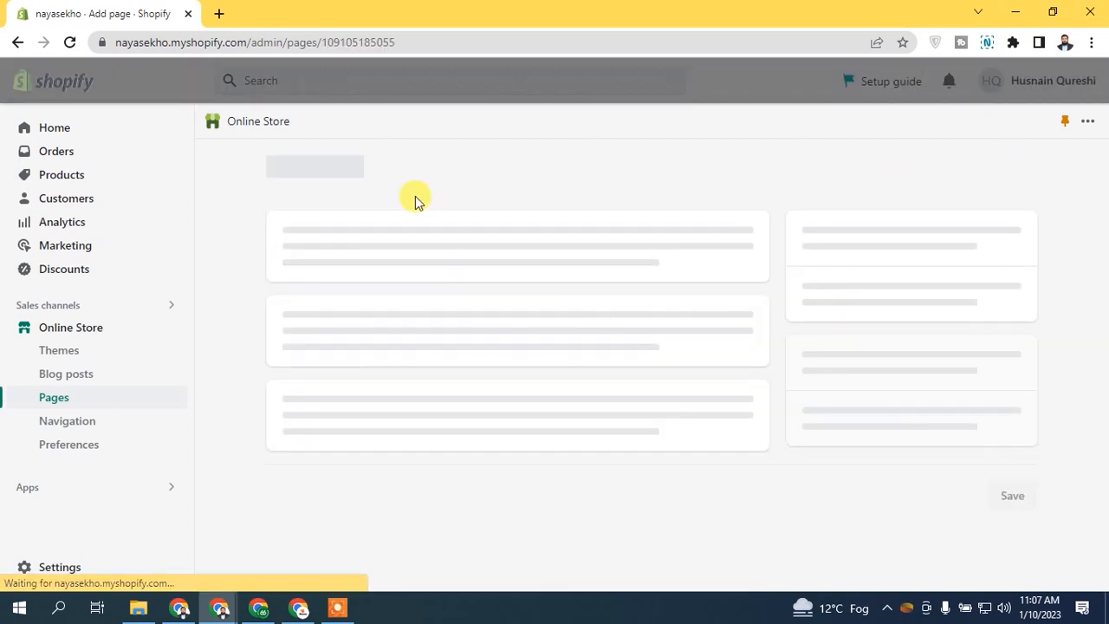
# Step: View the Refund Policy page on the storefront, then open Shipping Policy for editing
pyautogui.click(278, 172)
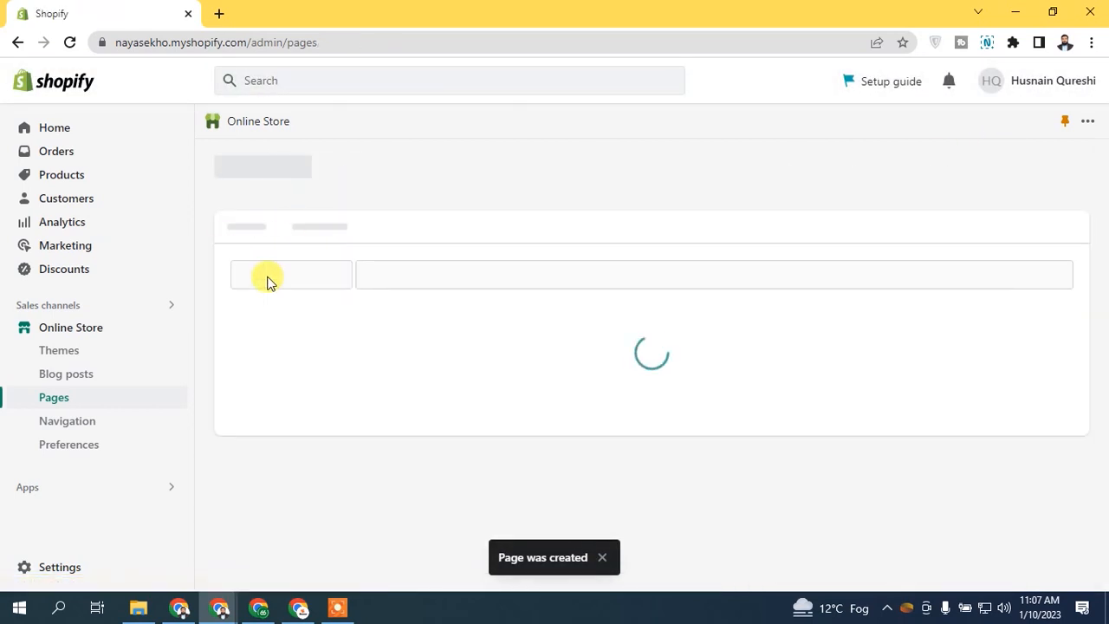
pyautogui.click(1004, 358)
pyautogui.click(149, 7)
pyautogui.click(303, 416)
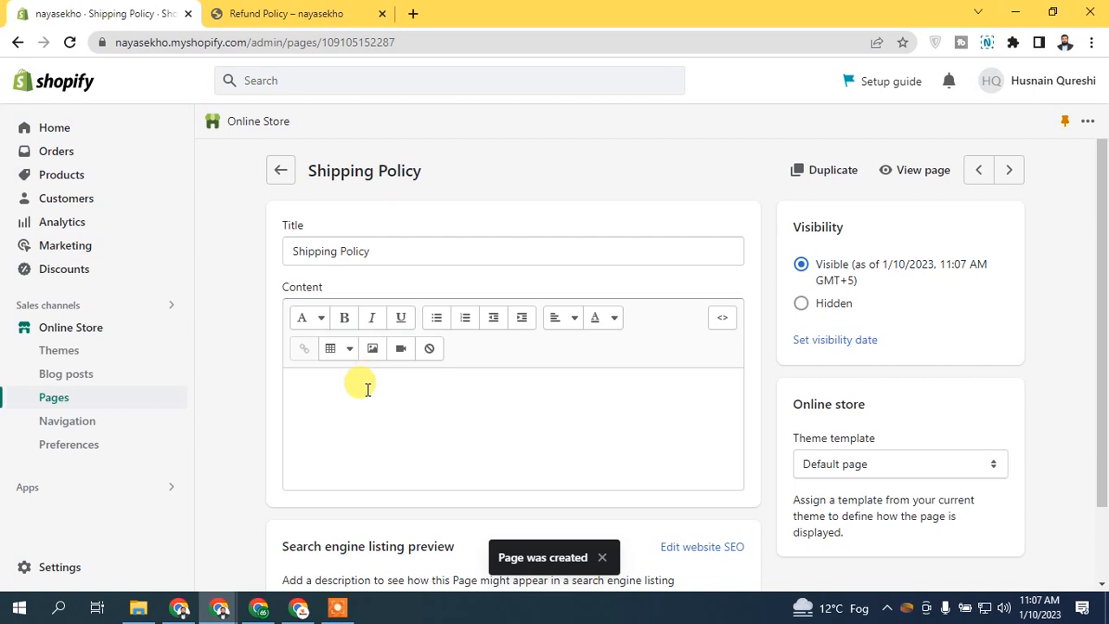
# Step: Load Termly's shipping policy generator in a new tab and start a new shipping policy
pyautogui.click(260, 13)
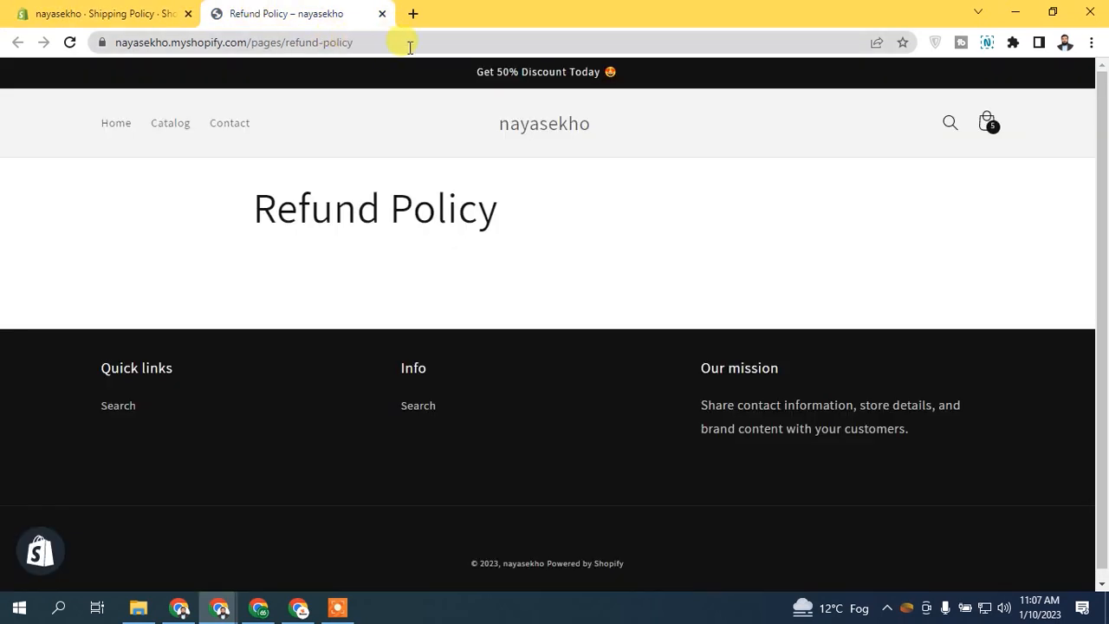
pyautogui.click(96, 8)
pyautogui.click(414, 10)
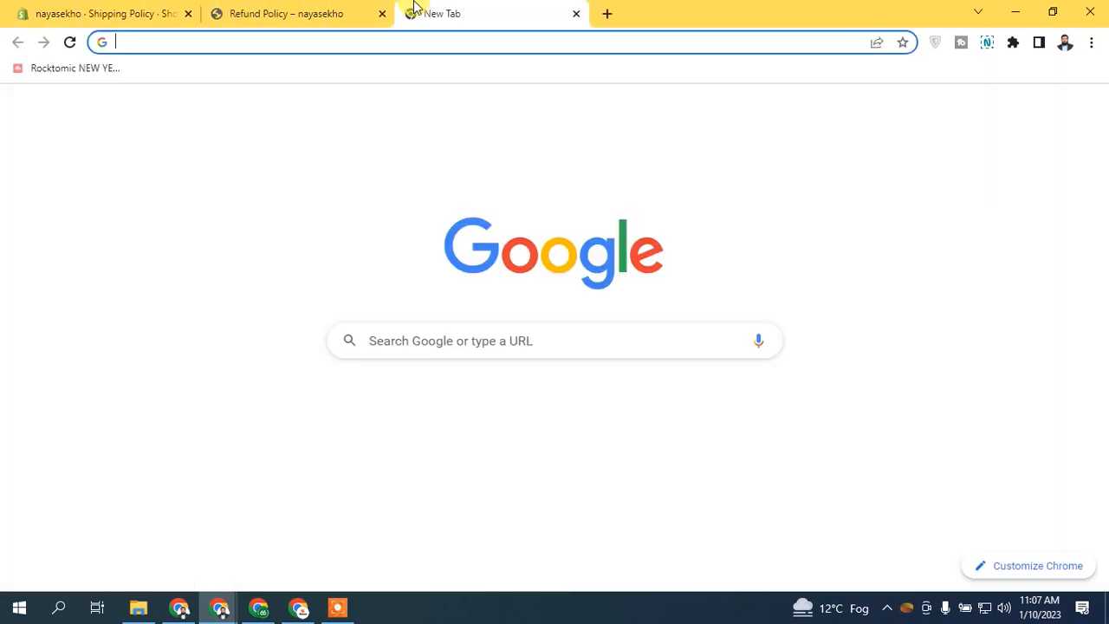
pyautogui.write('https://termly.io/products/shipping-policy-generator/')
pyautogui.press('Return')
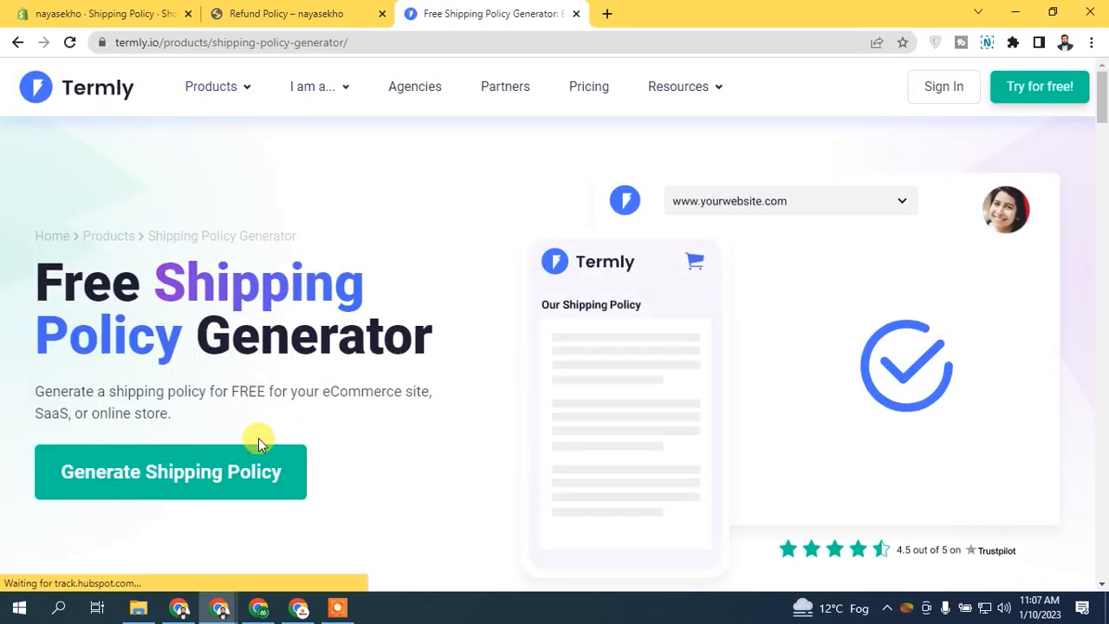
pyautogui.click(248, 471)
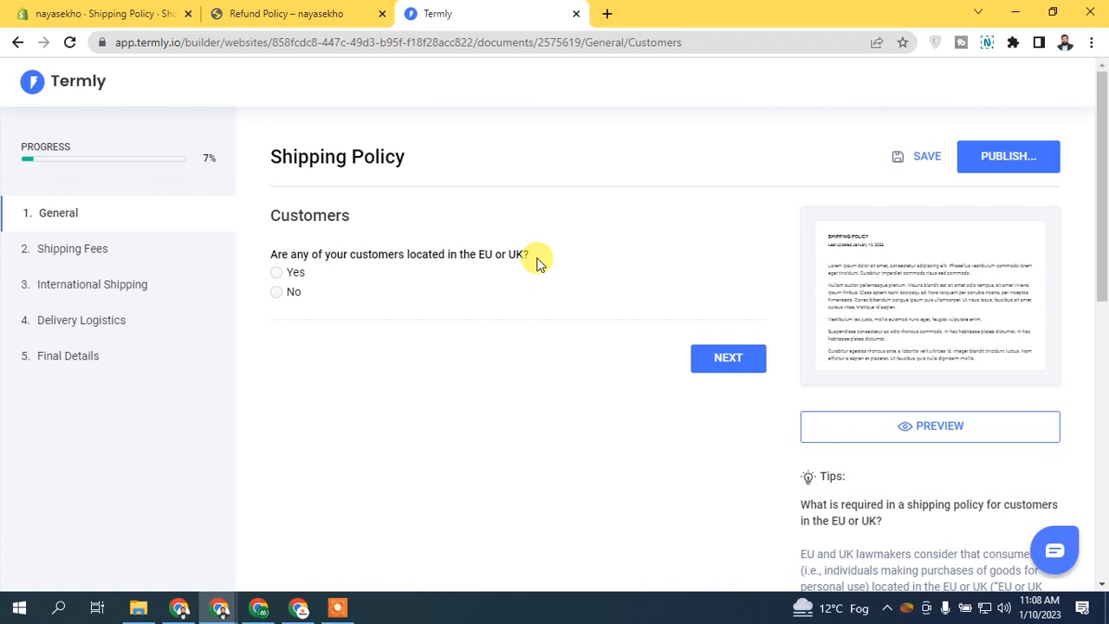
# Step: Answer Yes to having customers in the EU or UK
pyautogui.moveTo(456, 253); pyautogui.dragTo(560, 260)
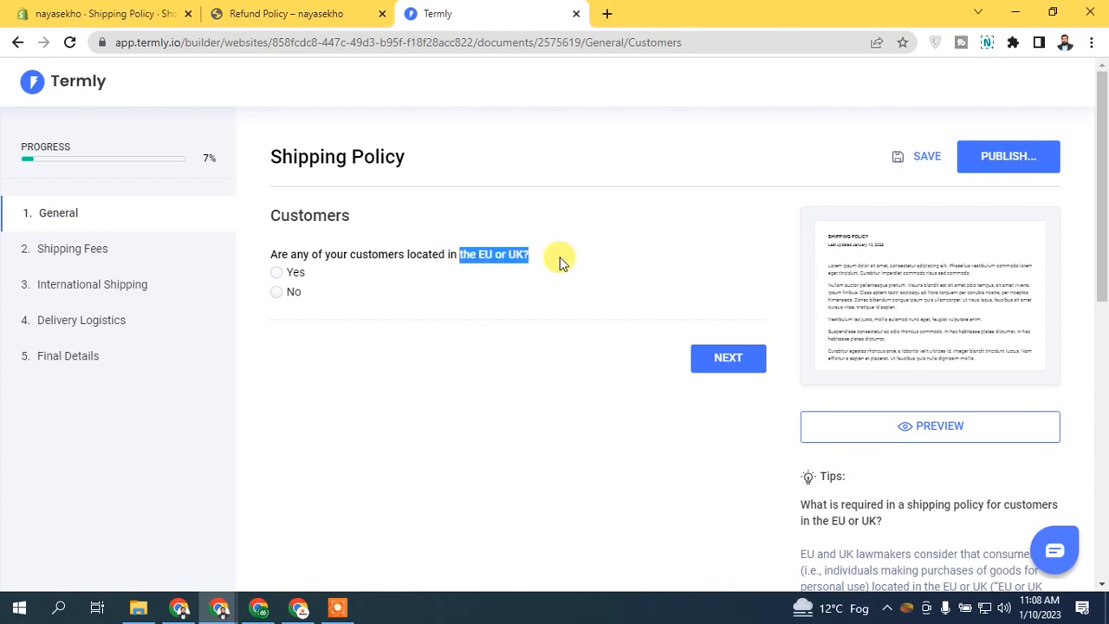
pyautogui.click(562, 259)
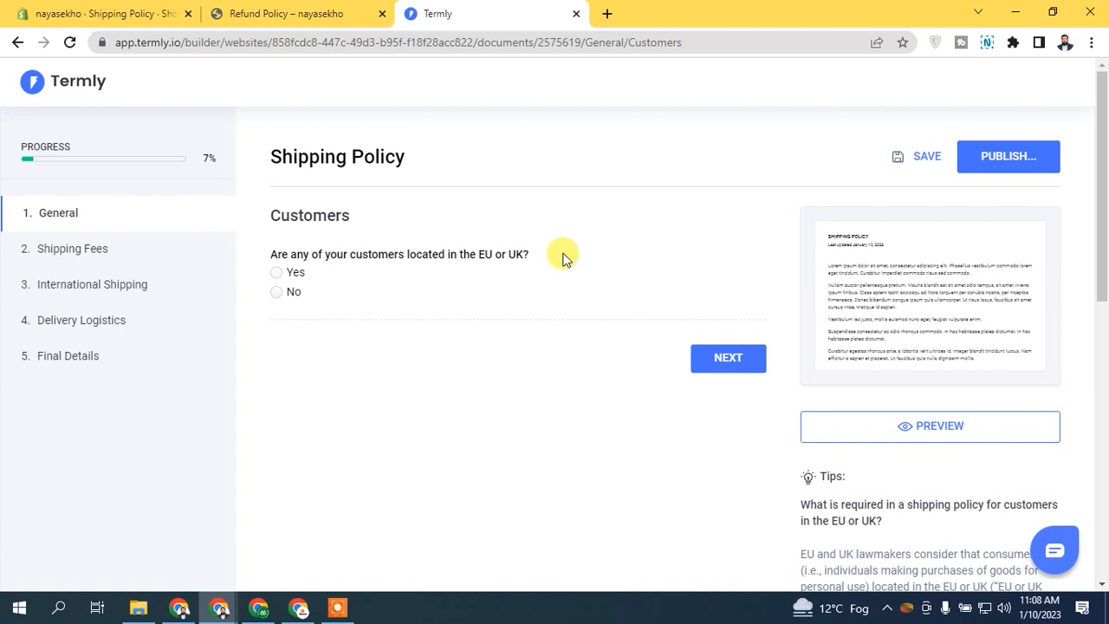
pyautogui.click(286, 273)
pyautogui.click(736, 363)
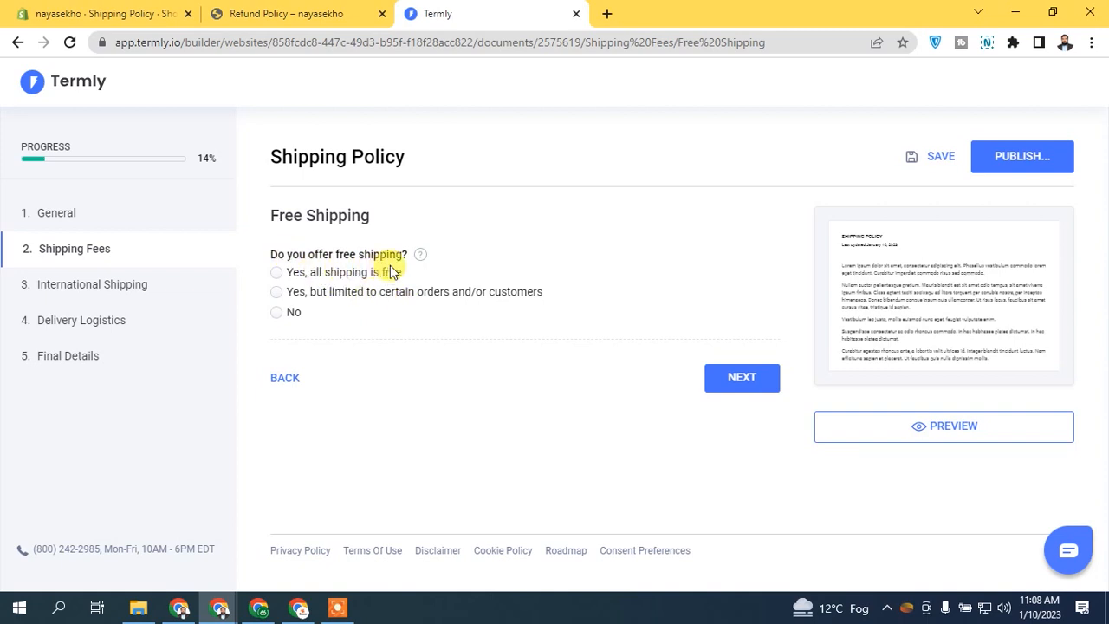
# Step: Answer No to offering free shipping and continue to the shipping fees question
pyautogui.click(301, 279)
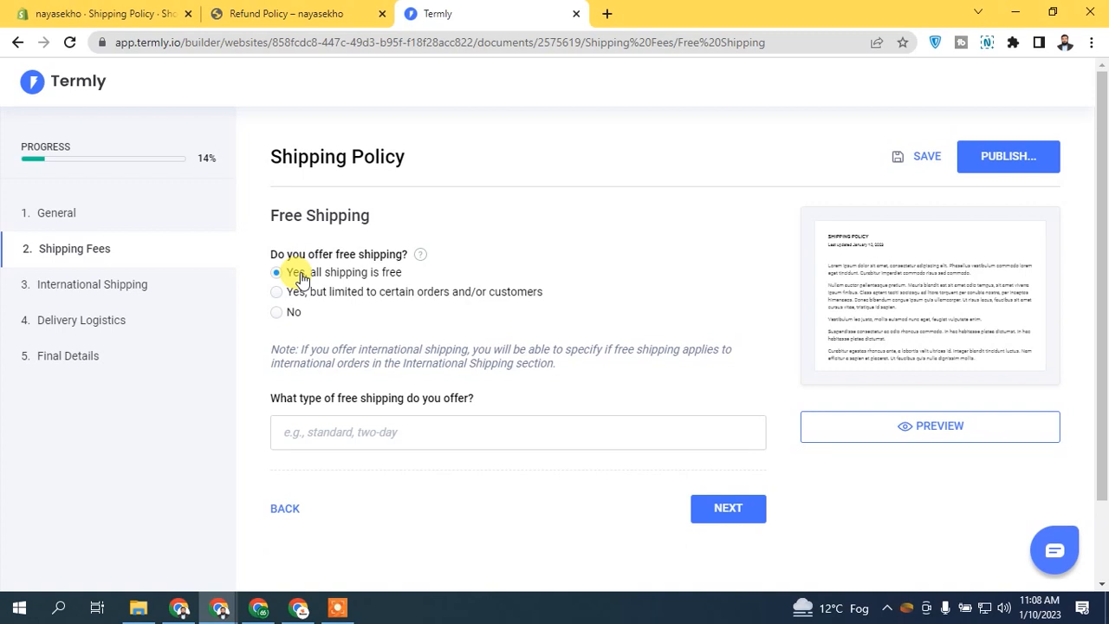
pyautogui.click(293, 315)
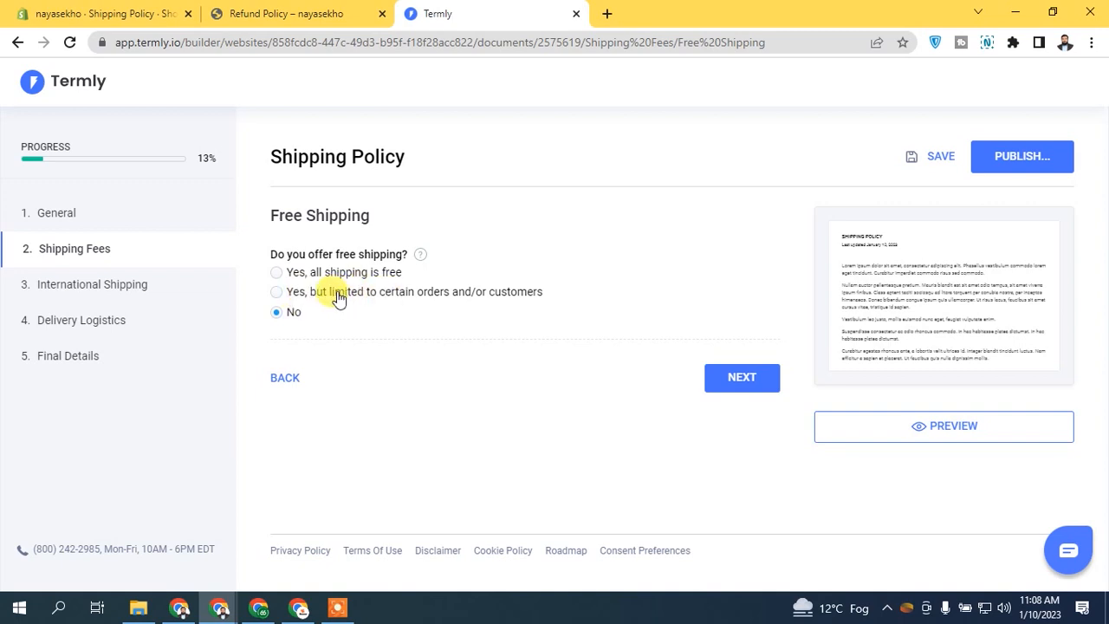
pyautogui.click(351, 292)
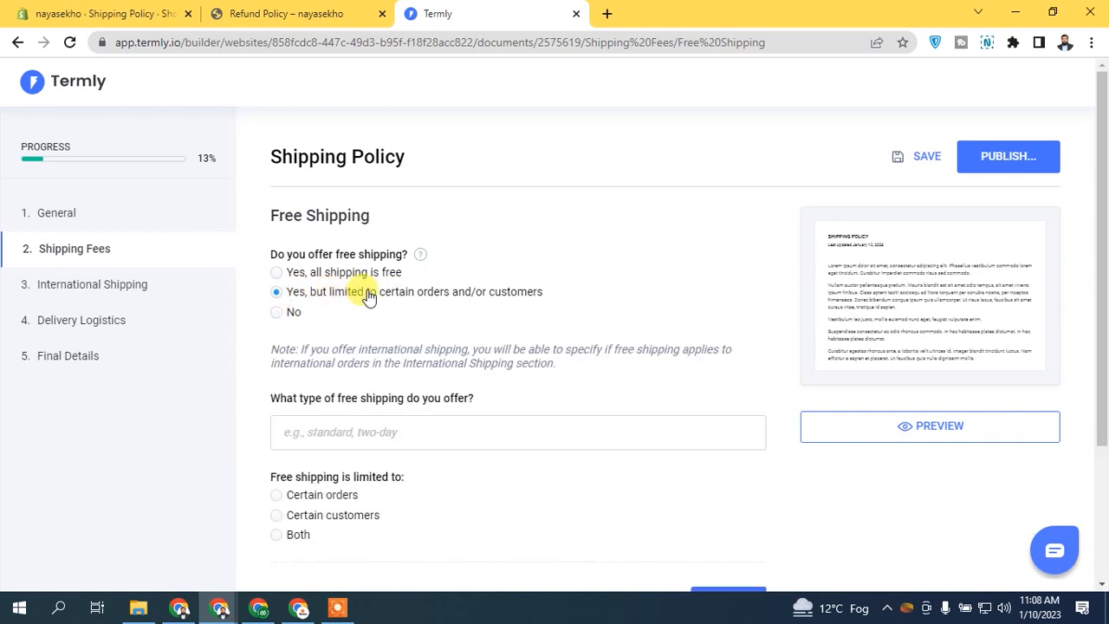
pyautogui.click(291, 315)
pyautogui.click(747, 379)
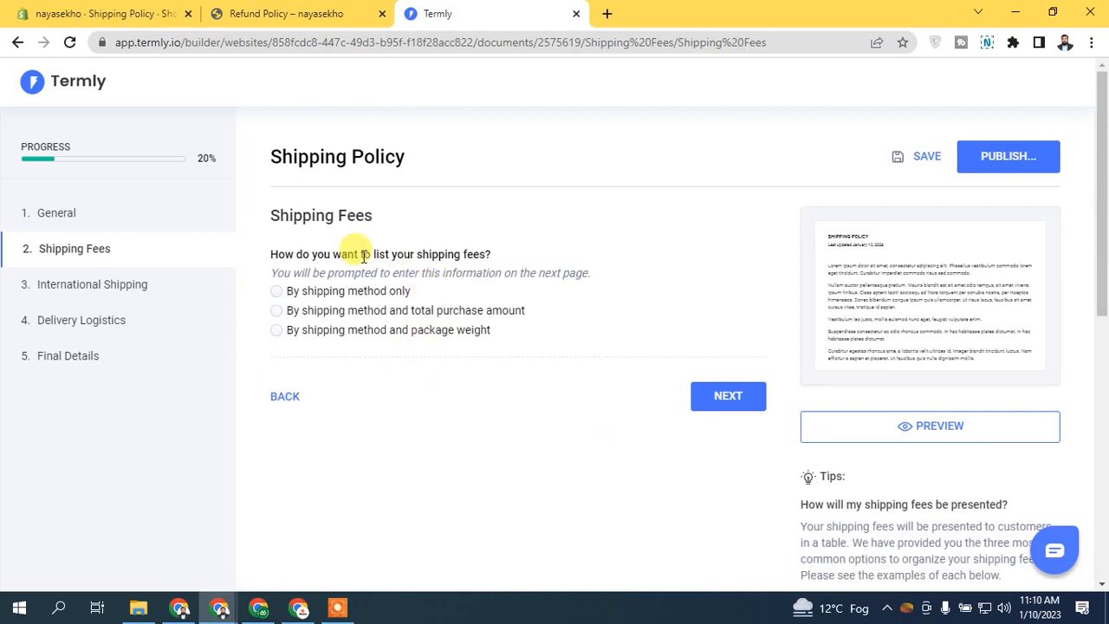
# Step: Choose 'By shipping method only' for listing shipping fees and continue to the fee details table
pyautogui.moveTo(334, 253); pyautogui.dragTo(503, 255)
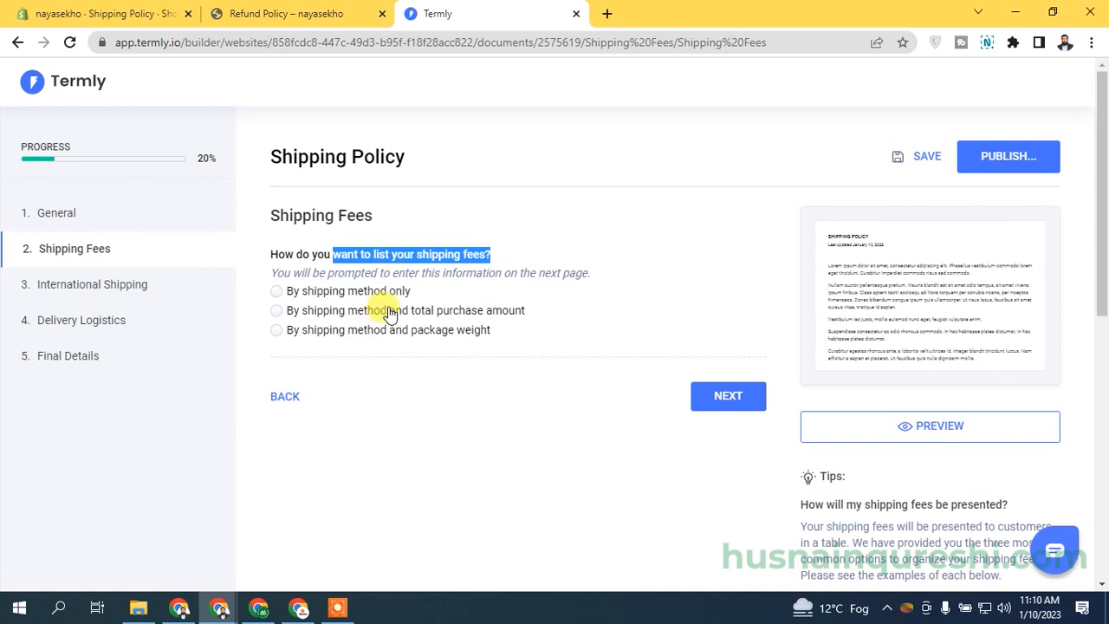
pyautogui.click(335, 293)
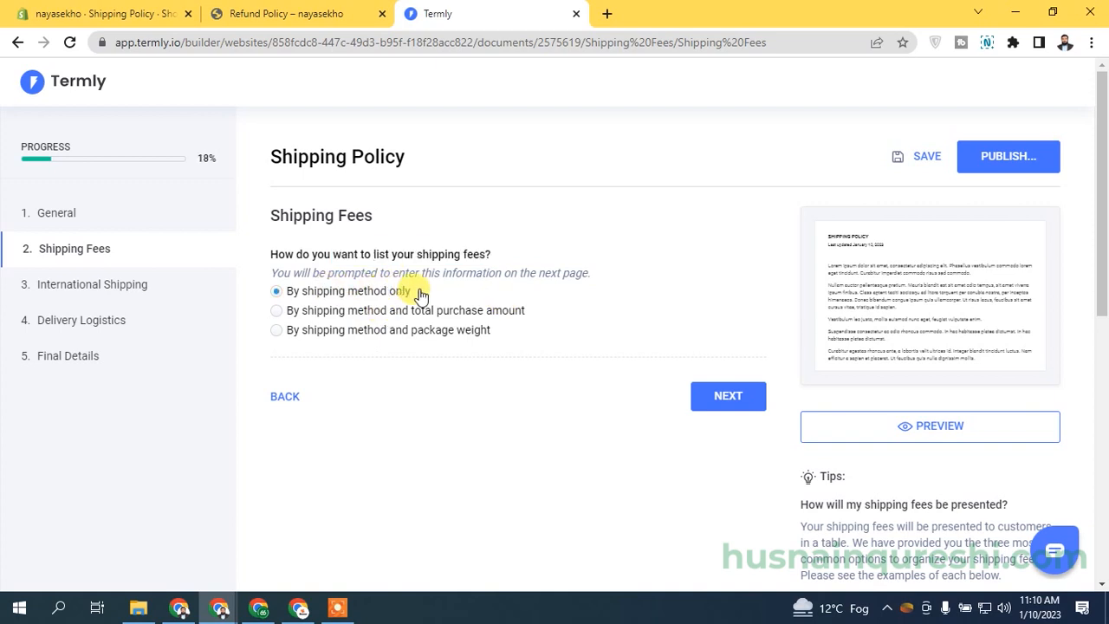
pyautogui.click(457, 338)
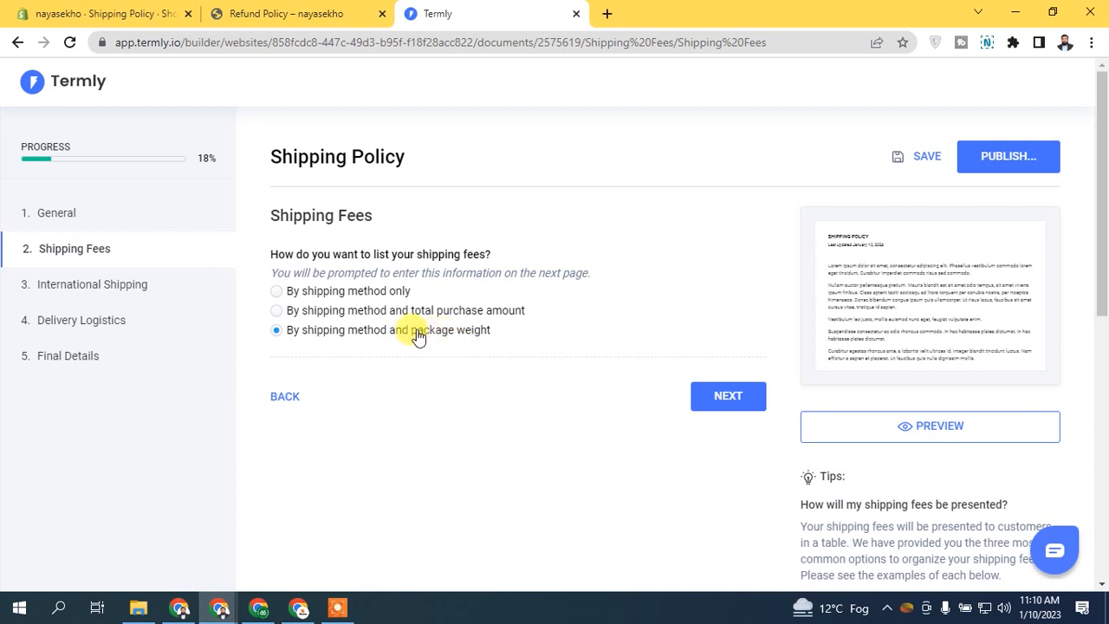
pyautogui.click(355, 291)
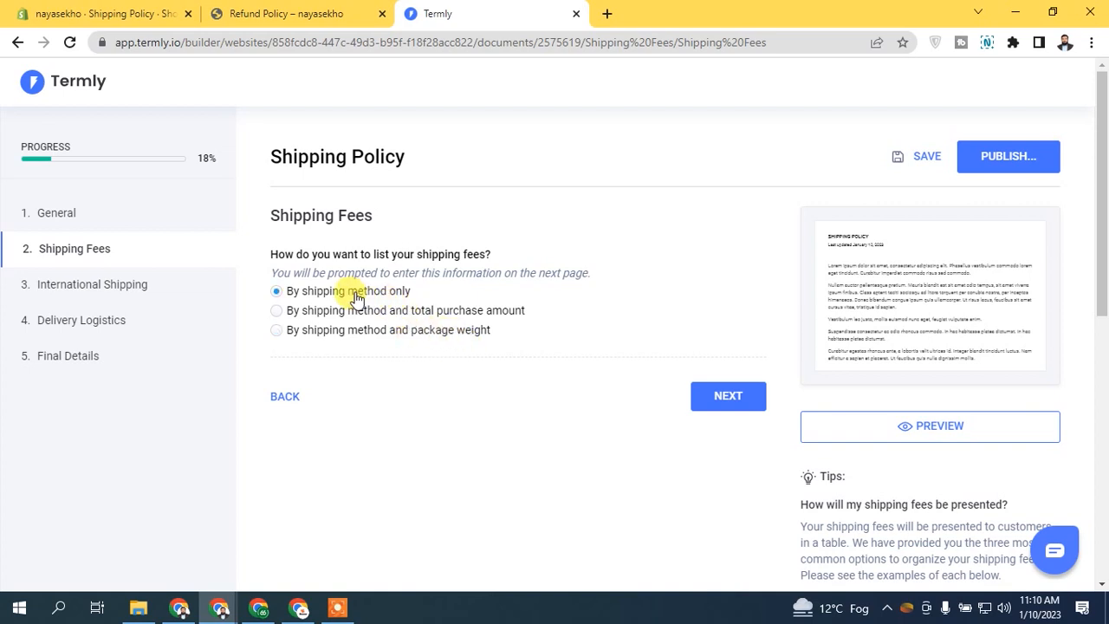
pyautogui.click(728, 397)
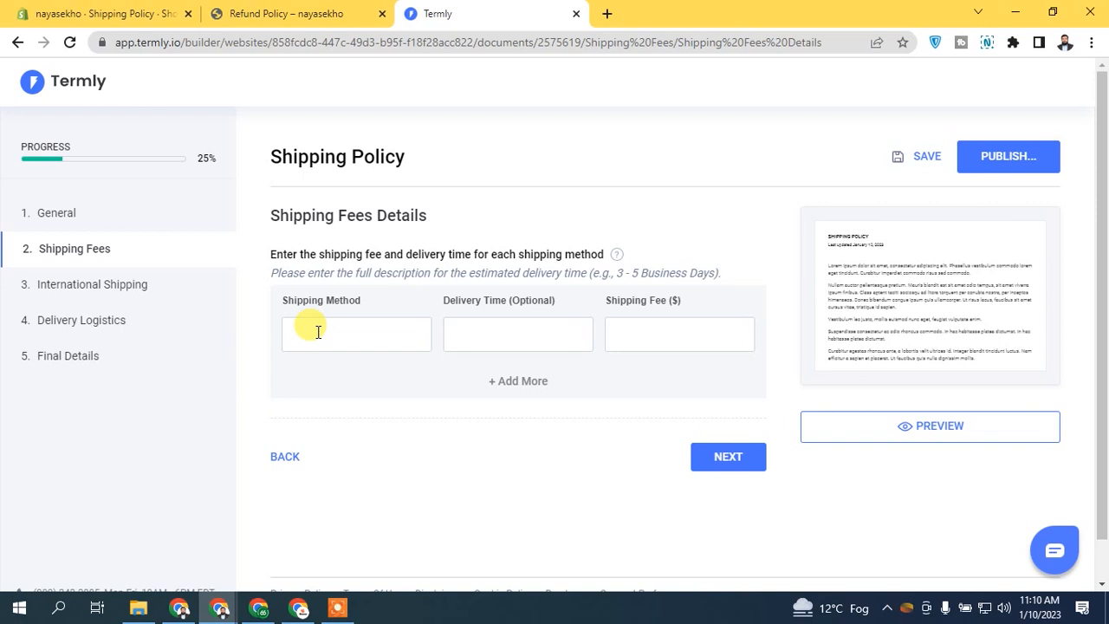
# Step: Fill the first fee row with Normal Shipping, 7-10 Business Days, 4.99
pyautogui.click(318, 332)
pyautogui.write('Normal Shipping')
pyautogui.write('7-10 Business Days')
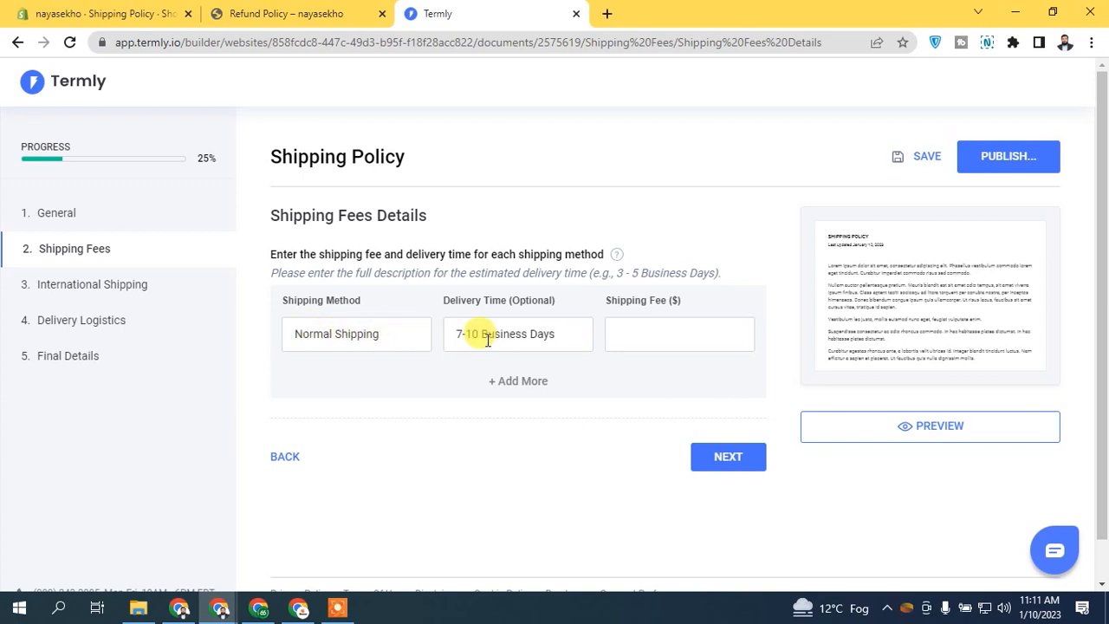
pyautogui.click(705, 344)
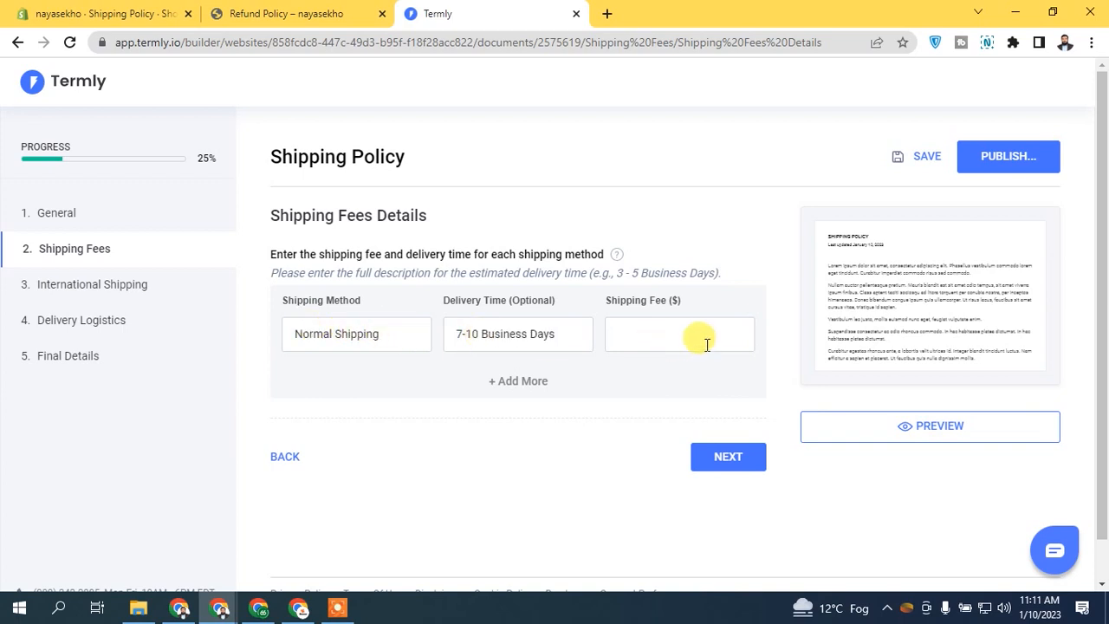
pyautogui.write('4.99')
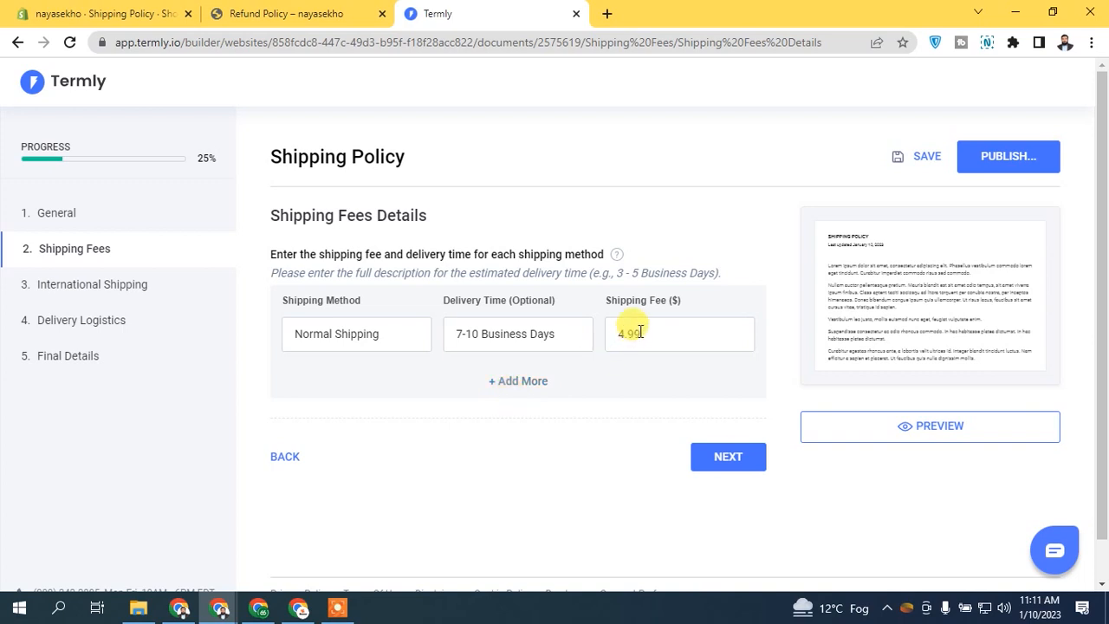
pyautogui.moveTo(681, 300); pyautogui.dragTo(670, 302)
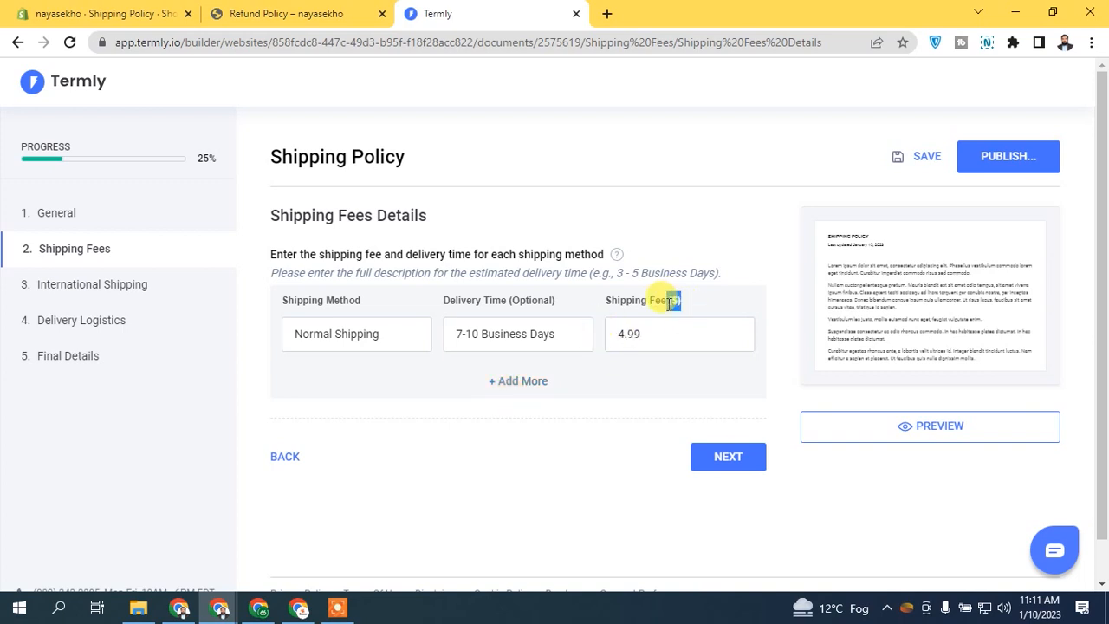
# Step: Add a second row: Fastest Shipping, 3 Business Days, 6.99, and continue
pyautogui.click(525, 384)
pyautogui.click(331, 366)
pyautogui.write('Fastest')
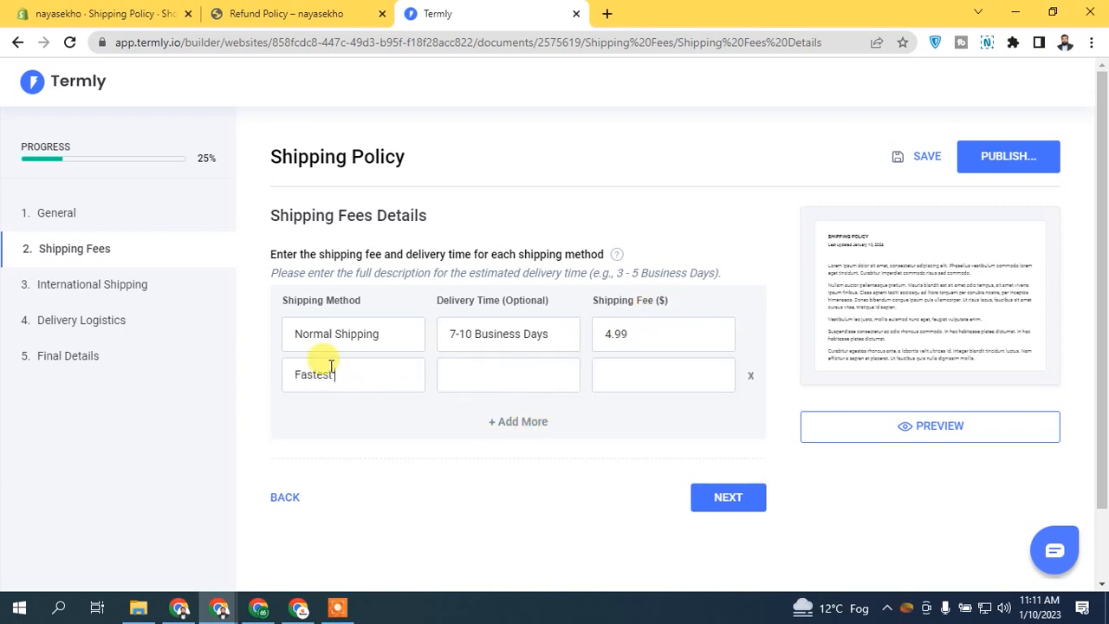
pyautogui.write(' Shipping')
pyautogui.click(456, 362)
pyautogui.write('3 Business Da')
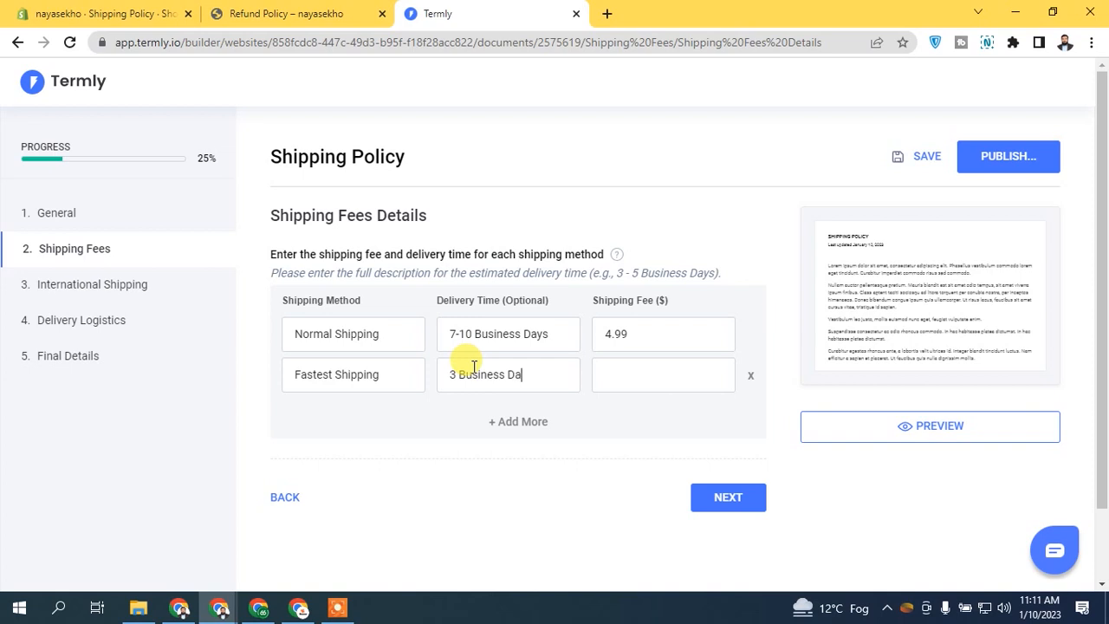
pyautogui.write('ys')
pyautogui.click(693, 388)
pyautogui.write('6.99')
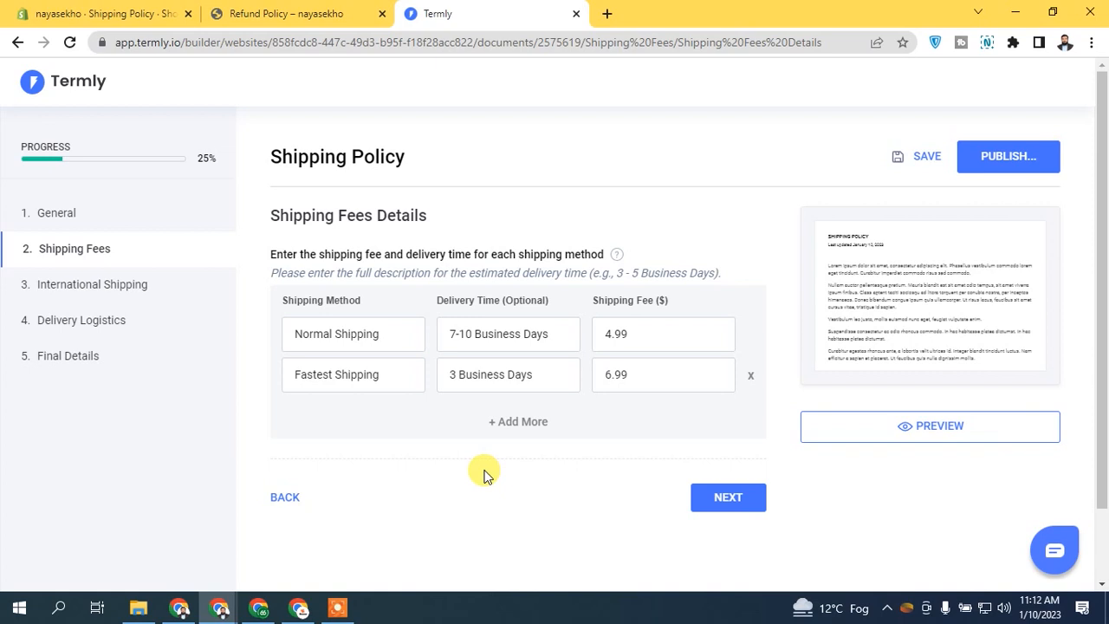
pyautogui.click(741, 503)
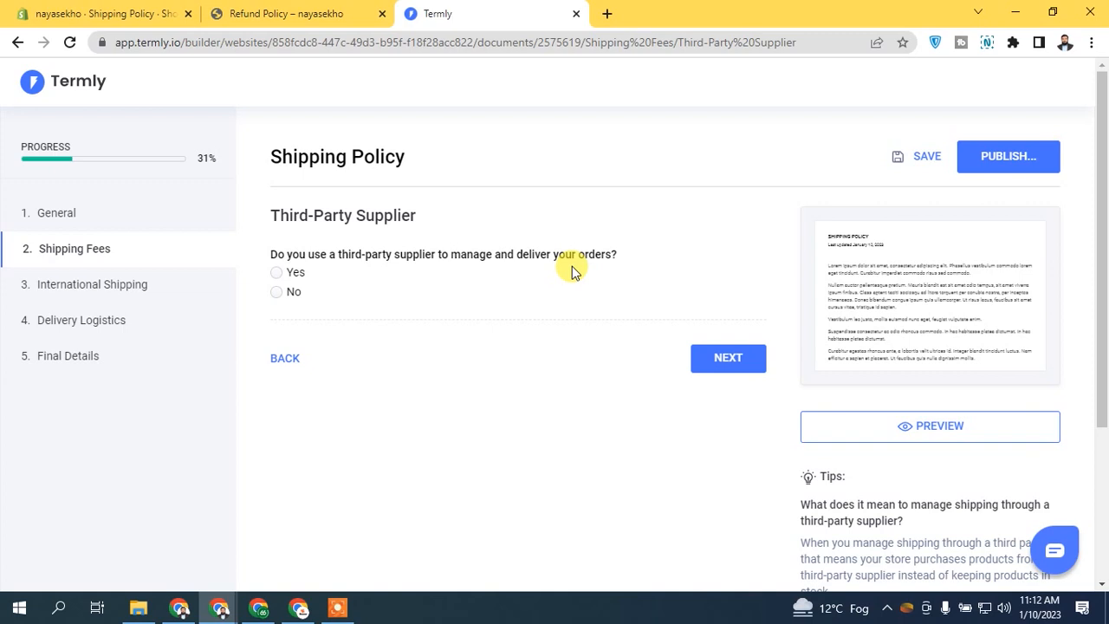
# Step: Answer the Third-Party Supplier question and continue
pyautogui.click(296, 272)
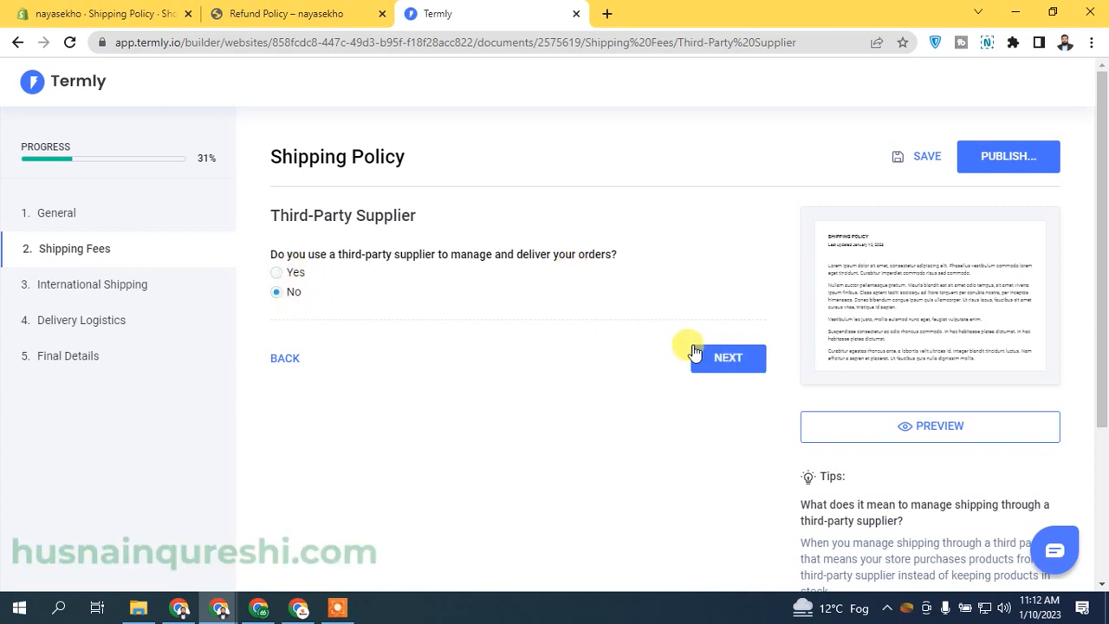
pyautogui.click(295, 273)
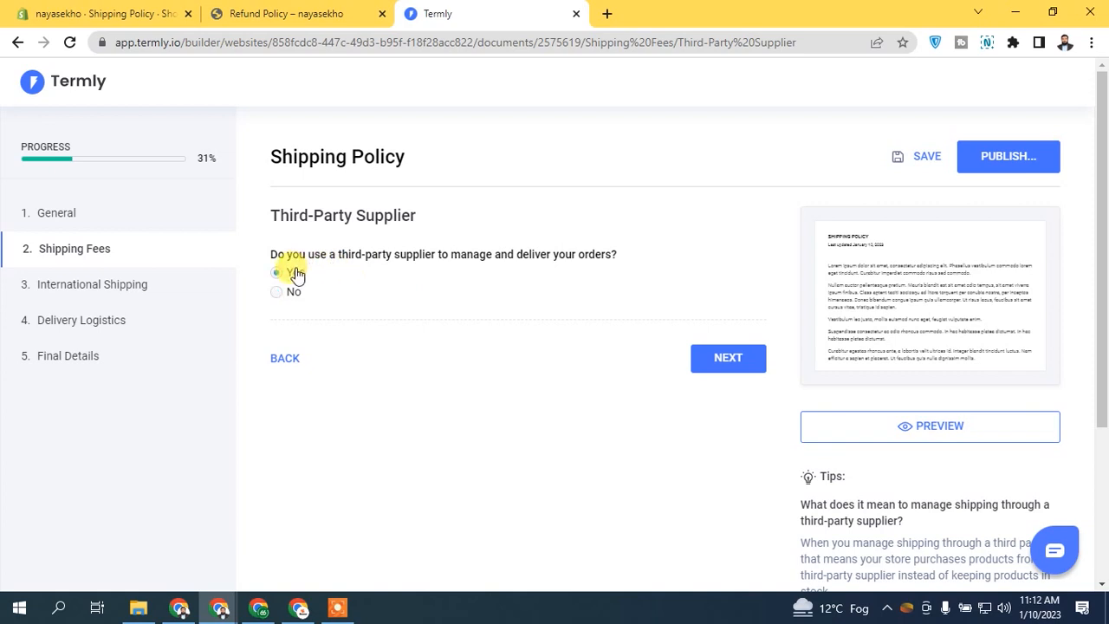
pyautogui.click(276, 290)
pyautogui.click(278, 275)
pyautogui.click(712, 362)
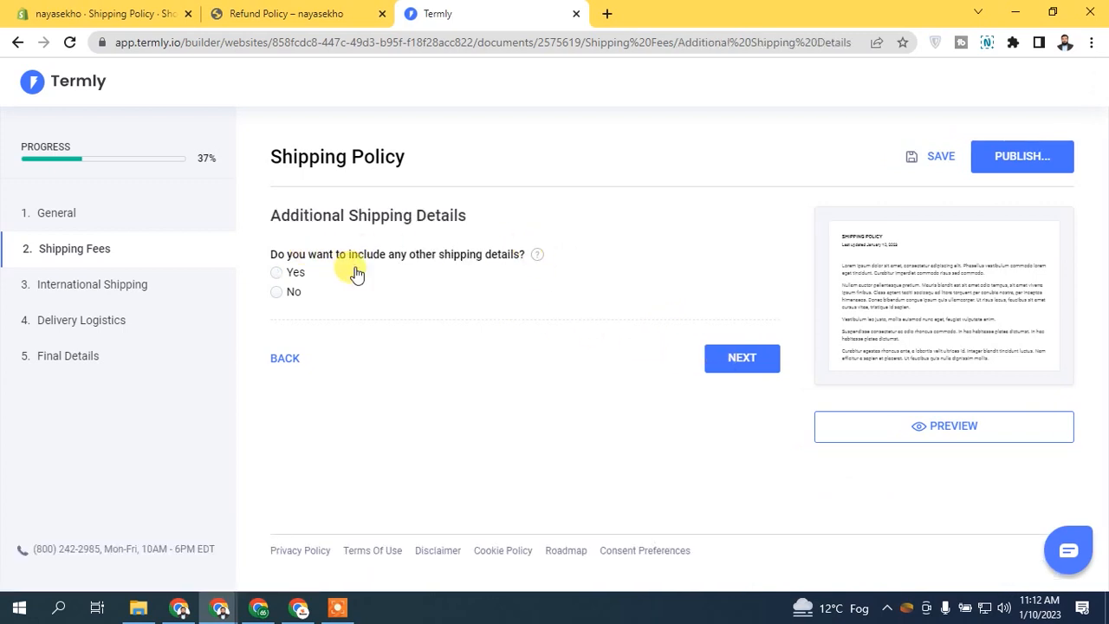
# Step: Decline additional shipping details and subscription deliveries, reaching International Shipping
pyautogui.click(277, 292)
pyautogui.click(745, 358)
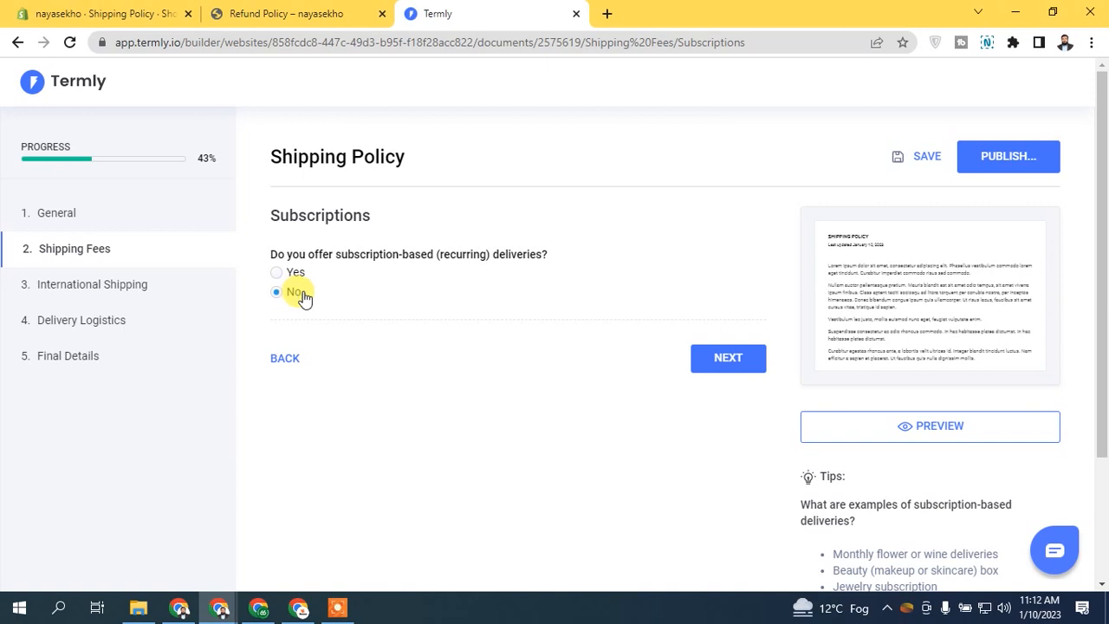
pyautogui.click(727, 358)
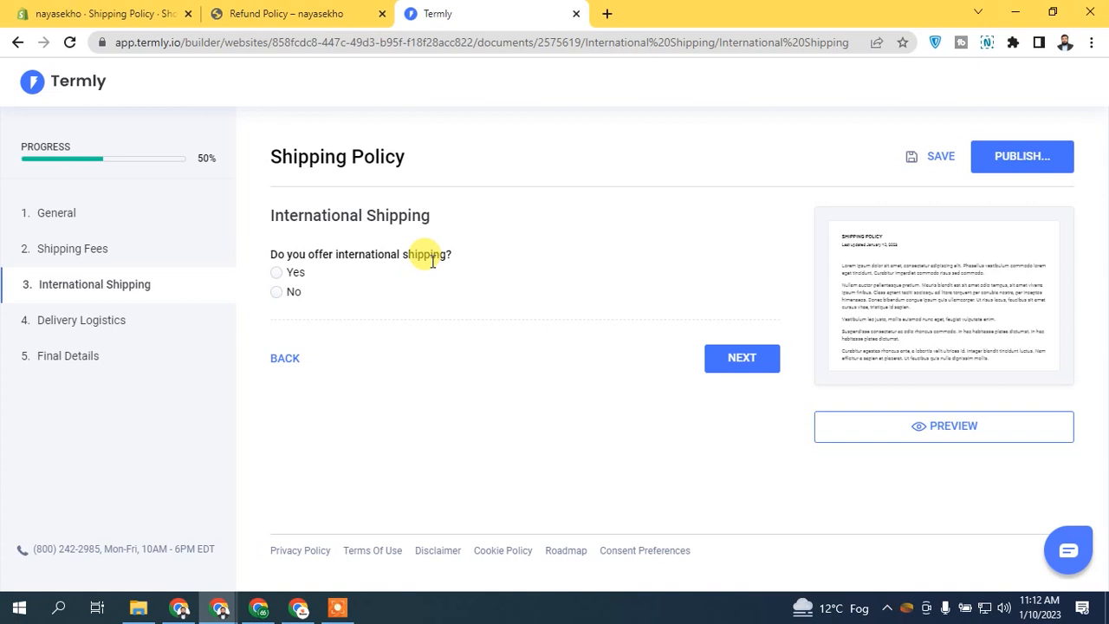
# Step: Answer Yes to international shipping, shipping Worldwide
pyautogui.click(313, 276)
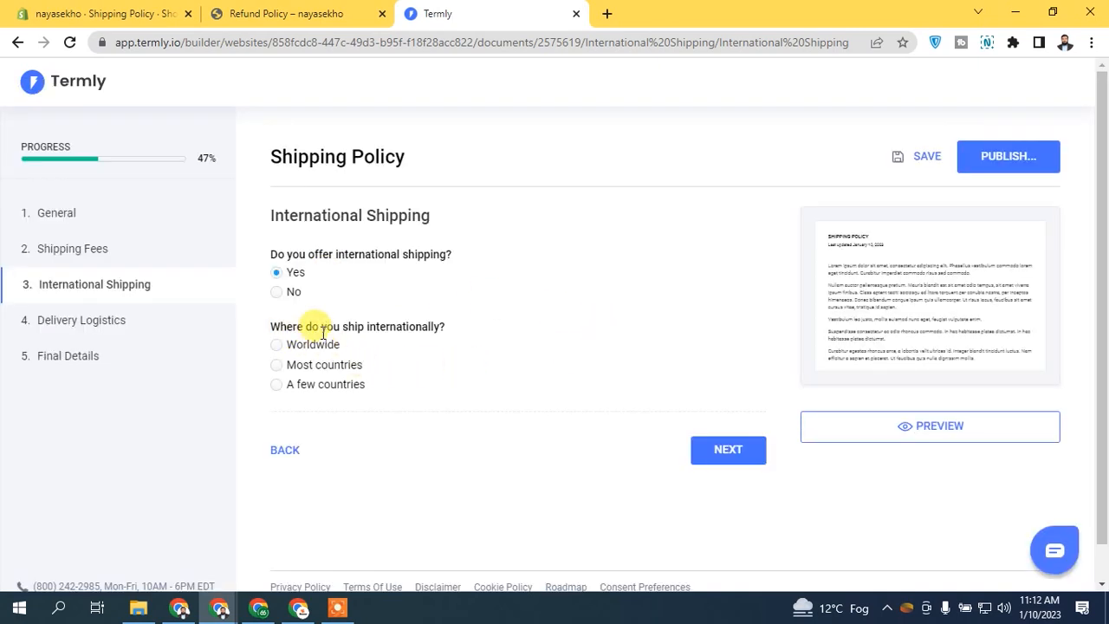
pyautogui.click(300, 348)
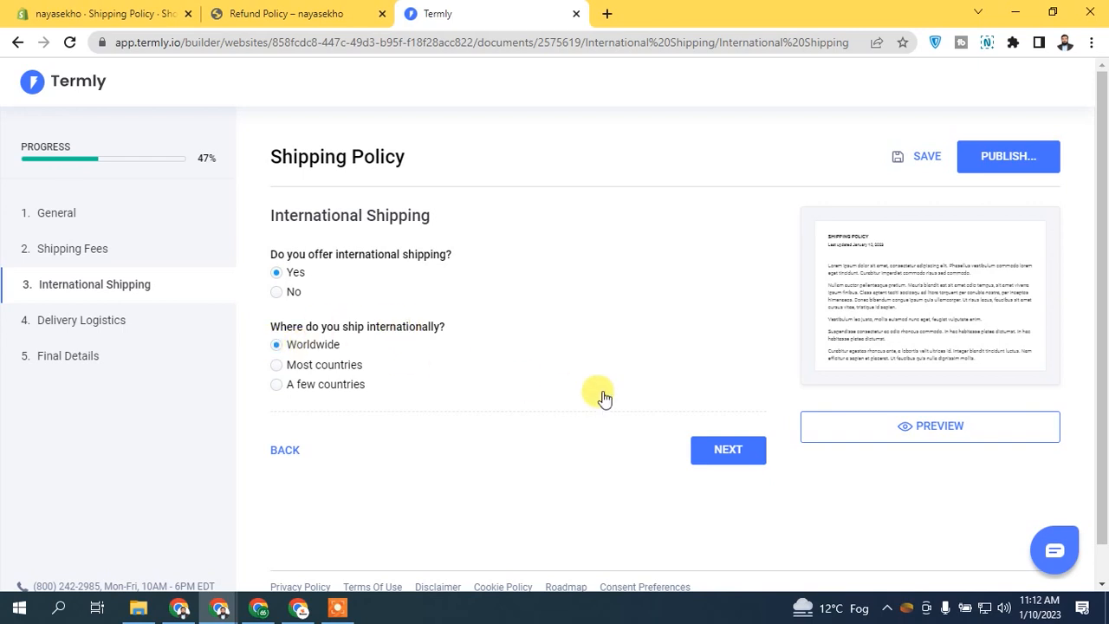
pyautogui.click(717, 451)
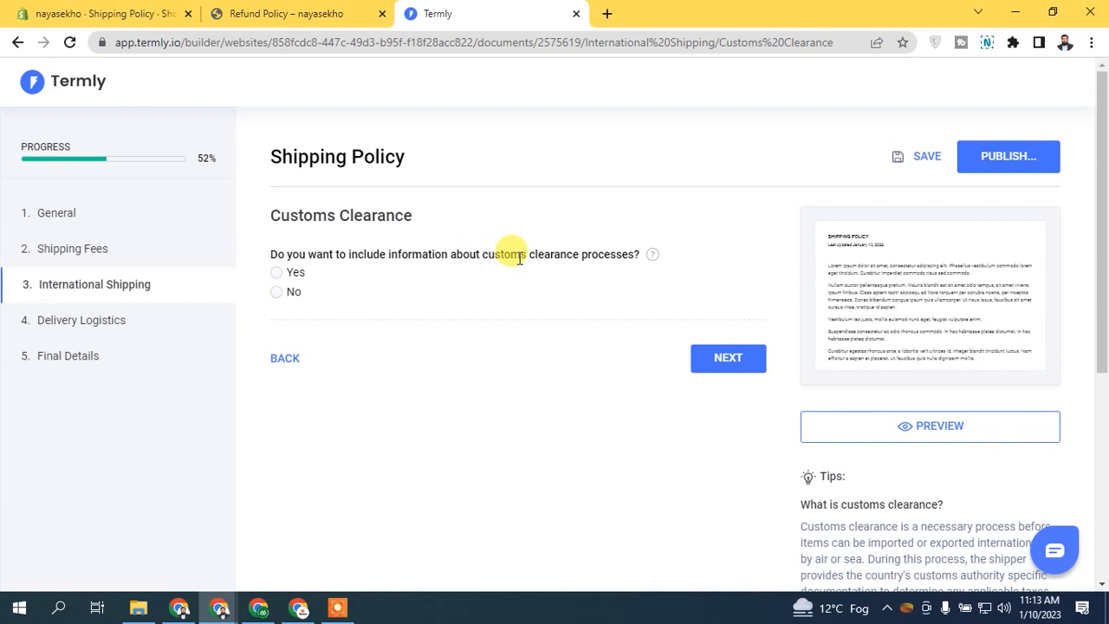
# Step: Choose No for customs clearance information and continue to order pickups
pyautogui.click(289, 294)
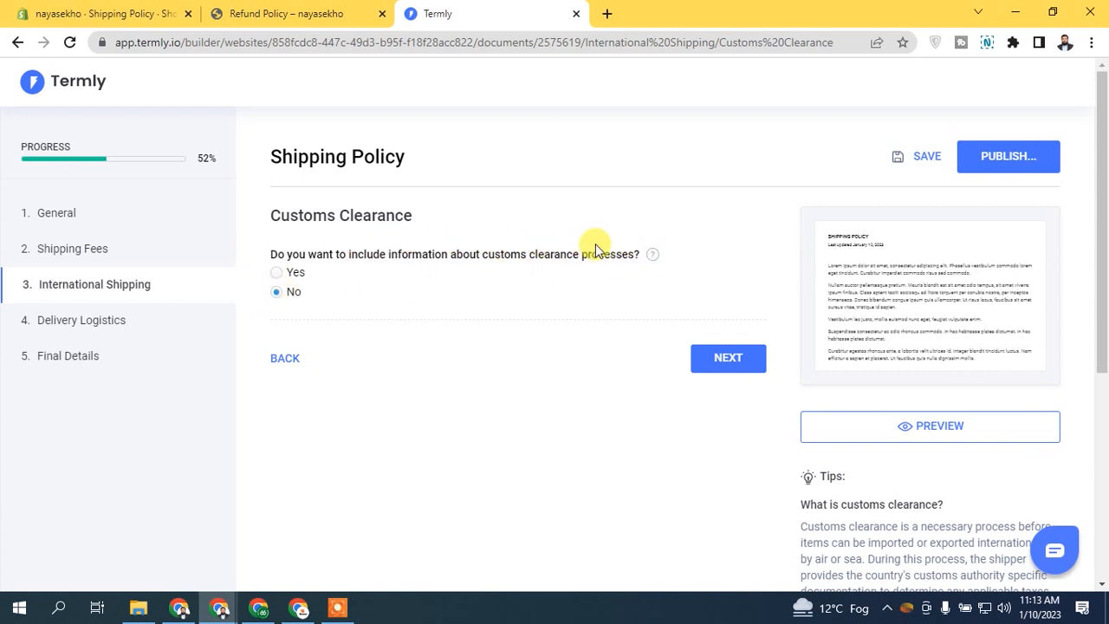
pyautogui.click(285, 272)
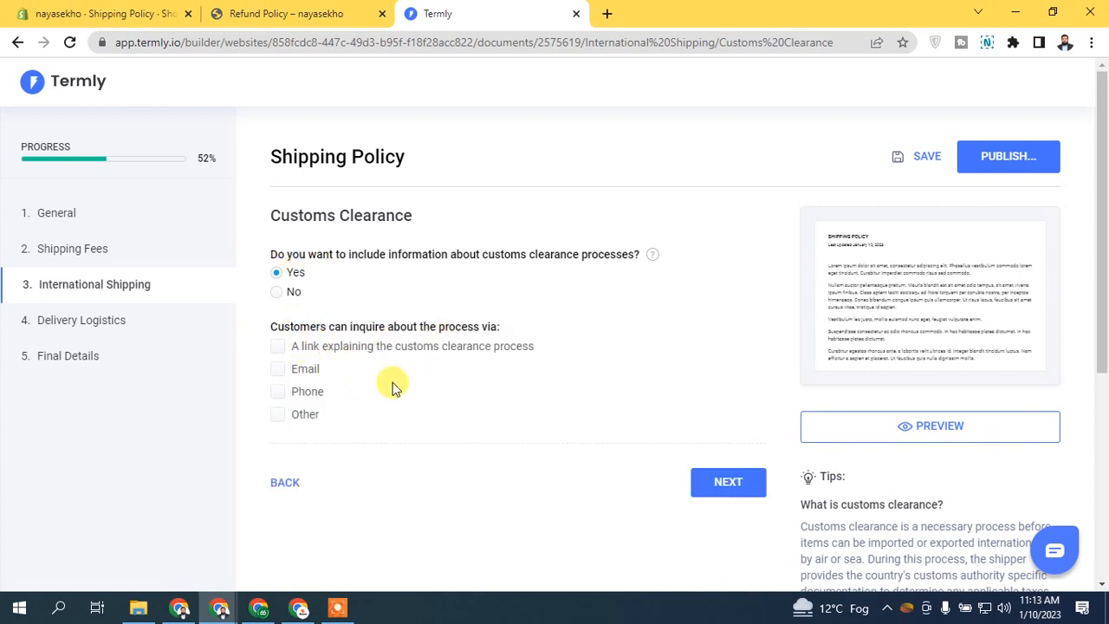
pyautogui.moveTo(422, 254); pyautogui.dragTo(667, 264)
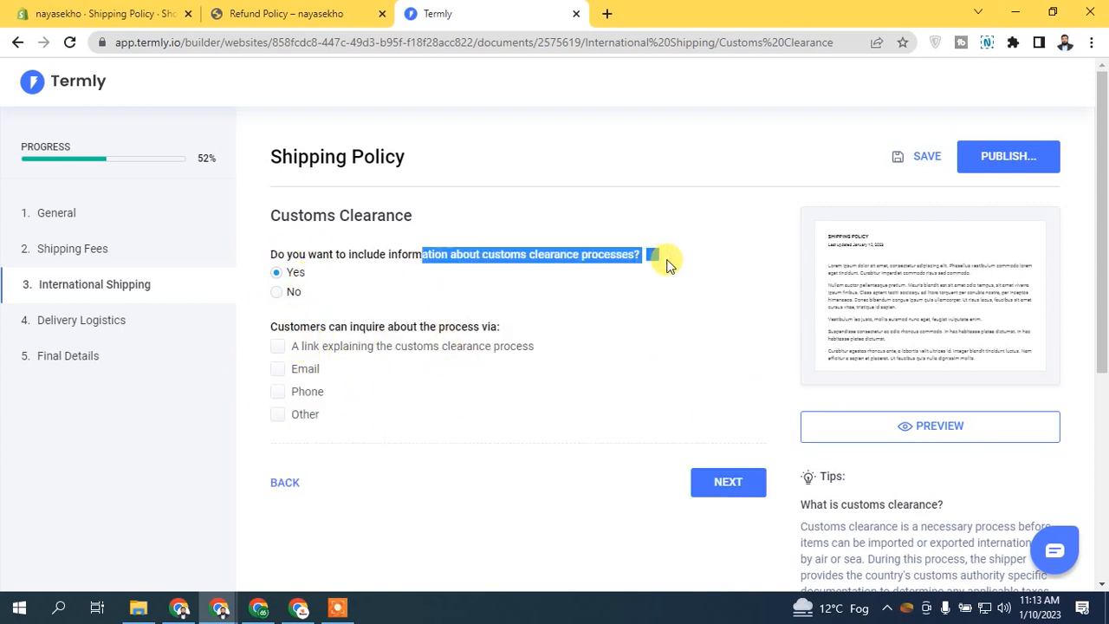
pyautogui.click(277, 345)
pyautogui.click(278, 291)
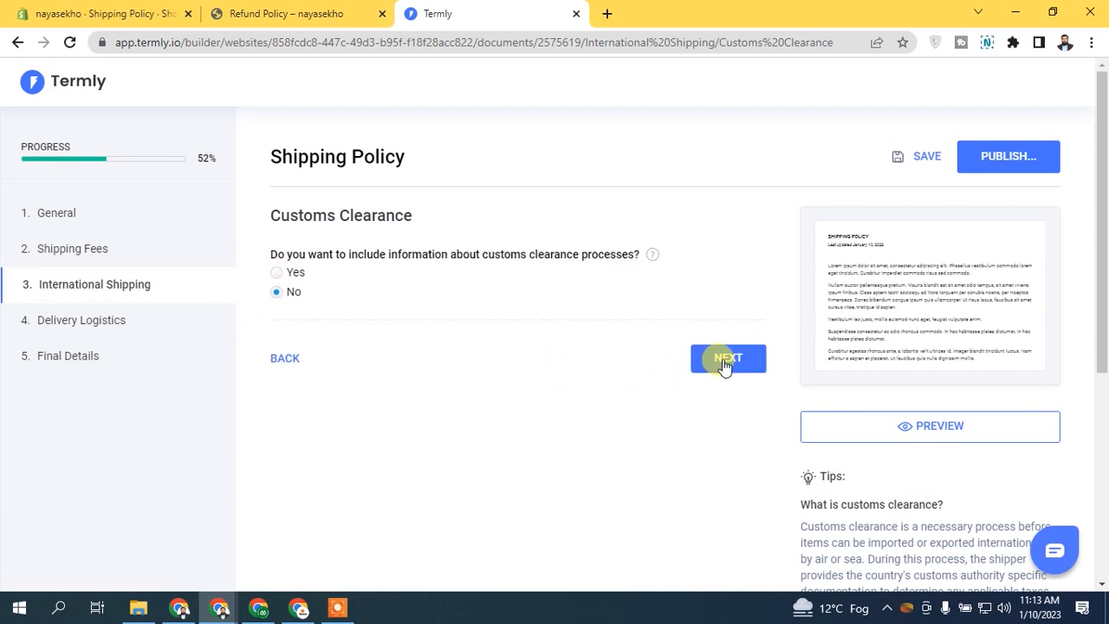
pyautogui.click(726, 359)
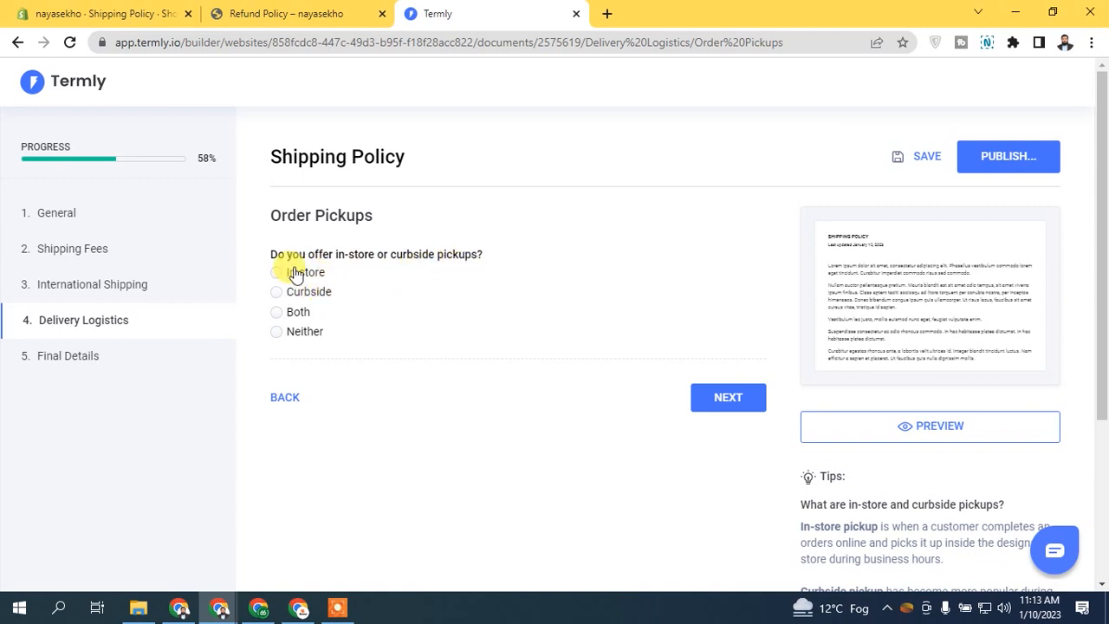
# Step: Answer Neither for in-store or curbside pickups and Yes to explaining delayed orders
pyautogui.click(312, 336)
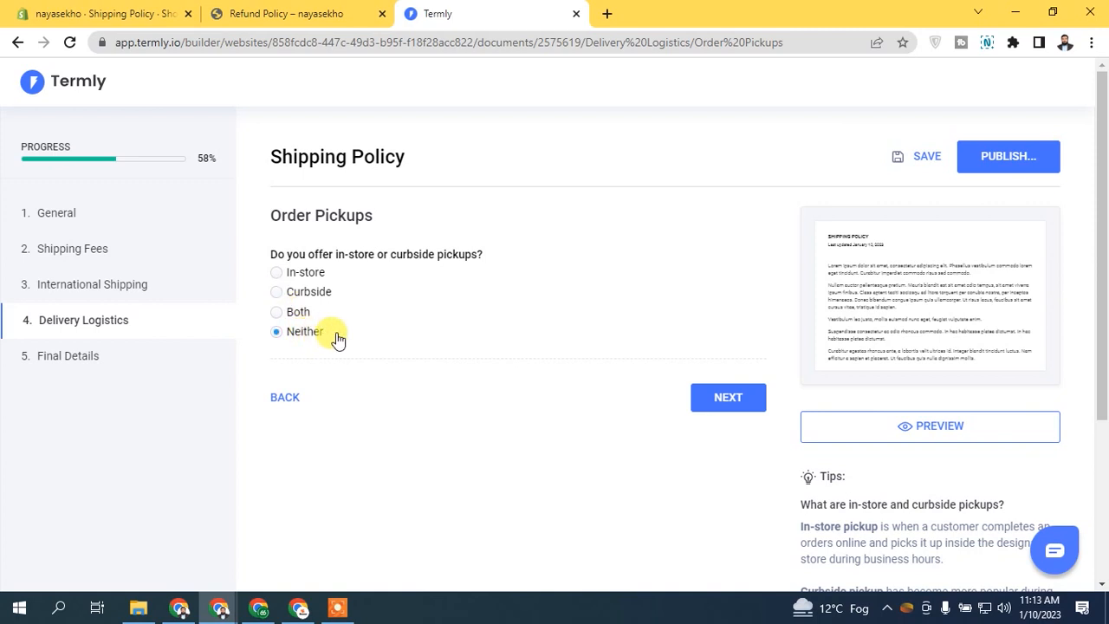
pyautogui.click(730, 400)
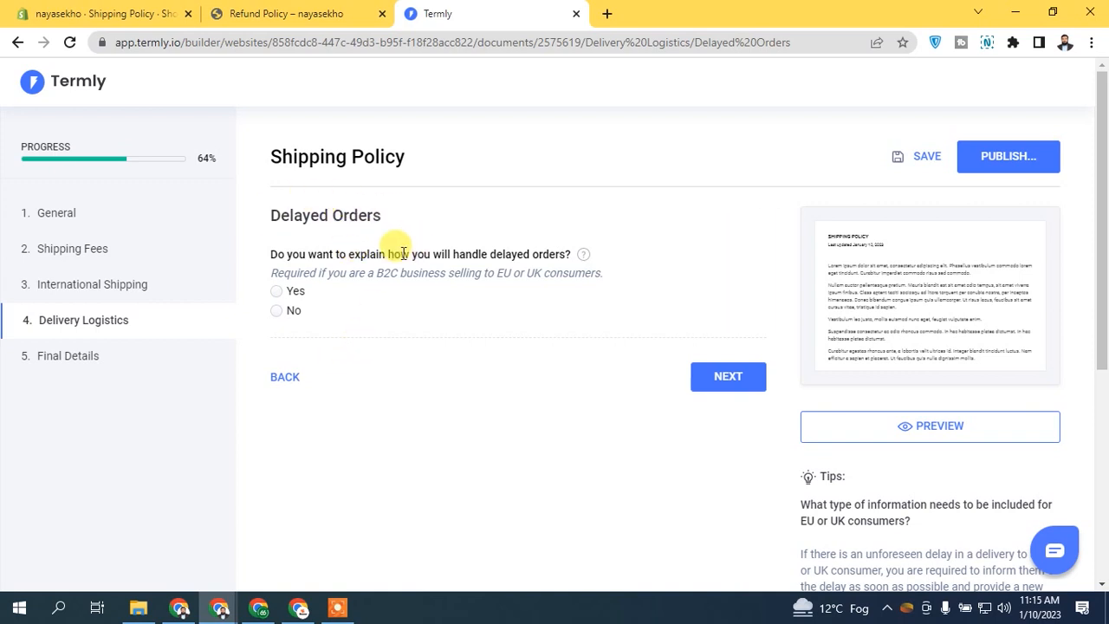
pyautogui.moveTo(271, 253); pyautogui.dragTo(531, 250)
pyautogui.click(548, 252)
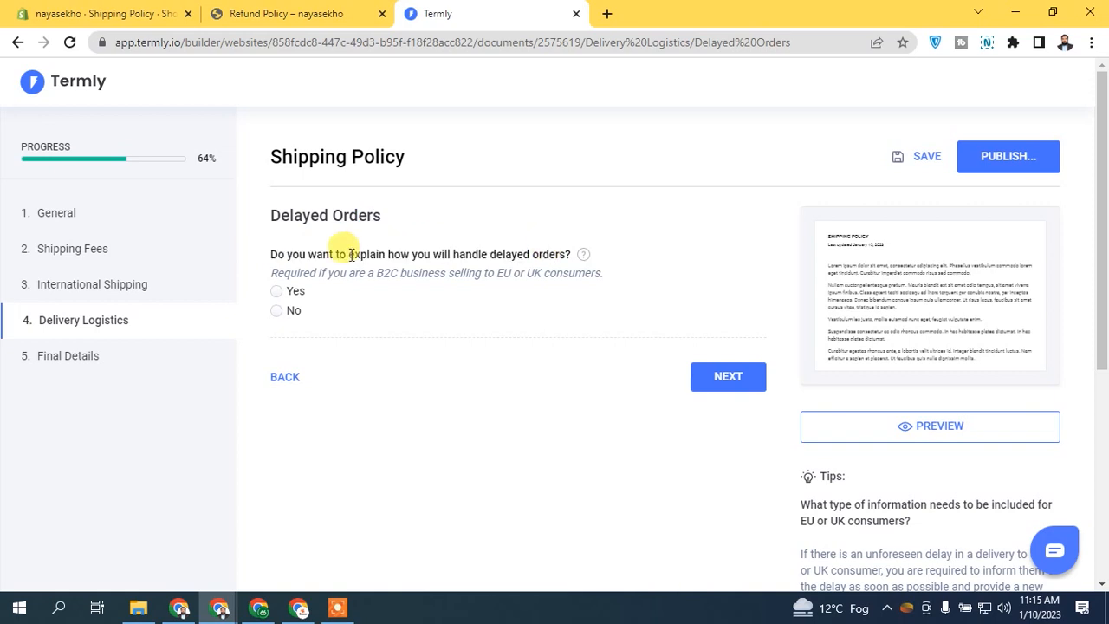
pyautogui.moveTo(466, 273); pyautogui.dragTo(603, 286)
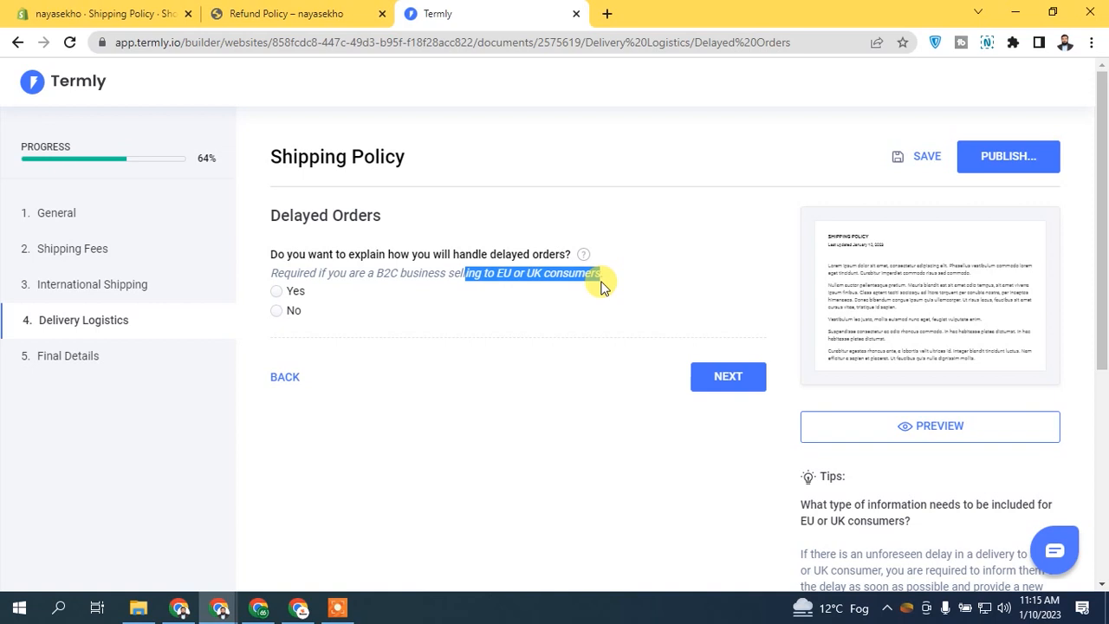
pyautogui.click(382, 268)
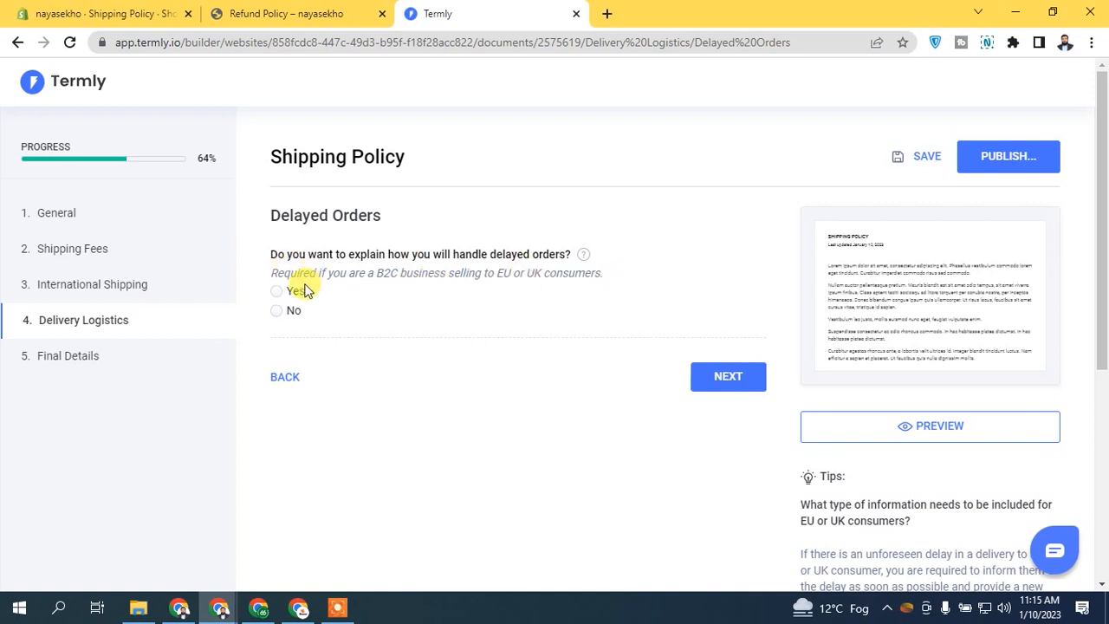
pyautogui.click(292, 292)
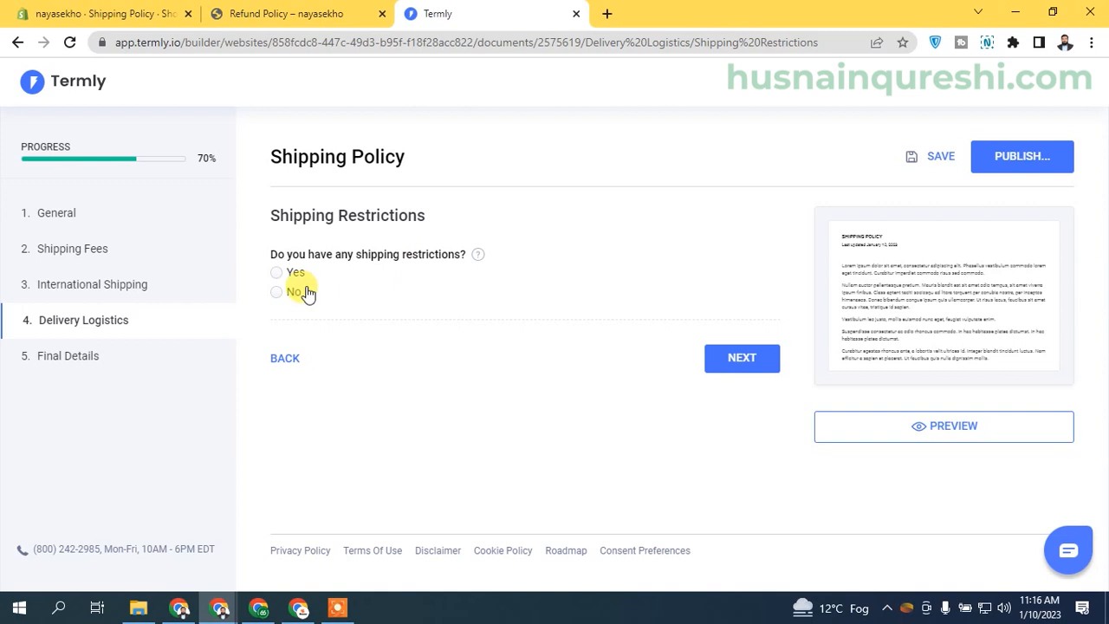
# Step: Set Email as the only contact method and enter the store's contact e-mail address
pyautogui.click(740, 358)
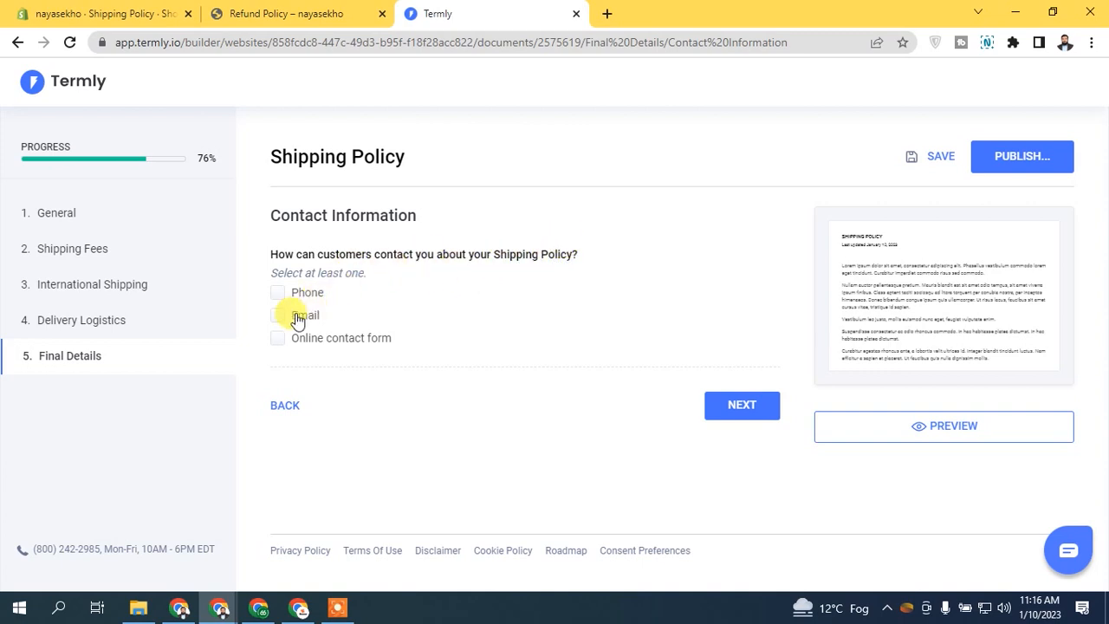
pyautogui.click(340, 343)
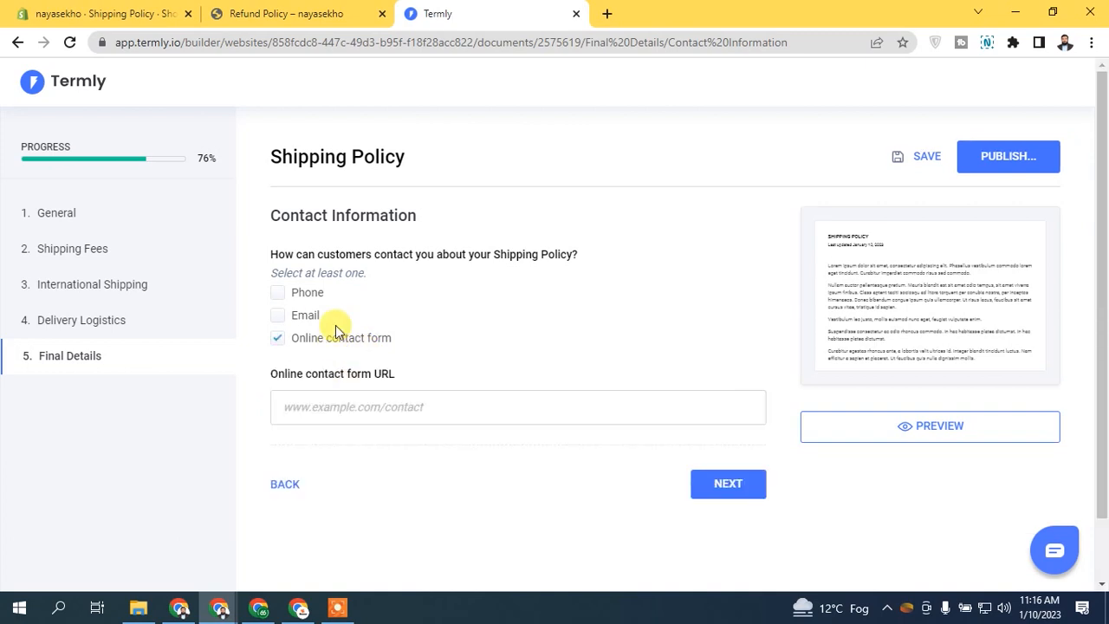
pyautogui.click(305, 315)
pyautogui.click(305, 339)
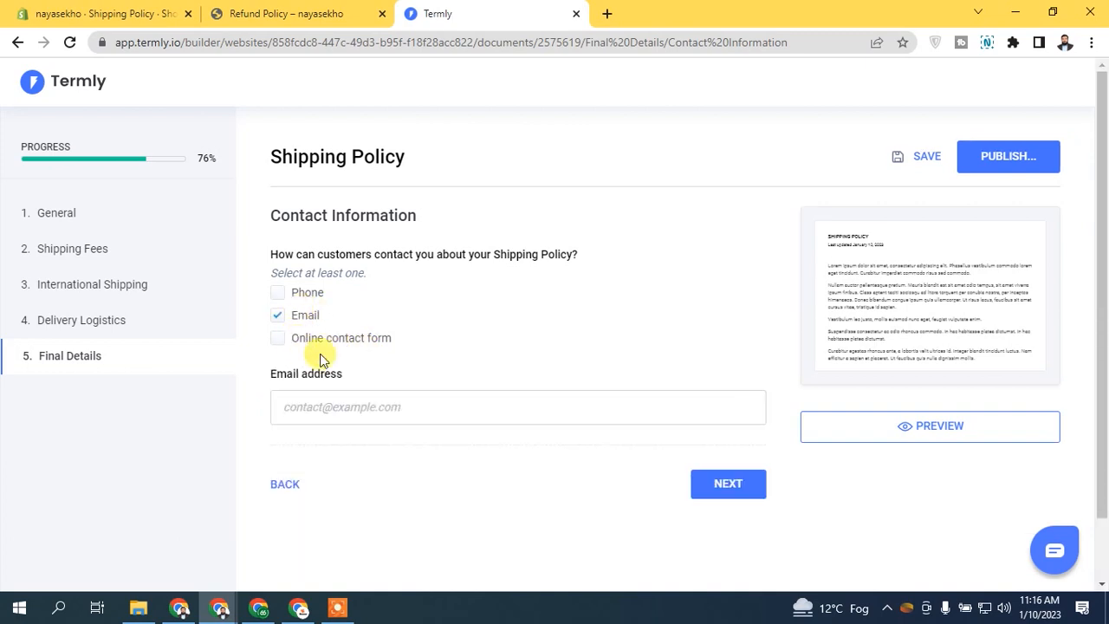
pyautogui.click(376, 412)
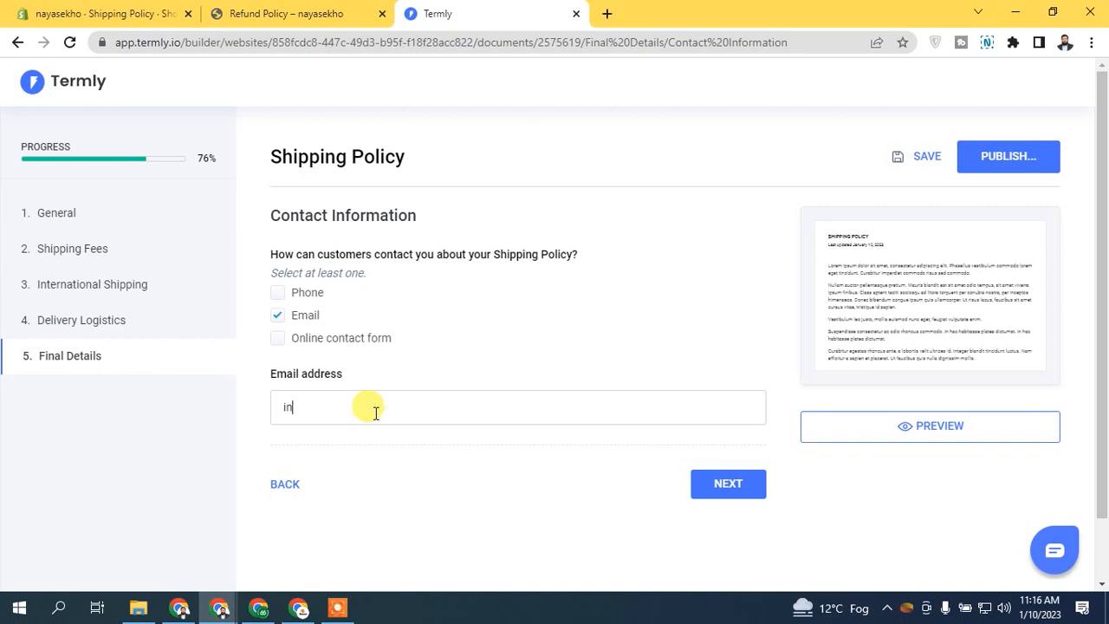
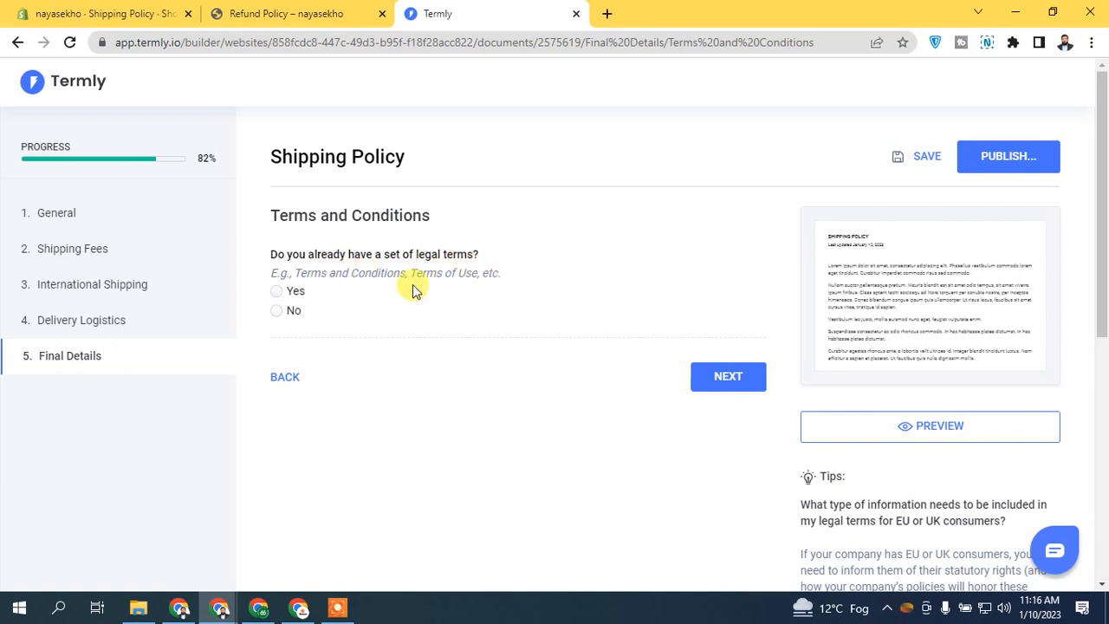
# Step: Confirm the store has legal terms and copy its live Terms & Conditions page address
pyautogui.click(299, 293)
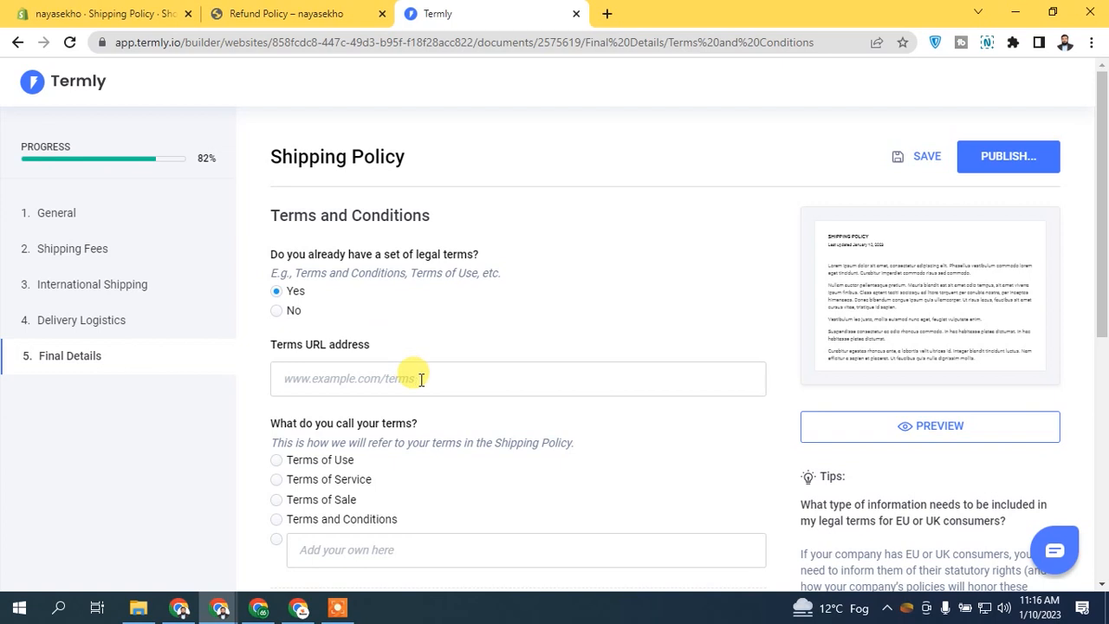
pyautogui.click(116, 12)
pyautogui.click(278, 174)
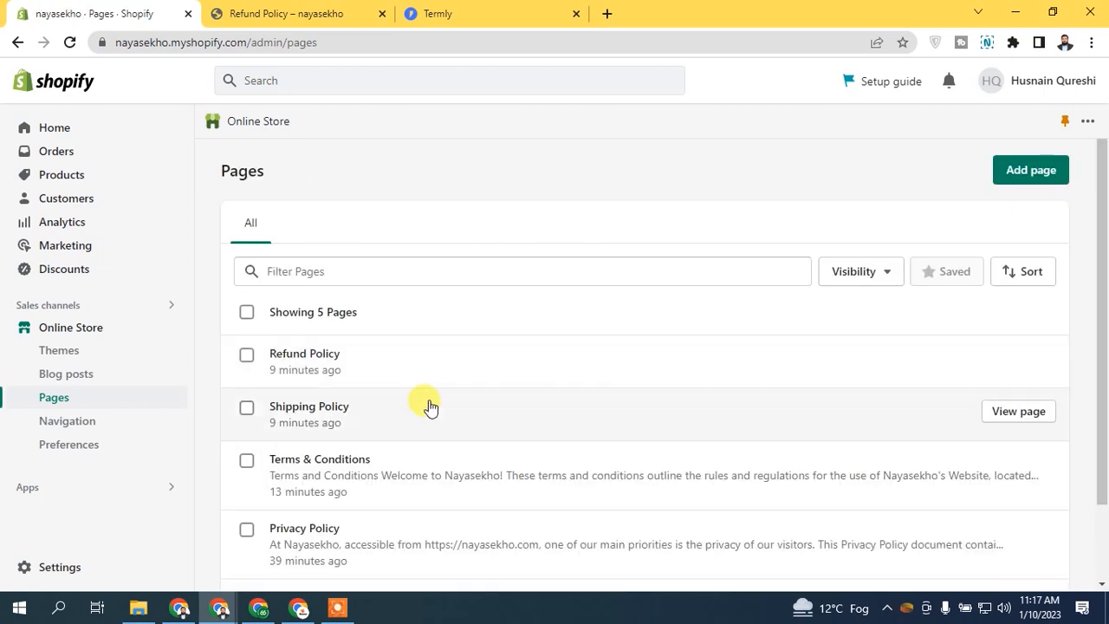
pyautogui.click(1019, 466)
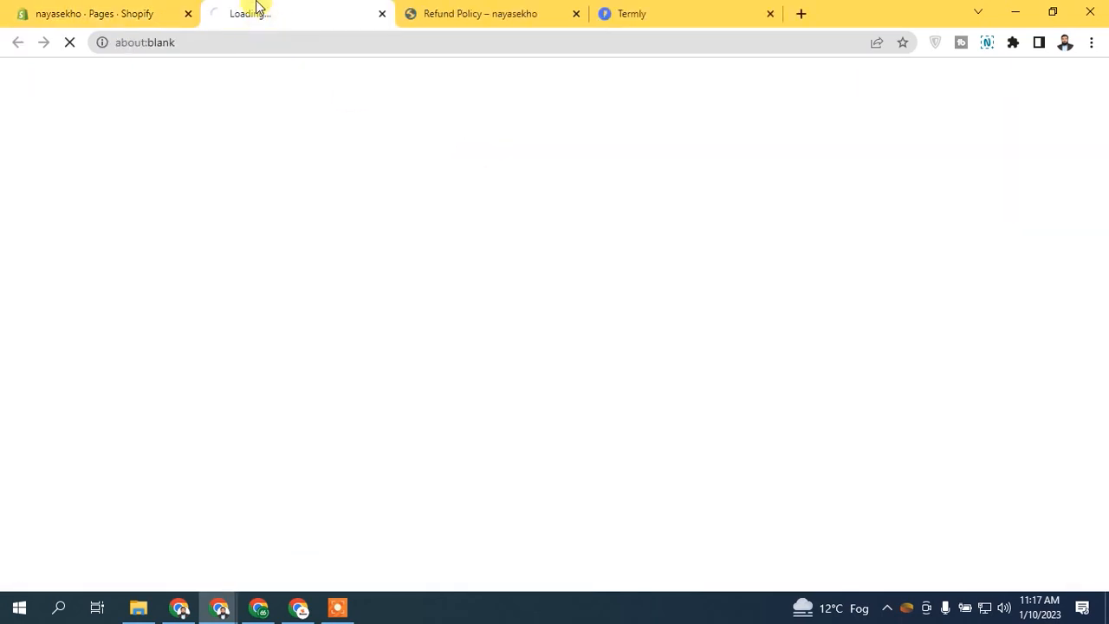
pyautogui.click(303, 42)
pyautogui.hotkey('ctrl', 'c')
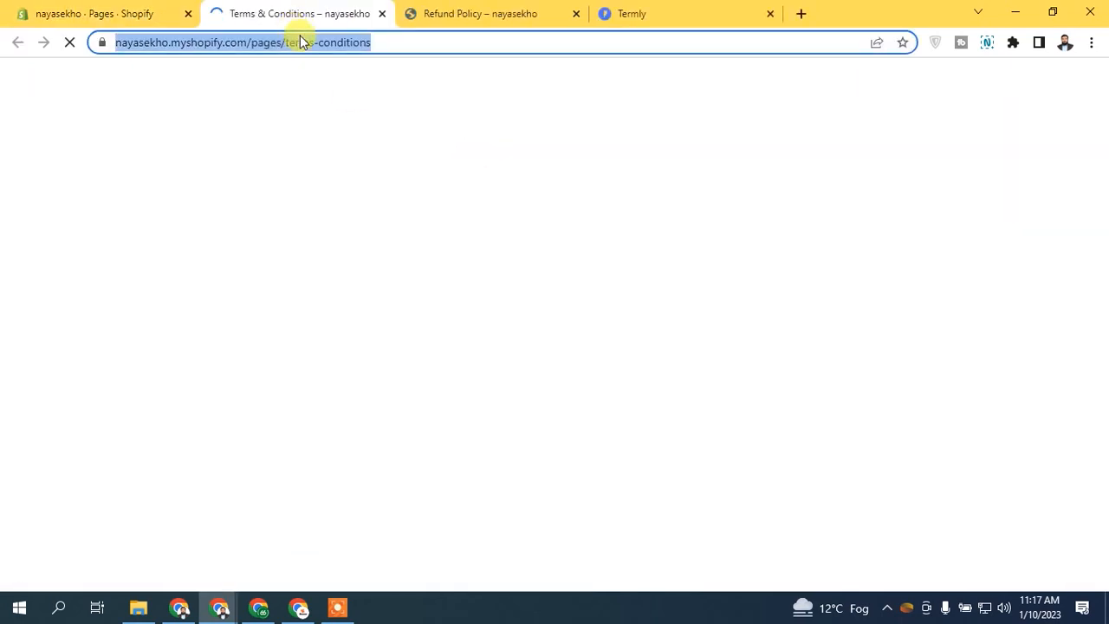
# Step: Paste the terms-conditions URL into Termly's Terms URL field and continue to Return Policy
pyautogui.click(648, 10)
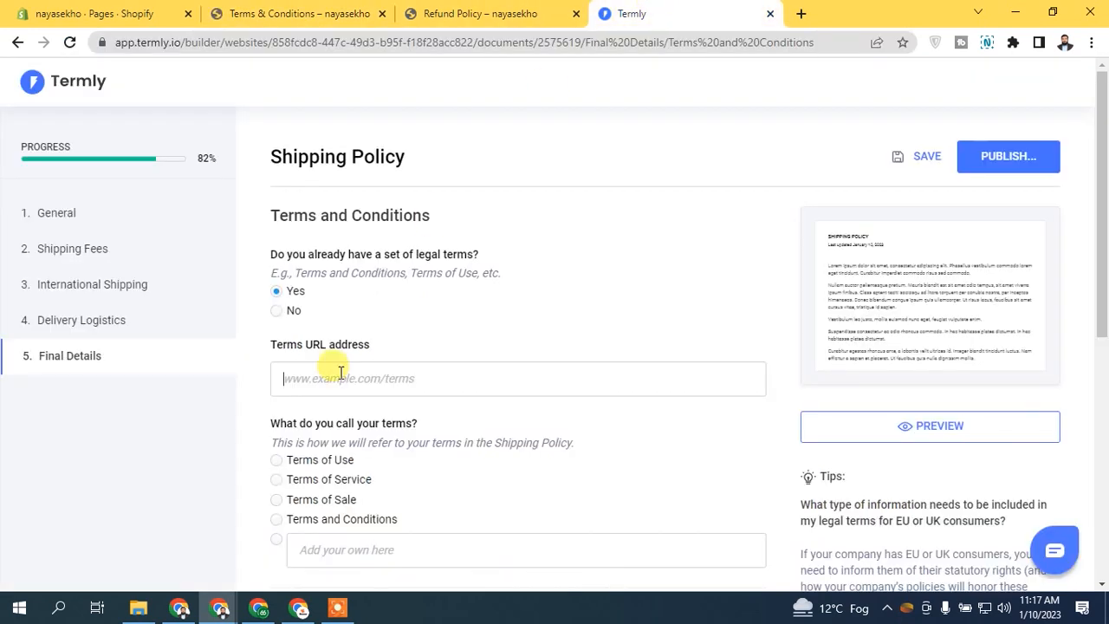
pyautogui.hotkey('ctrl', 'v')
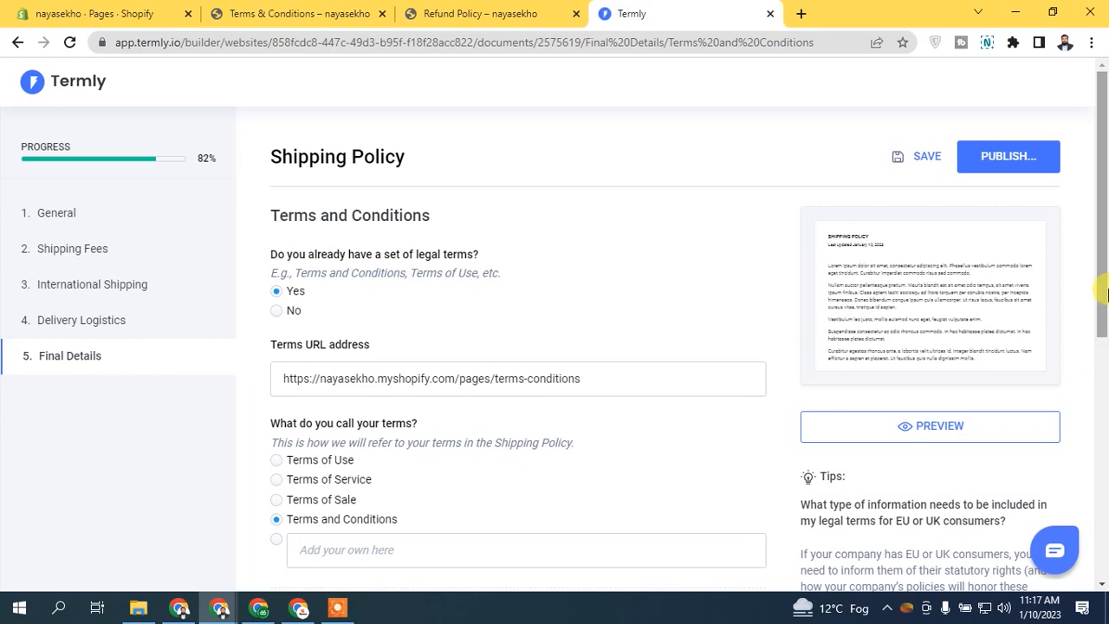
pyautogui.scroll(-3, 1097, 309)
pyautogui.click(732, 414)
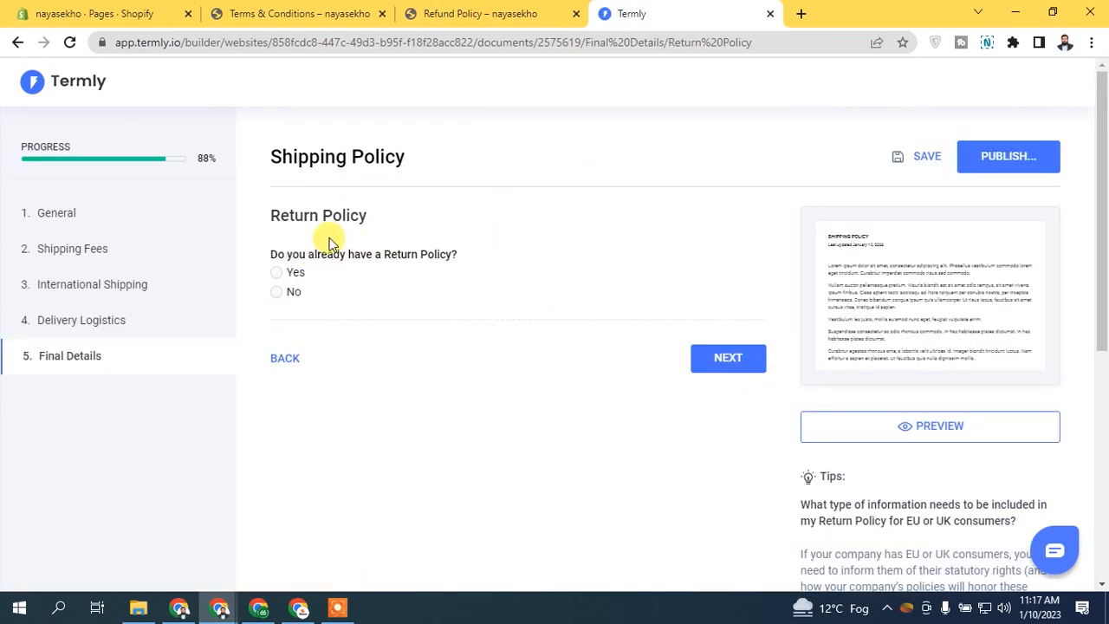
# Step: Answer Yes to having a return policy, paste the store's refund-policy page URL, and continue
pyautogui.click(293, 272)
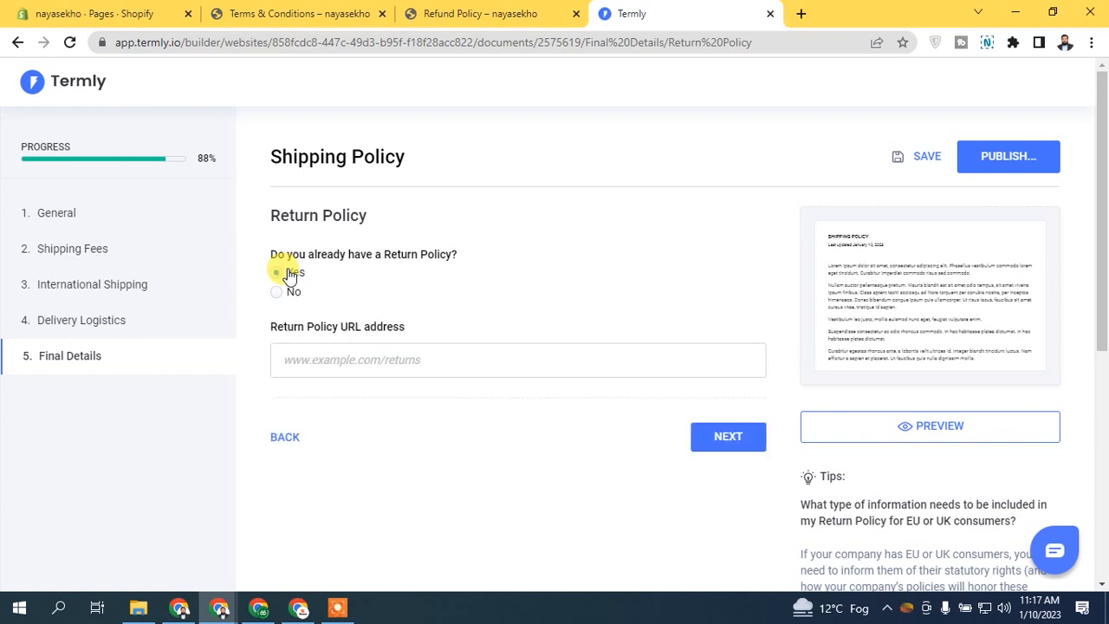
pyautogui.click(480, 13)
pyautogui.click(328, 42)
pyautogui.hotkey('ctrl', 'c')
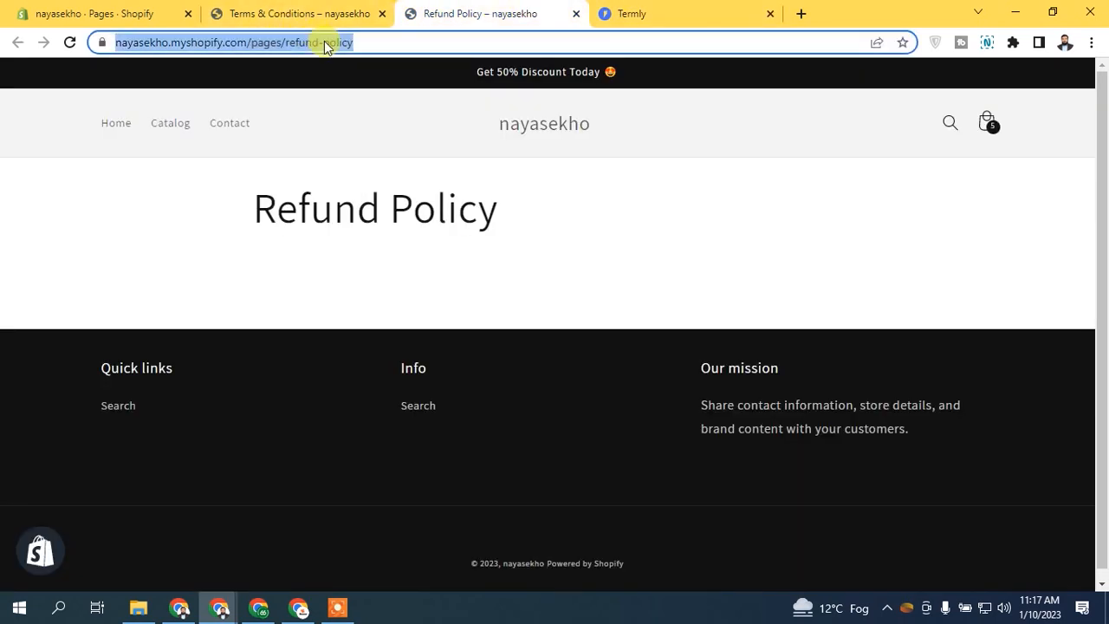
pyautogui.click(602, 10)
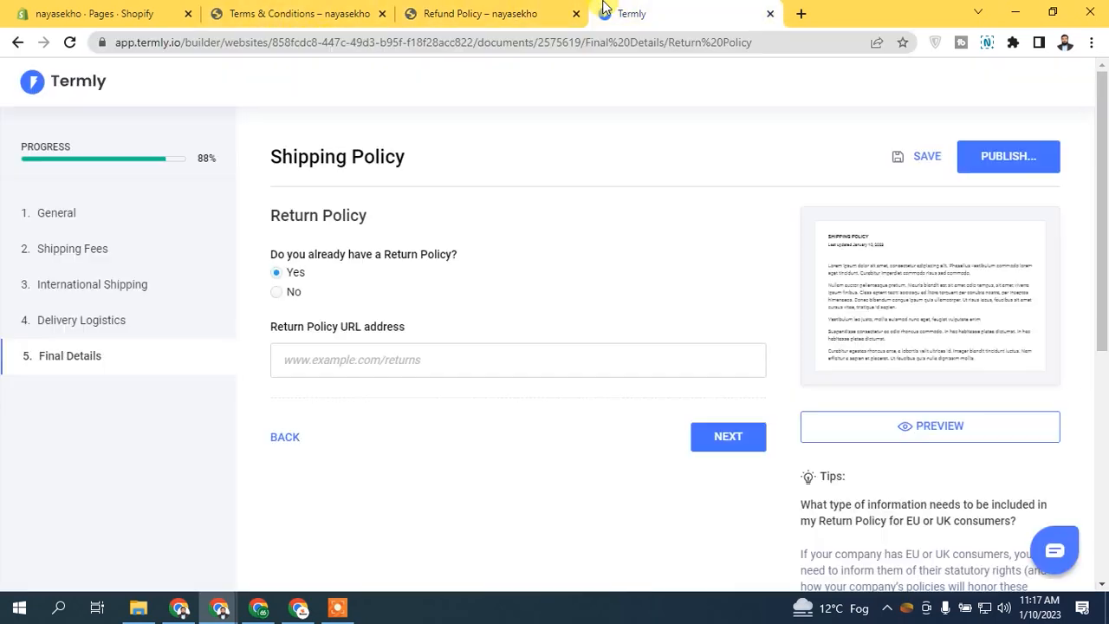
pyautogui.click(382, 359)
pyautogui.hotkey('ctrl', 'v')
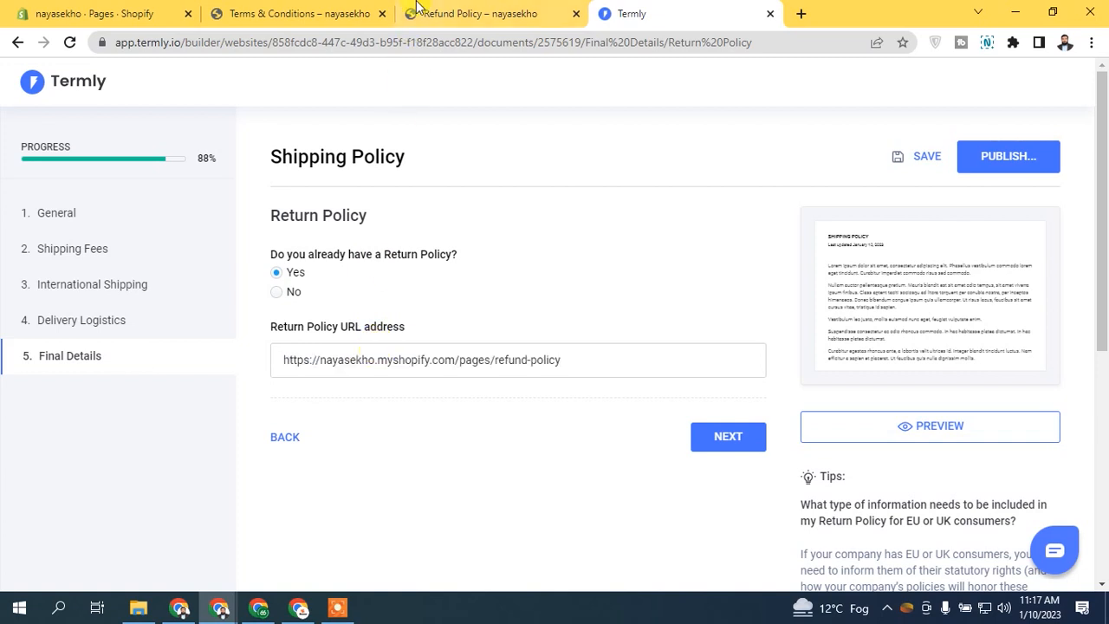
pyautogui.click(416, 10)
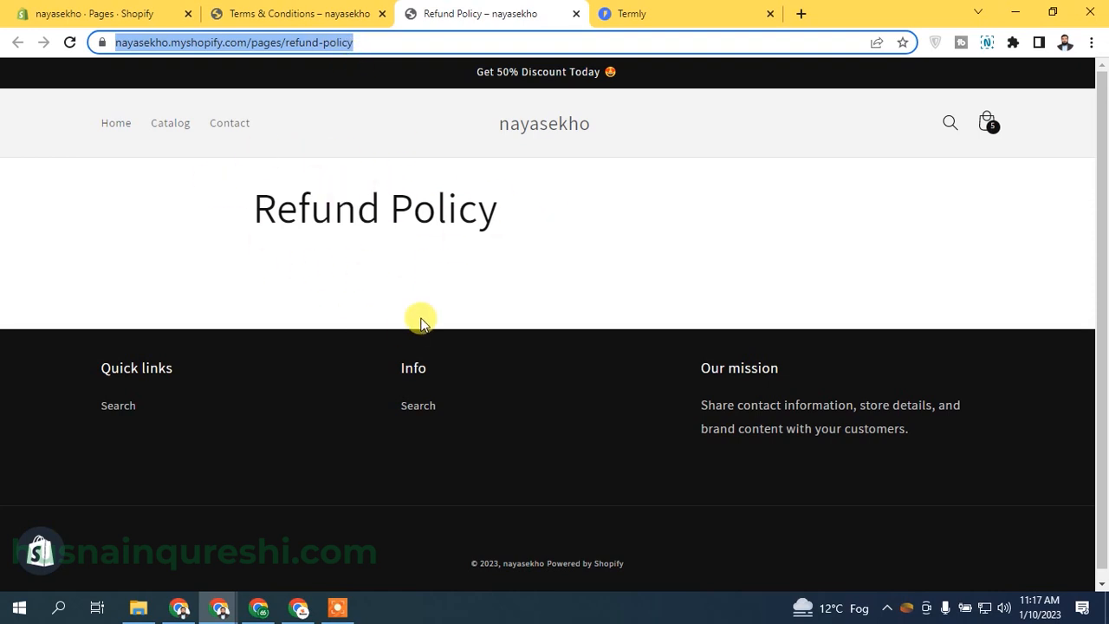
pyautogui.click(626, 15)
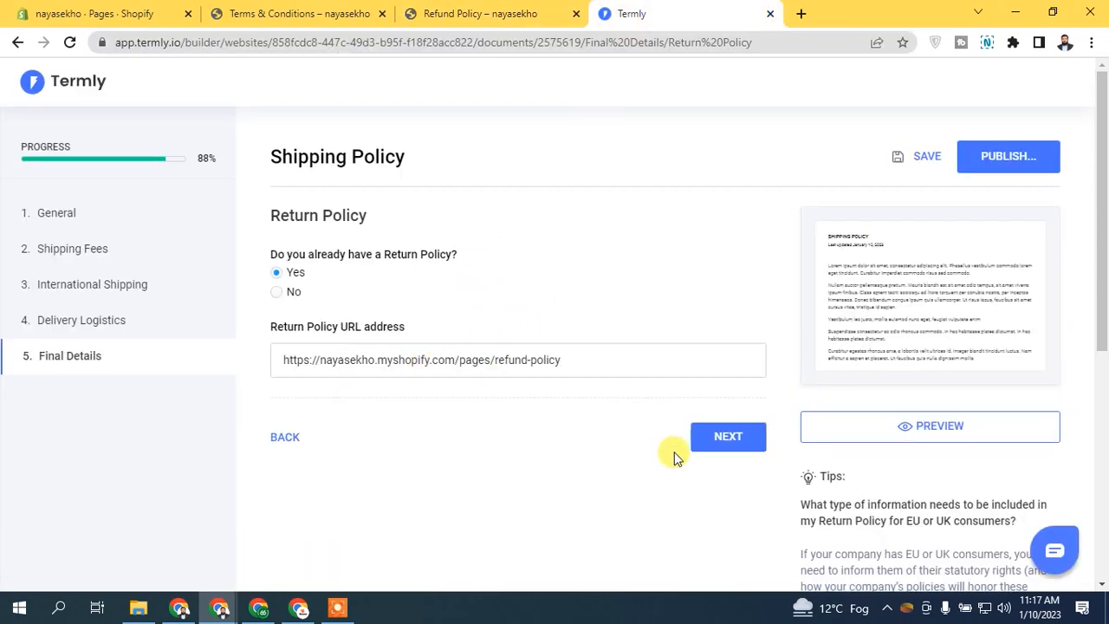
pyautogui.click(750, 456)
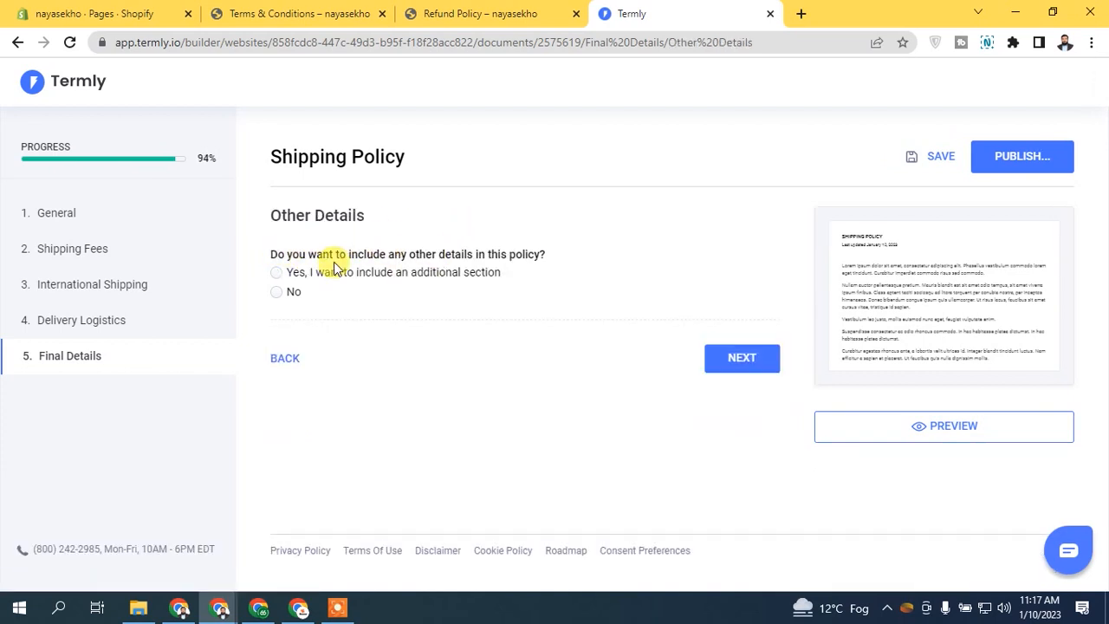
# Step: Choose No for other details, keep version date 01/10/2023, and publish the Shipping Policy
pyautogui.click(293, 291)
pyautogui.click(354, 275)
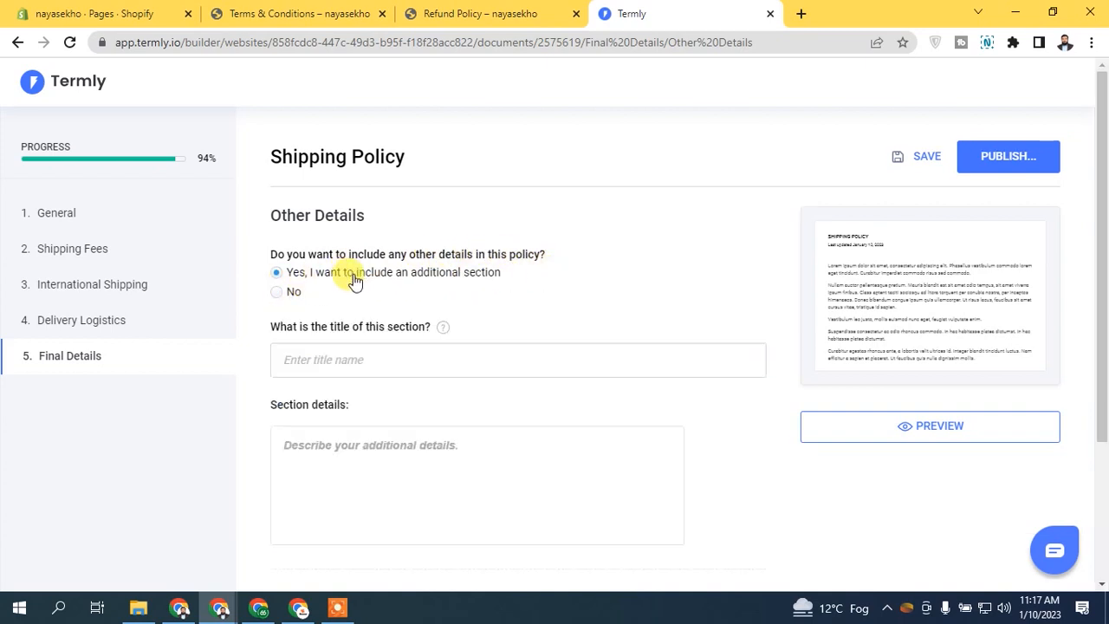
pyautogui.click(292, 295)
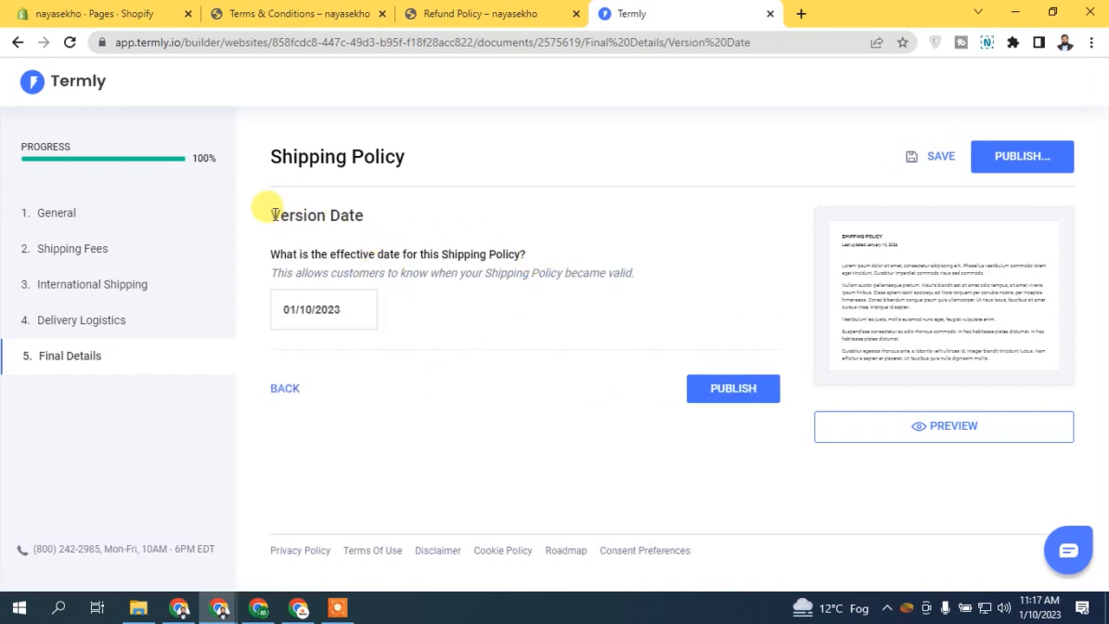
pyautogui.moveTo(272, 214); pyautogui.dragTo(403, 217)
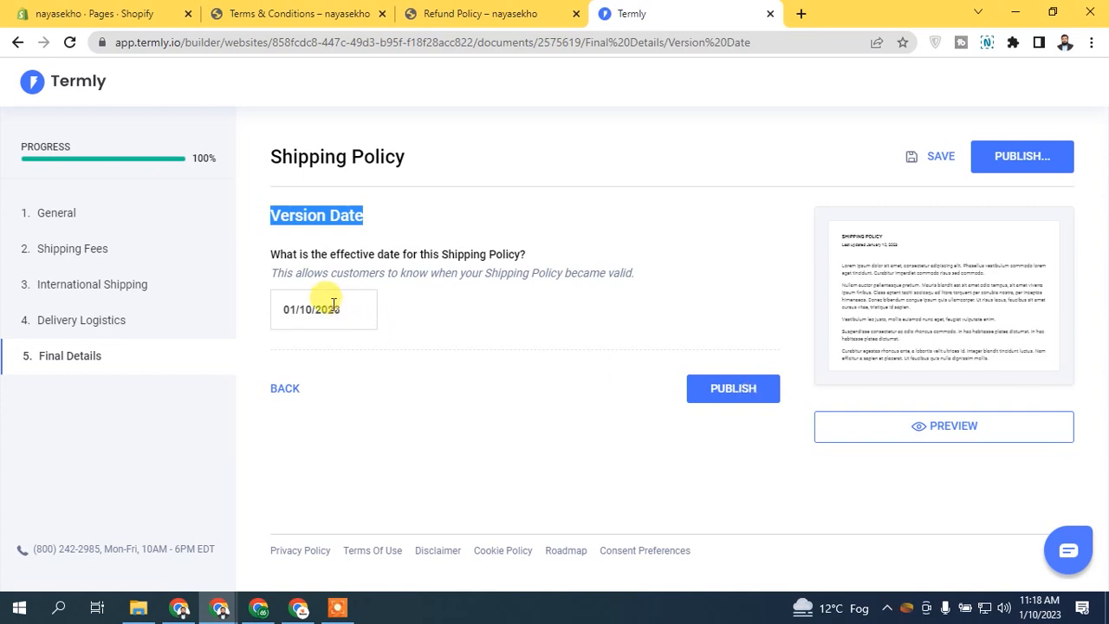
pyautogui.click(720, 407)
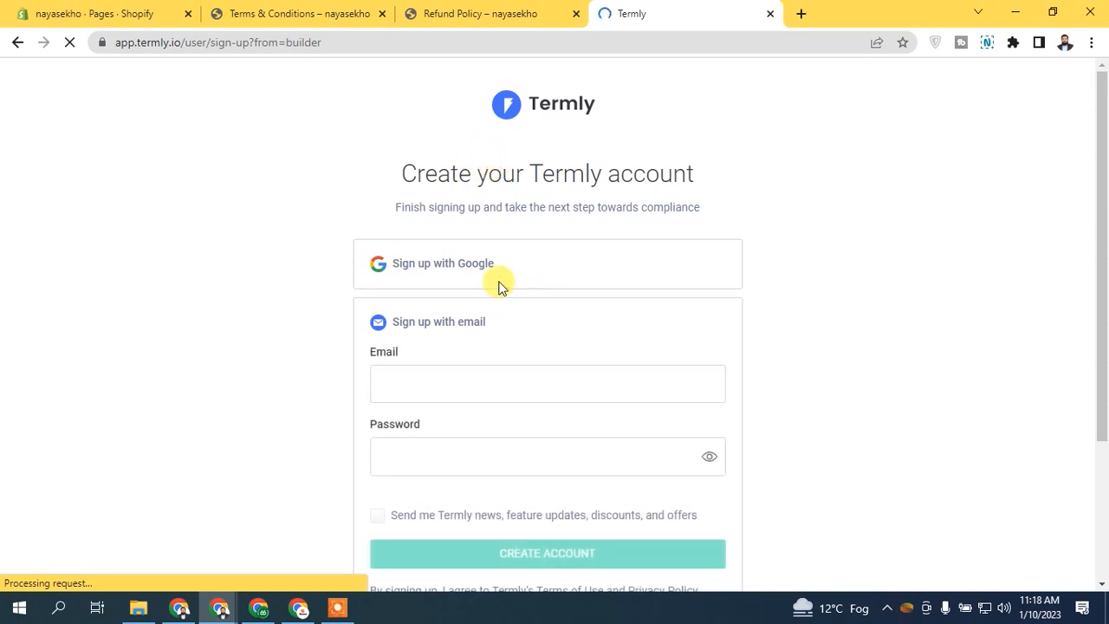
# Step: Collapse Policies on the Termly dashboard and open the Published Shipping Policy card
pyautogui.scroll(-2, 1049, 400)
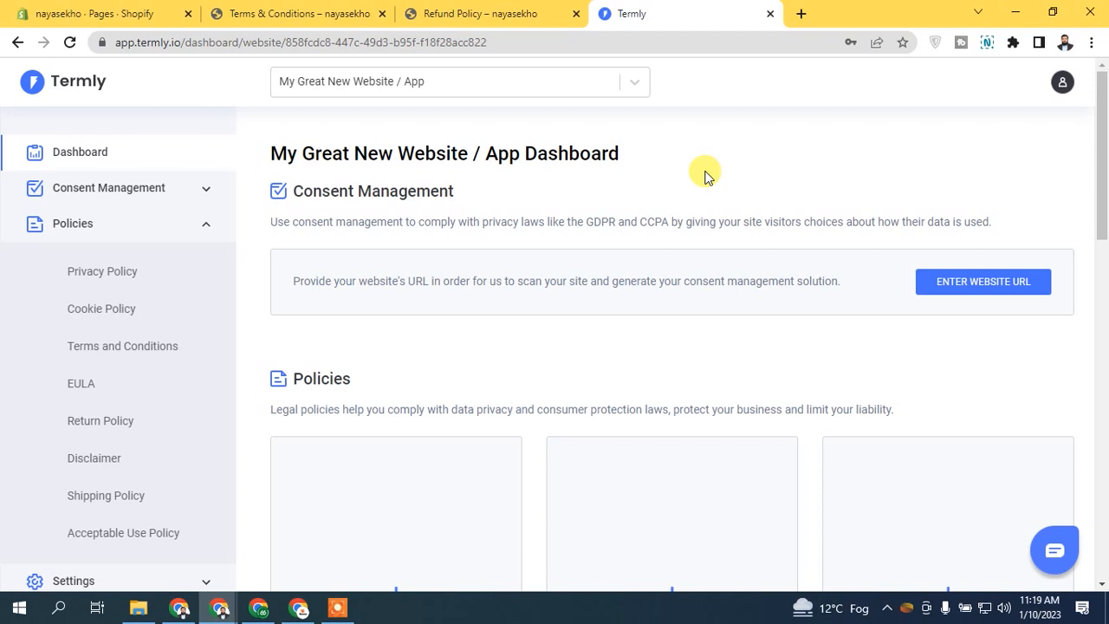
pyautogui.click(207, 227)
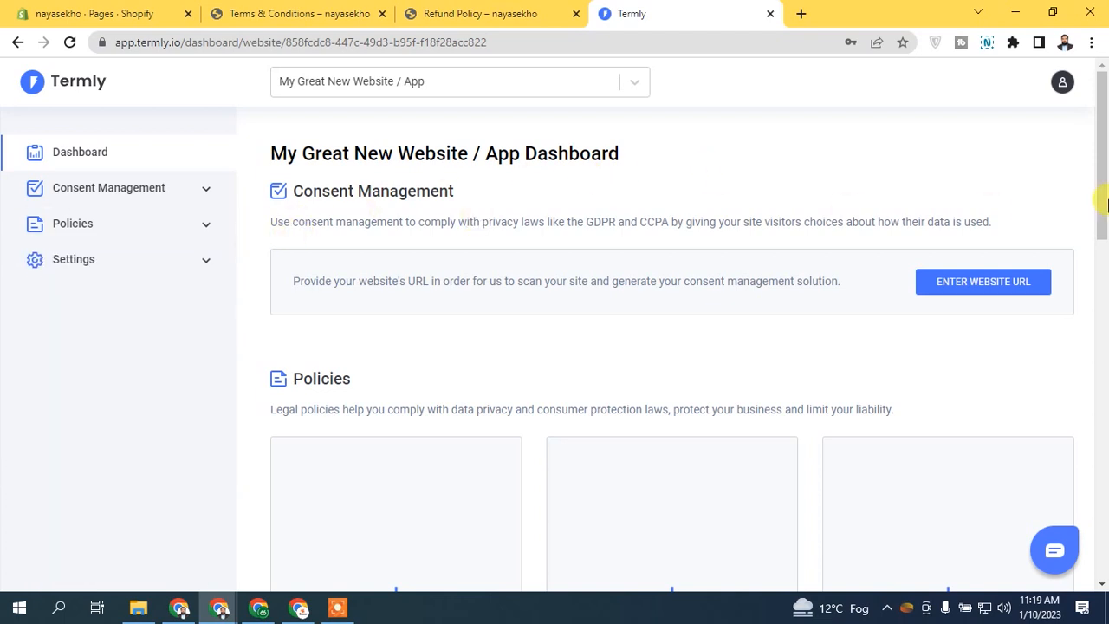
pyautogui.moveTo(1105, 151); pyautogui.dragTo(1069, 453)
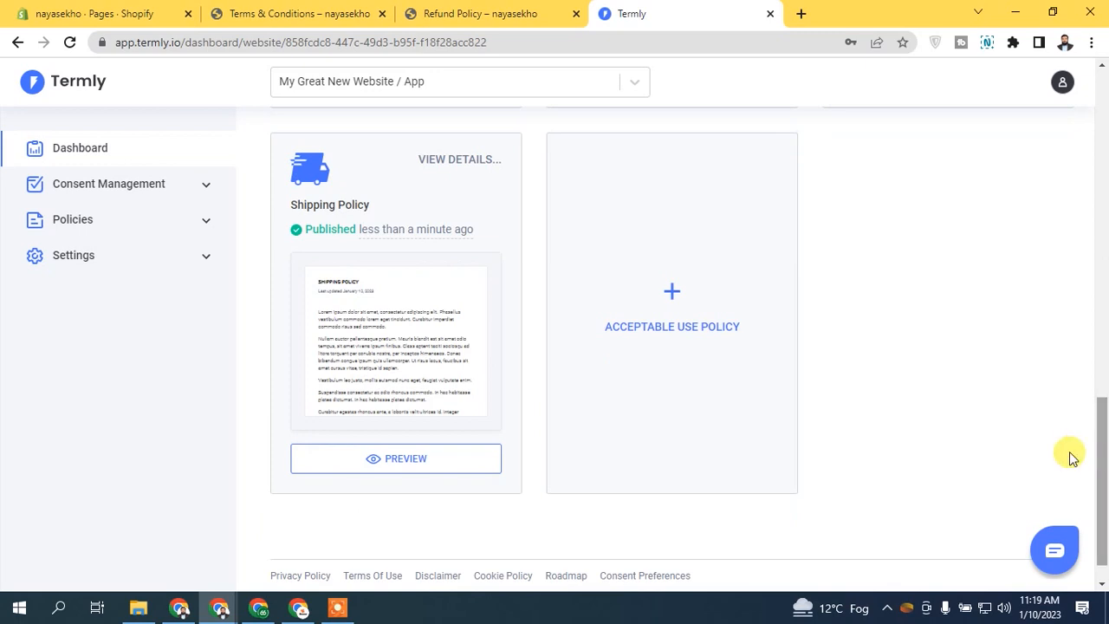
pyautogui.click(422, 340)
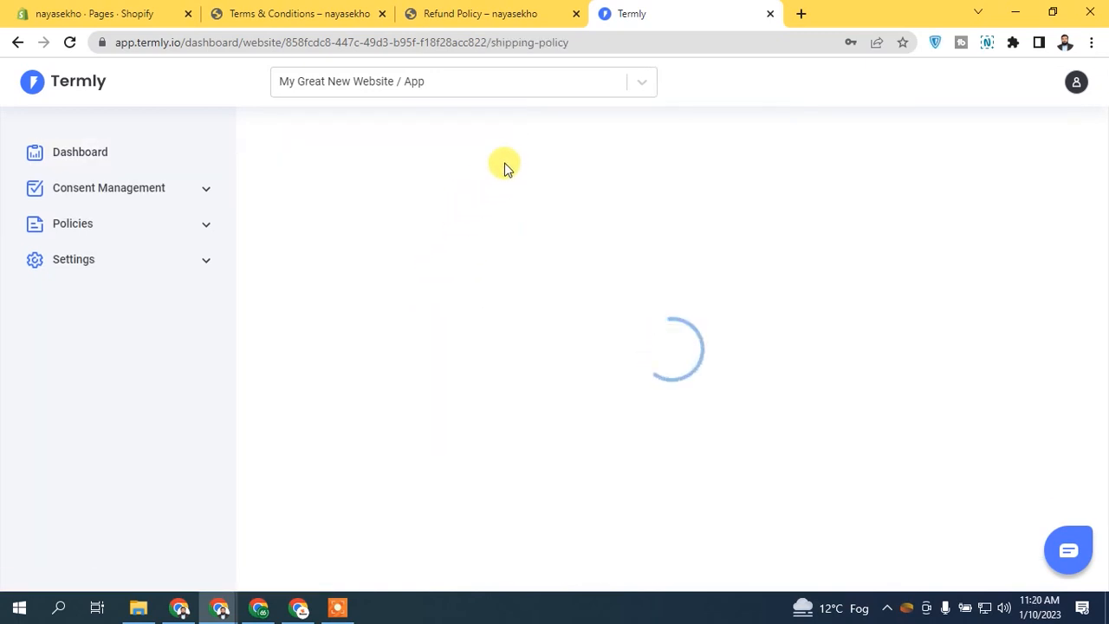
# Step: Select the Shipping & Delivery Policy text from 'Last updated' to the end and drag it into a new tab
pyautogui.moveTo(356, 355); pyautogui.dragTo(435, 355)
pyautogui.scroll(-1, 1106, 204)
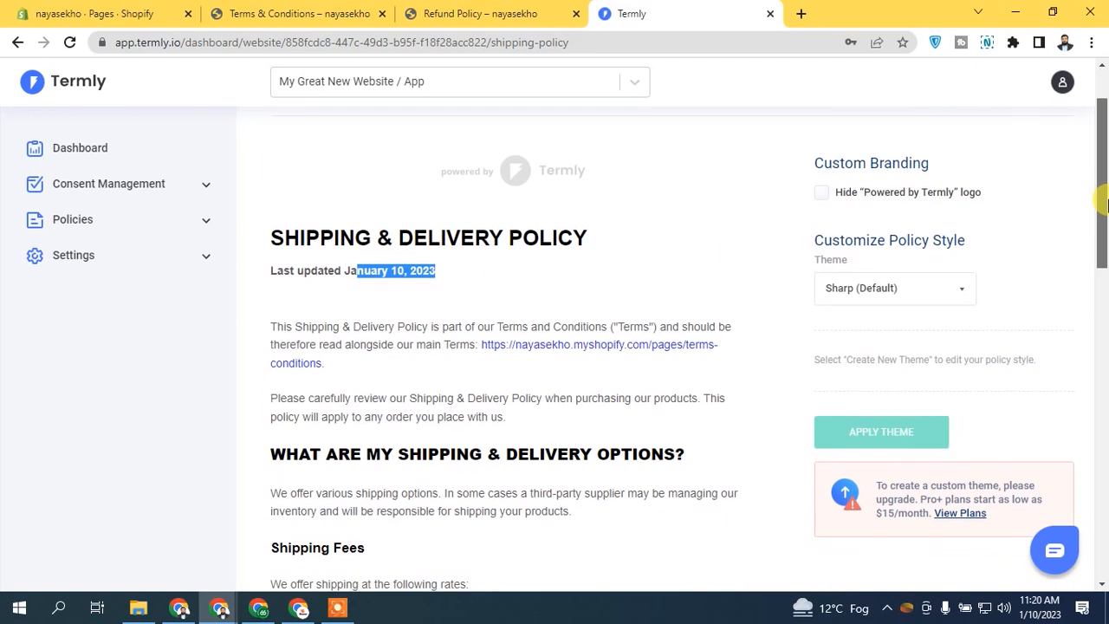
pyautogui.moveTo(1105, 203)
pyautogui.mouseDown()
pyautogui.moveTo(1105, 249)
pyautogui.moveTo(1101, 218)
pyautogui.mouseUp()
pyautogui.click(340, 247)
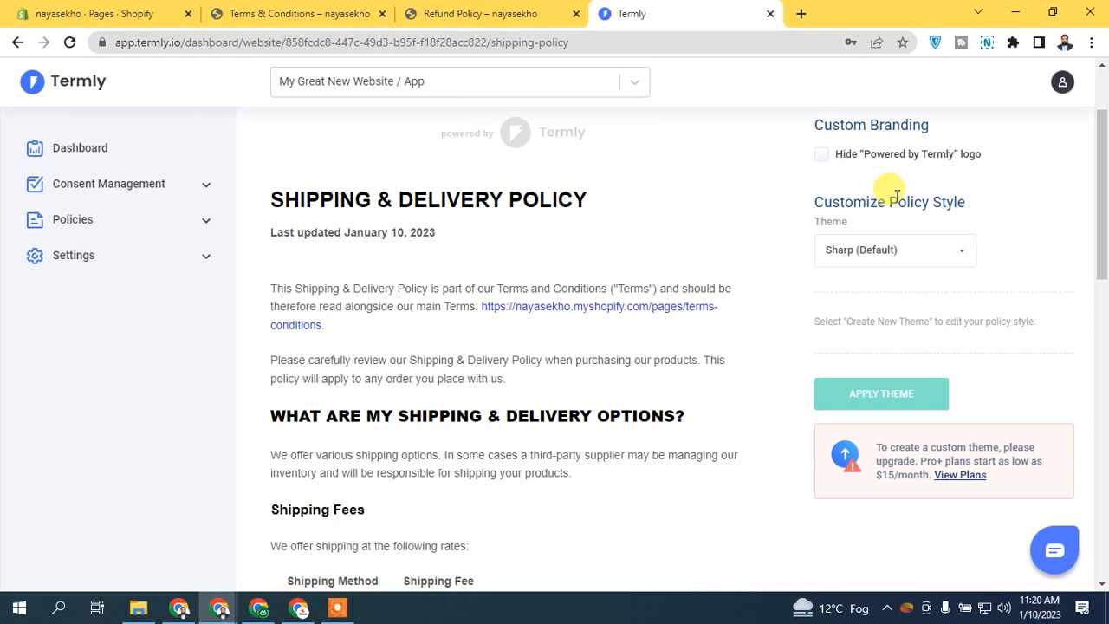
pyautogui.moveTo(1104, 234); pyautogui.dragTo(1103, 559)
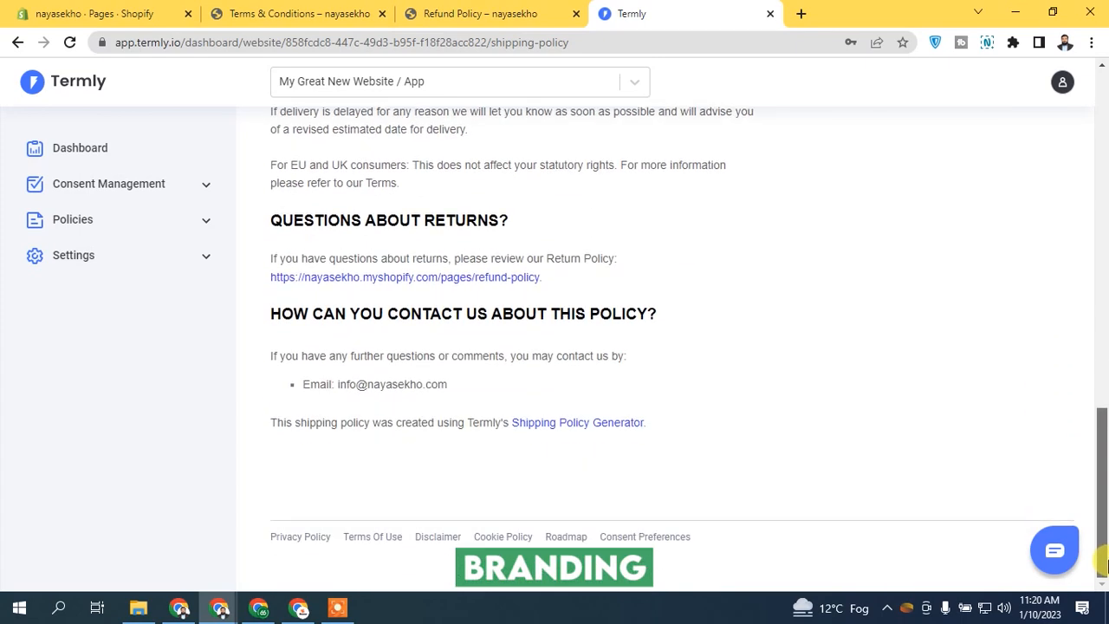
pyautogui.moveTo(1103, 563); pyautogui.dragTo(1089, 161)
pyautogui.moveTo(257, 364); pyautogui.dragTo(646, 468)
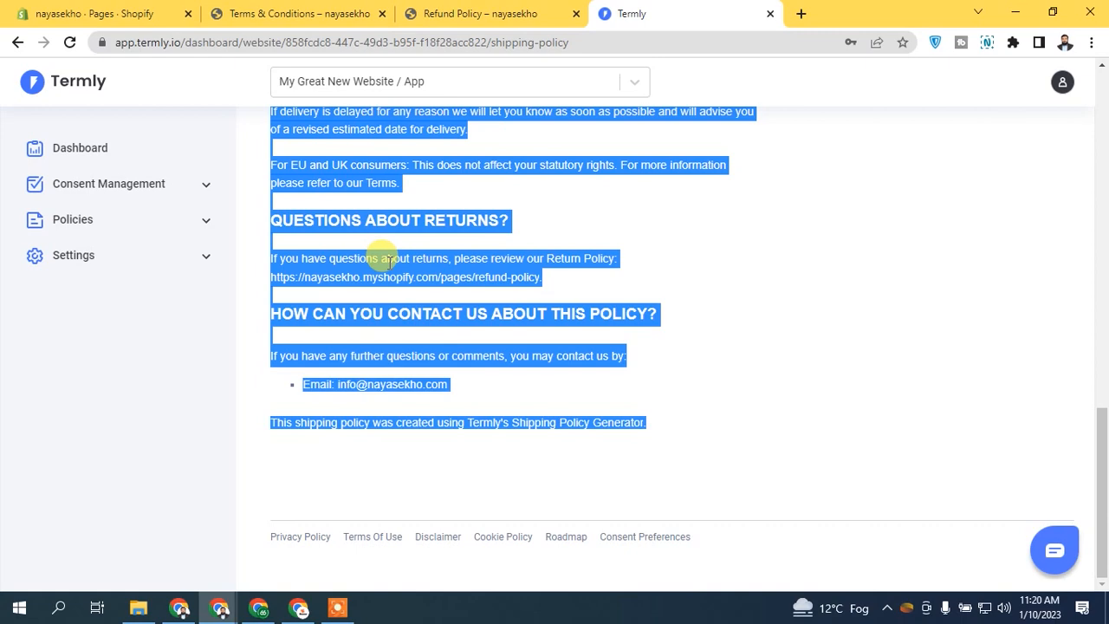
pyautogui.moveTo(1102, 485); pyautogui.dragTo(1102, 77)
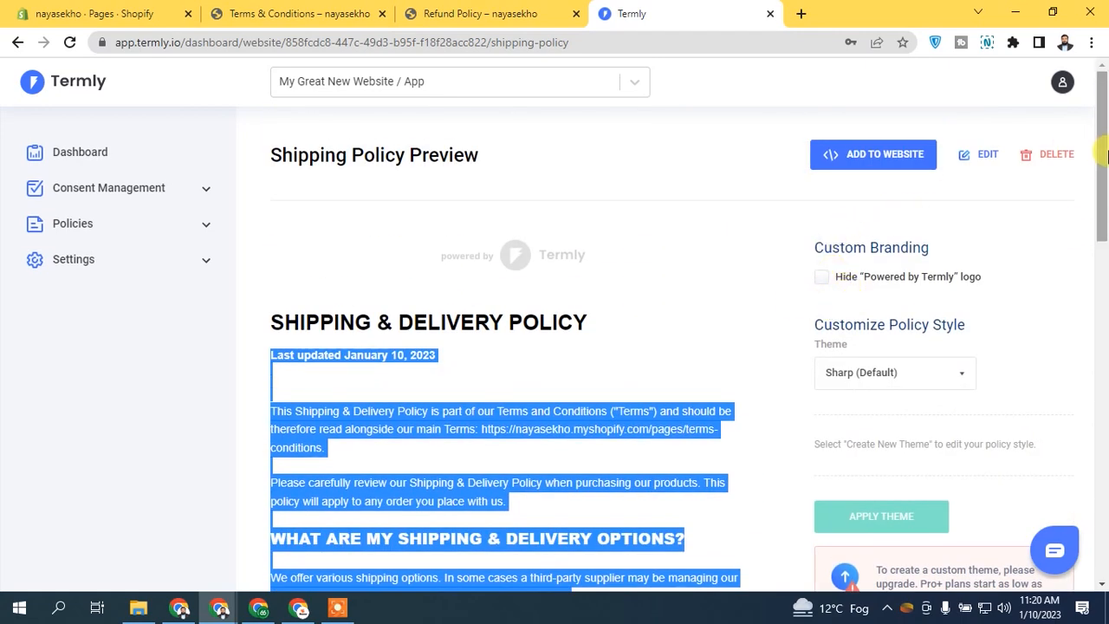
pyautogui.scroll(-1, 358, 350)
pyautogui.moveTo(358, 350); pyautogui.dragTo(806, 18)
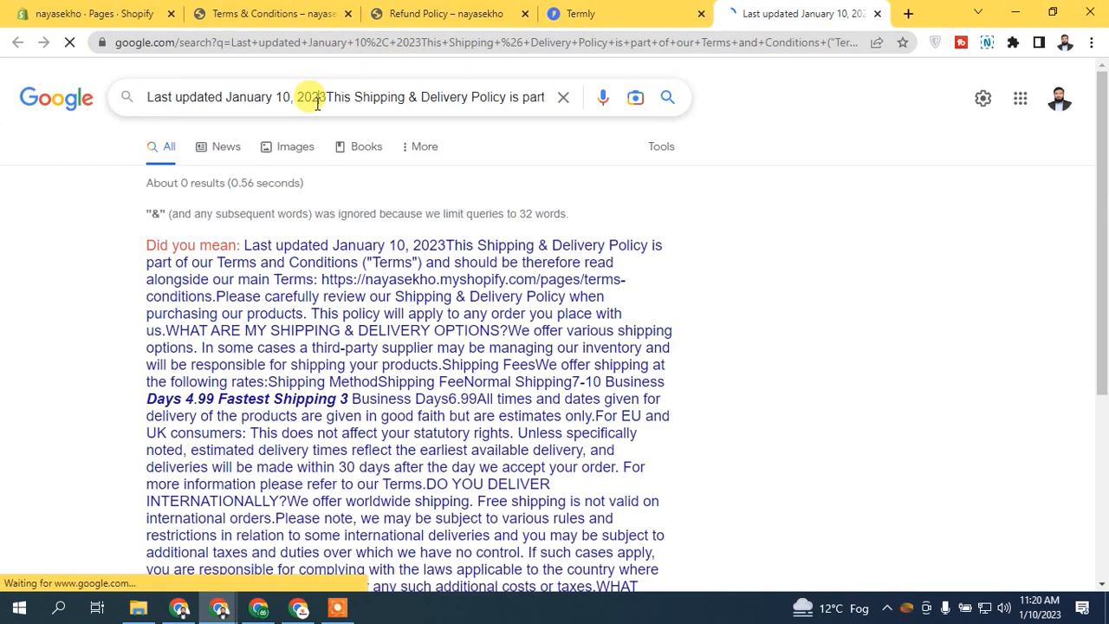
# Step: Close the Terms & Conditions tab
pyautogui.tripleClick(317, 101)
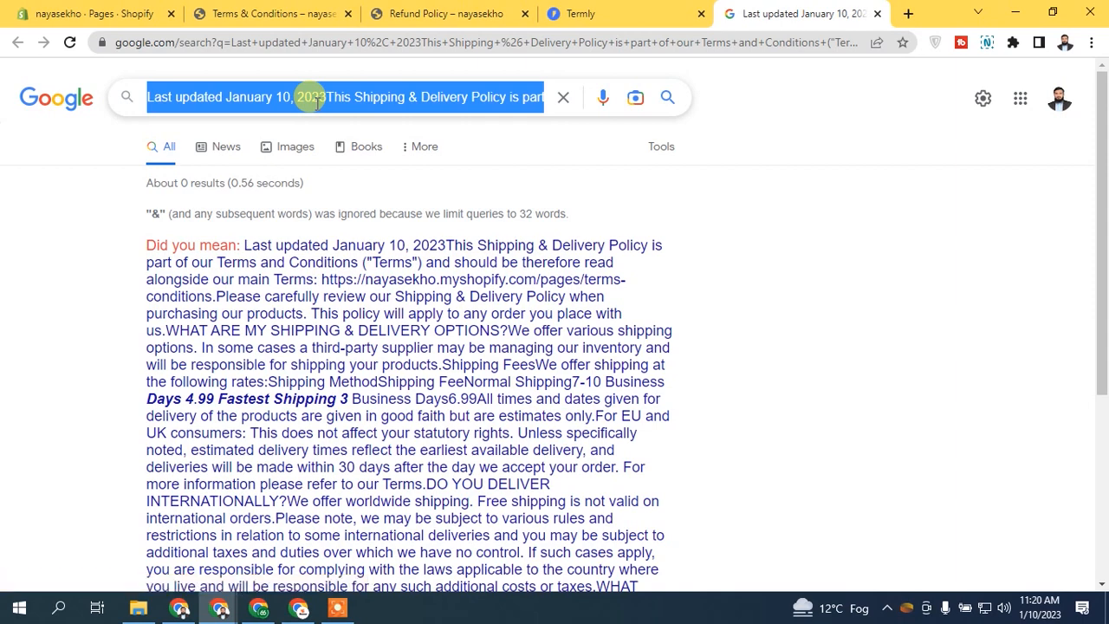
pyautogui.click(254, 13)
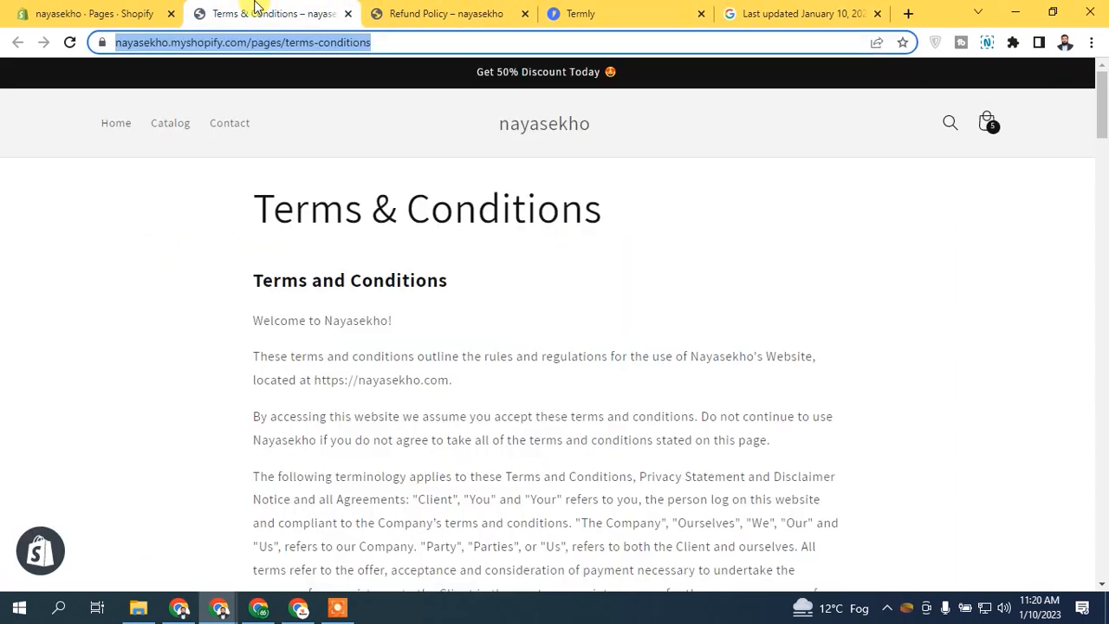
pyautogui.click(347, 13)
# Step: Open the Shipping Policy page from Shopify's Pages list, then return to the Termly preview
pyautogui.click(125, 7)
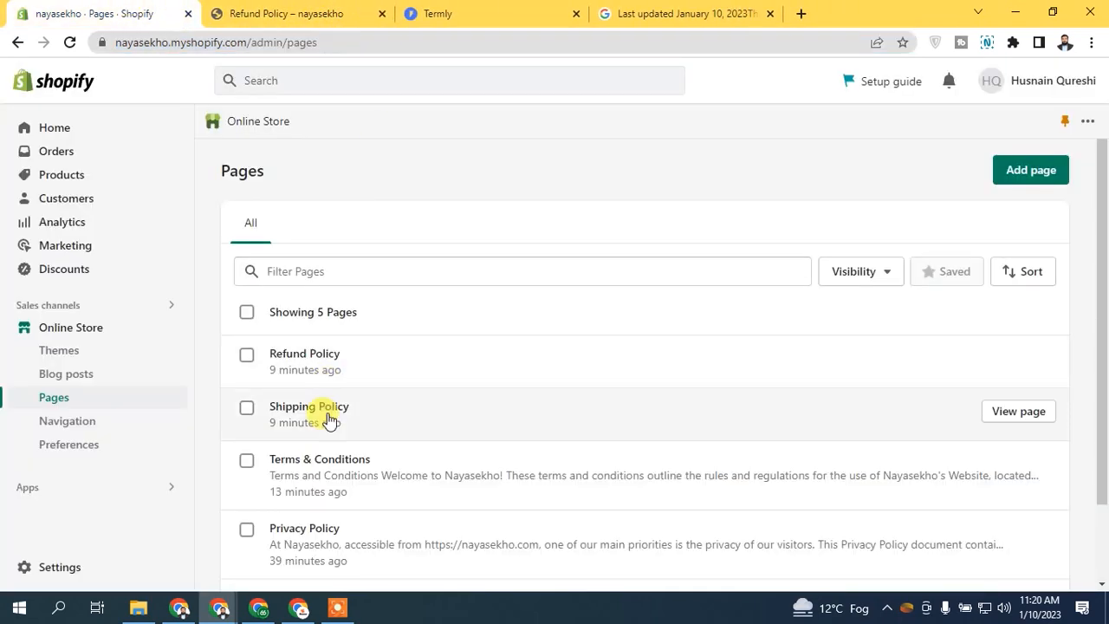
pyautogui.click(330, 420)
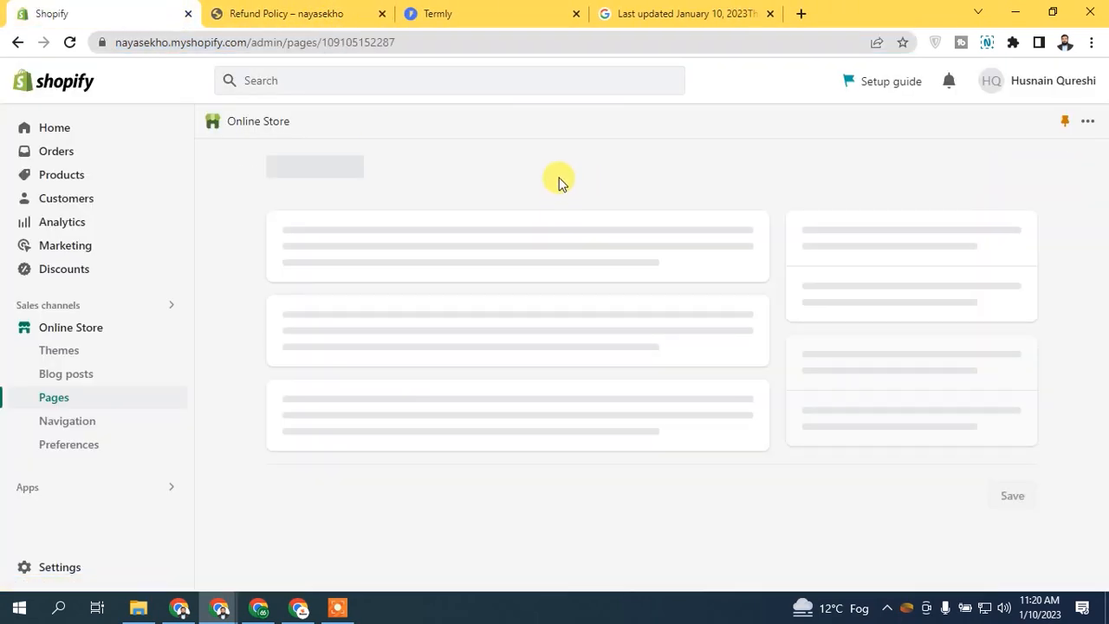
pyautogui.click(671, 10)
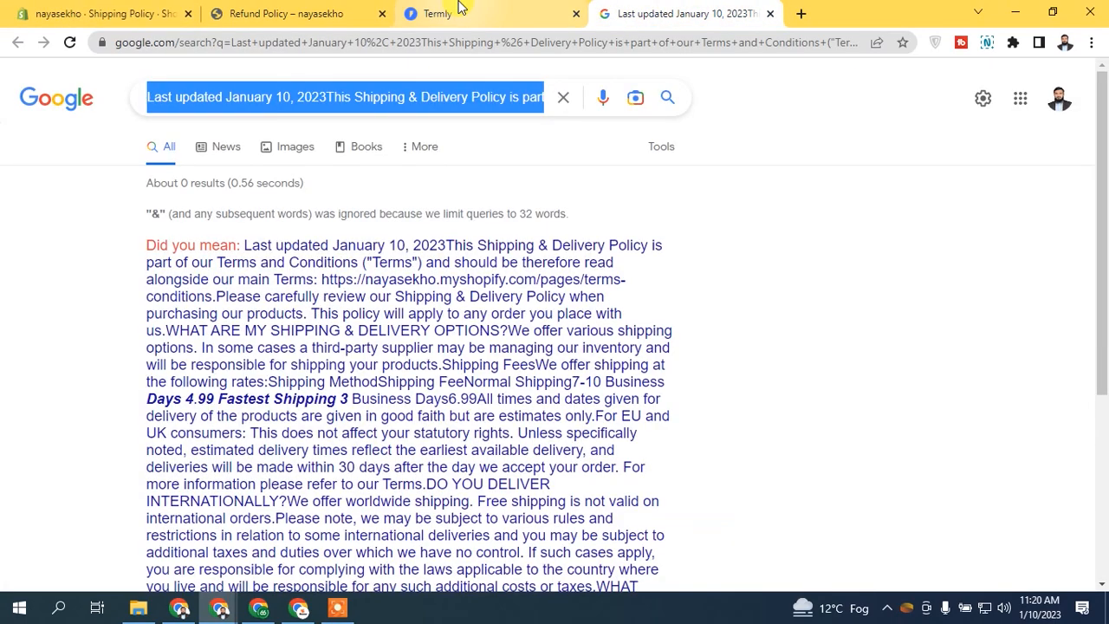
pyautogui.click(455, 11)
pyautogui.click(501, 322)
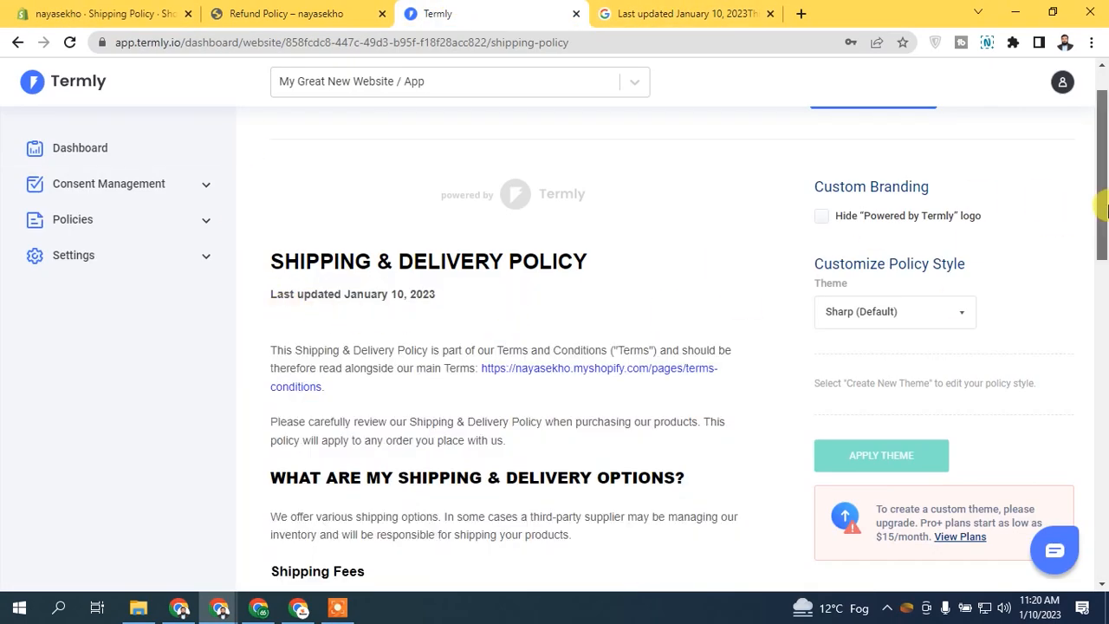
pyautogui.scroll(-2, 347, 252)
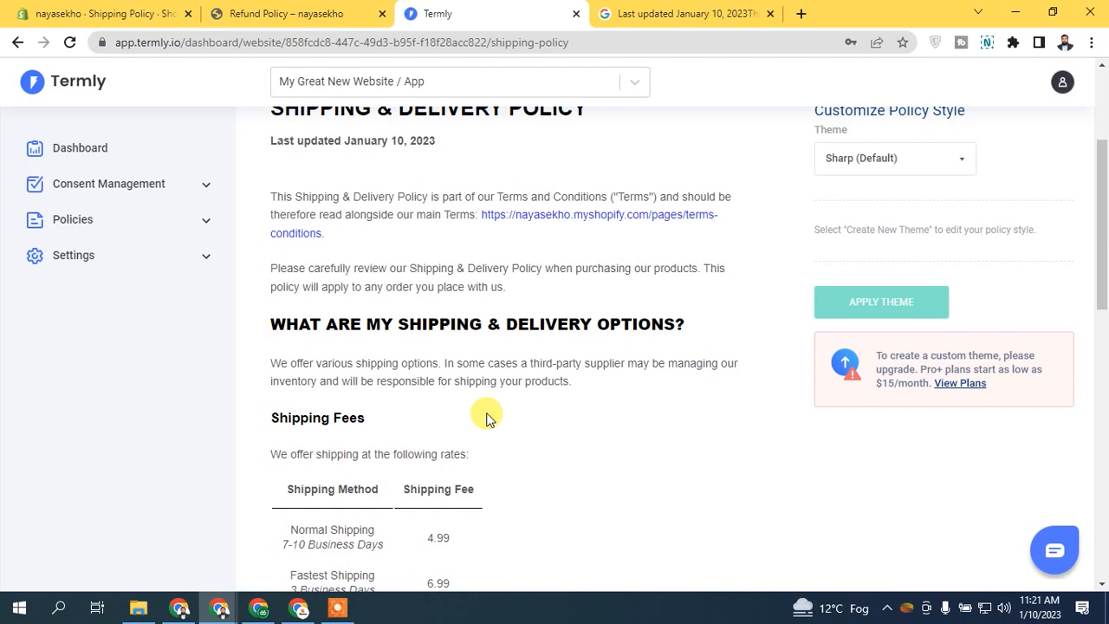
# Step: Paste the copied Termly shipping and delivery policy text into the Shipping Policy page's Content box
pyautogui.scroll(3, 1105, 308)
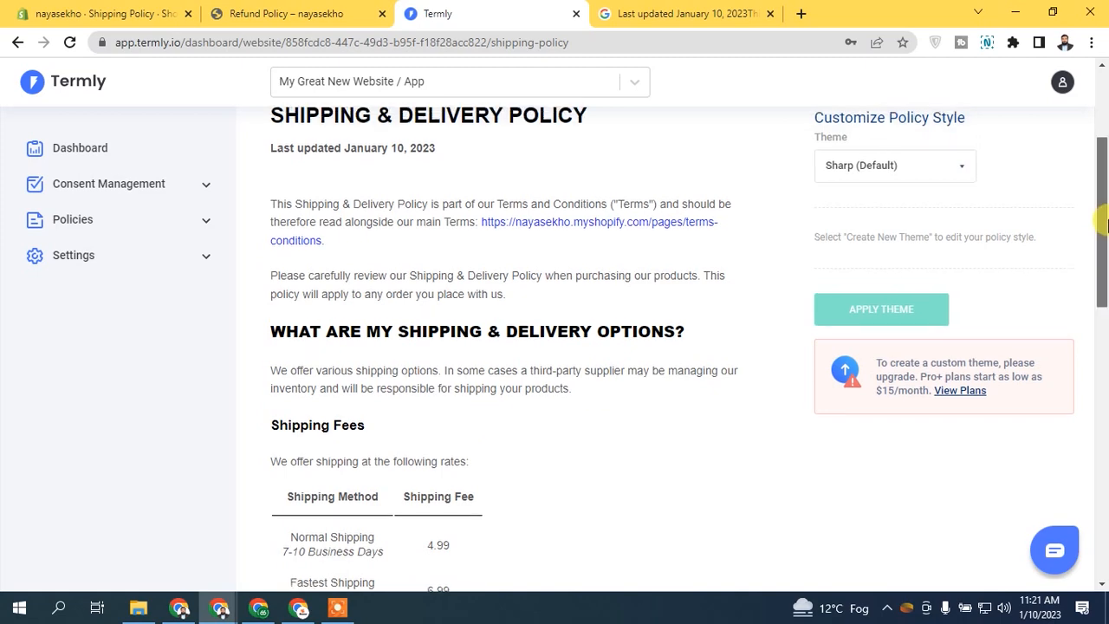
pyautogui.click(87, 7)
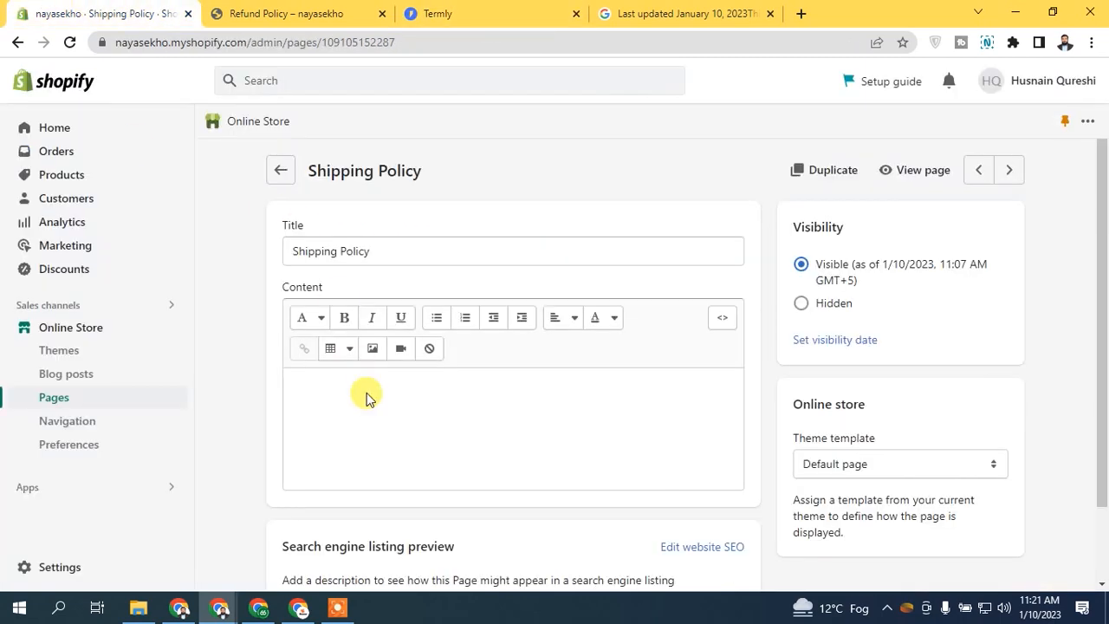
pyautogui.click(359, 398)
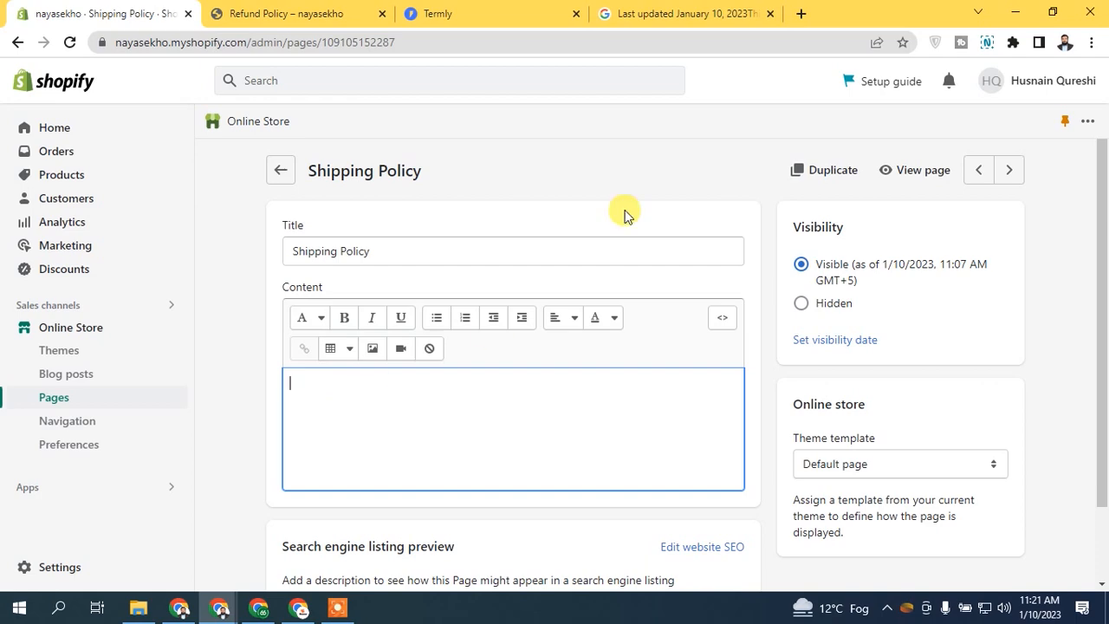
pyautogui.click(744, 12)
pyautogui.click(84, 9)
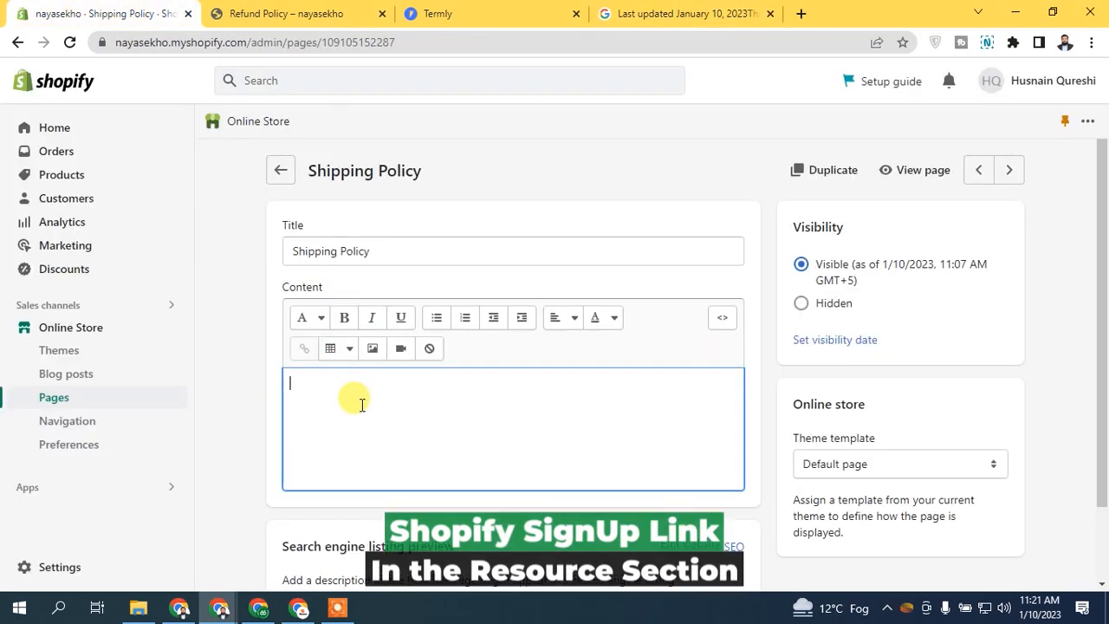
pyautogui.hotkey('ctrl', 'v')
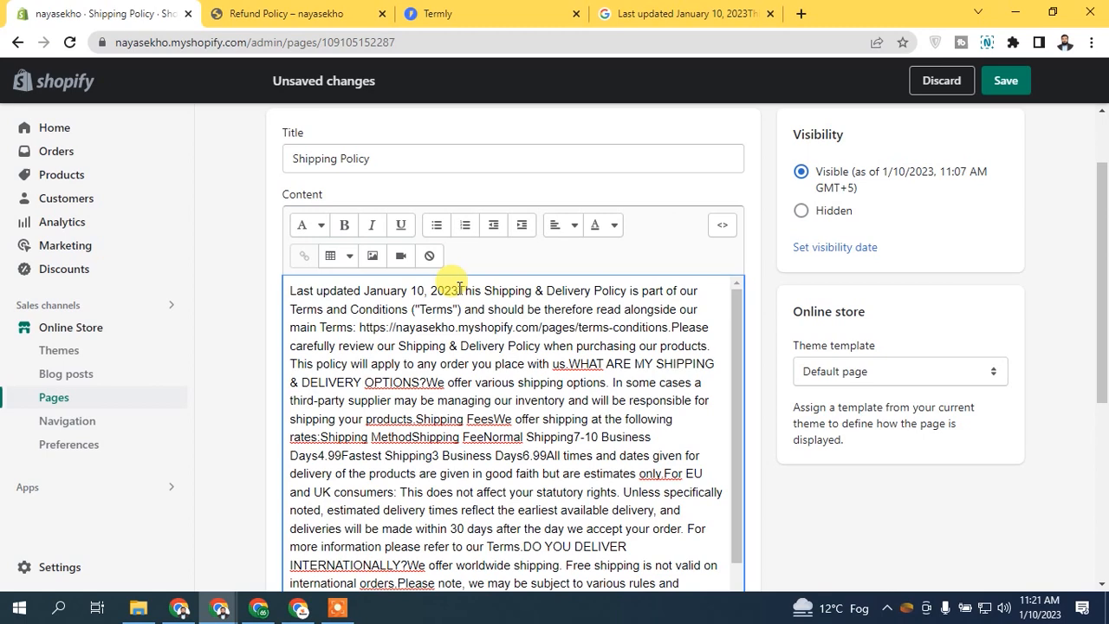
# Step: Break the pasted text into new paragraphs after the date and after terms-conditions
pyautogui.click(459, 290)
pyautogui.press('Return')
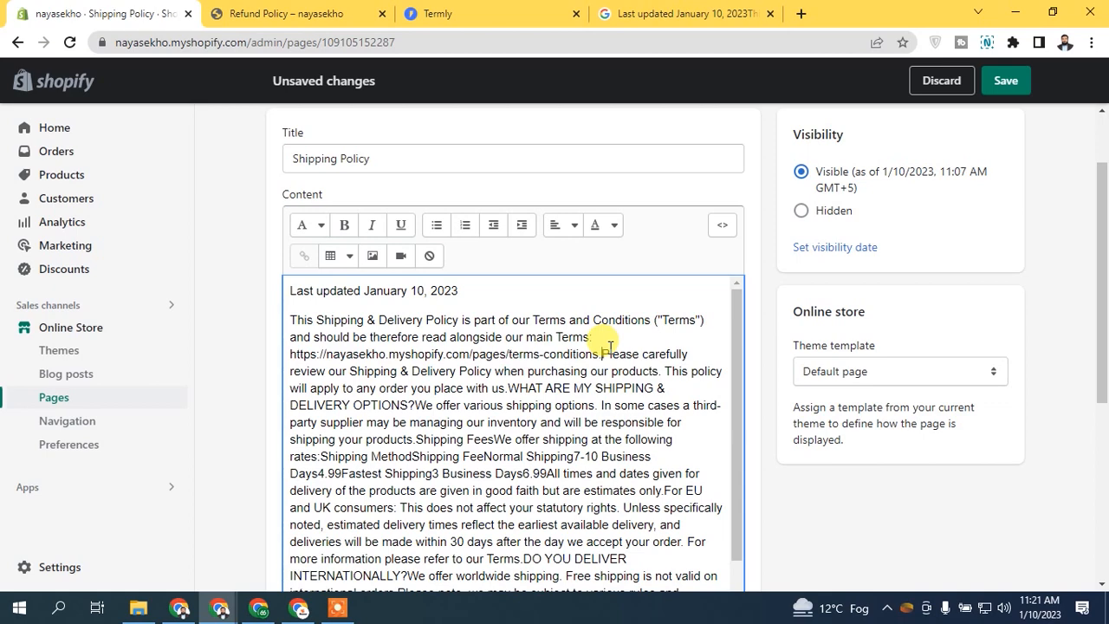
pyautogui.click(610, 348)
pyautogui.press('Return')
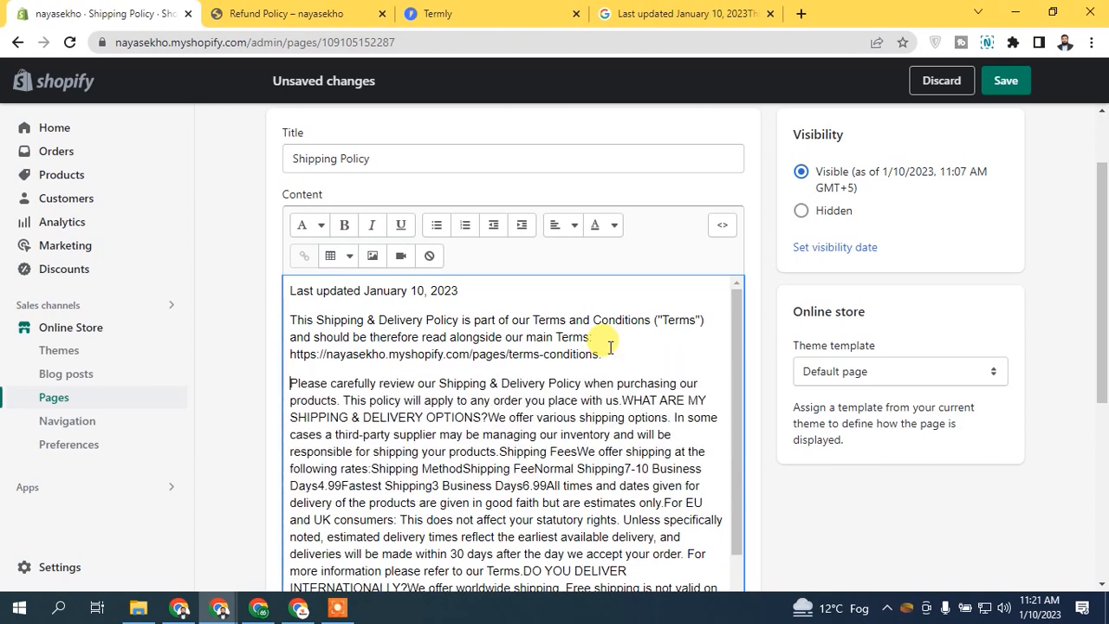
# Step: Close the Google results and Refund Policy tabs, returning to the Shopify editor
pyautogui.click(768, 13)
pyautogui.click(437, 14)
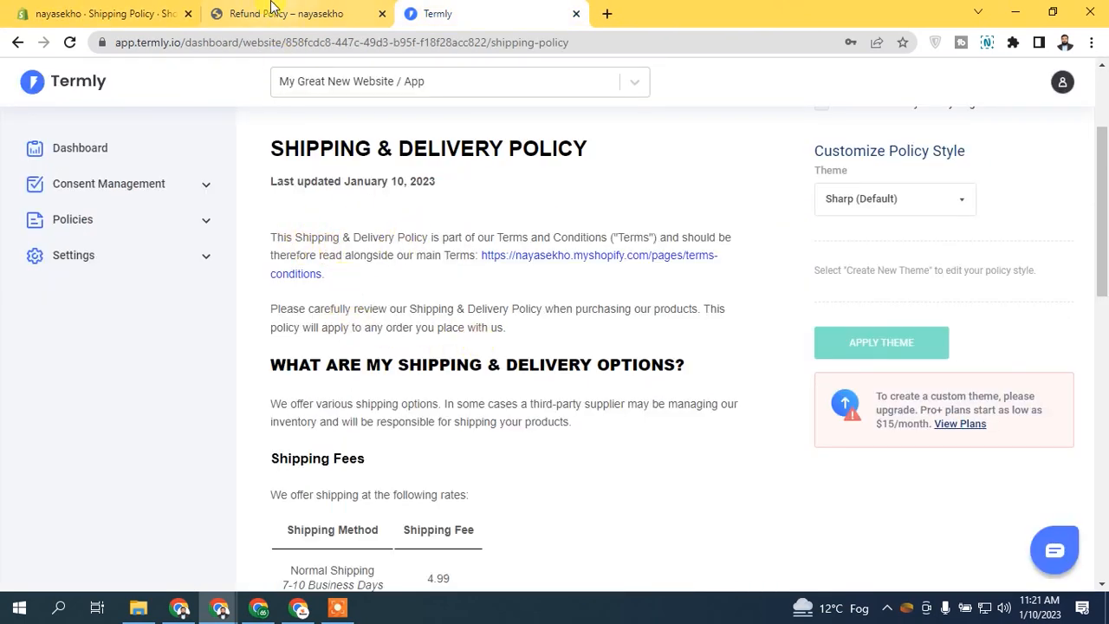
pyautogui.click(167, 8)
pyautogui.click(238, 14)
pyautogui.click(382, 14)
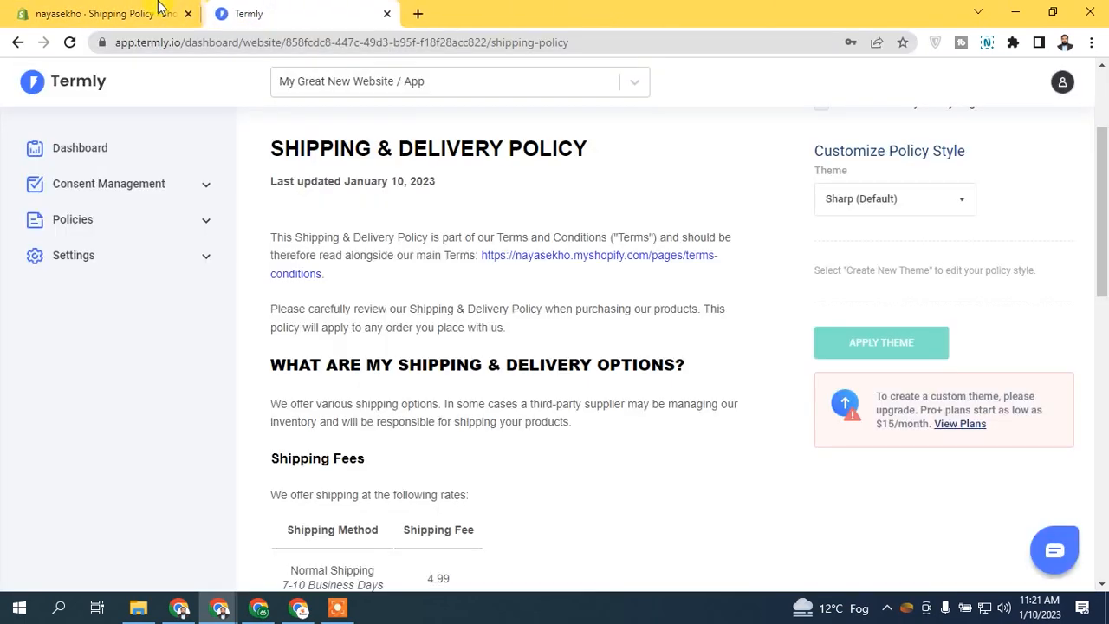
pyautogui.click(159, 8)
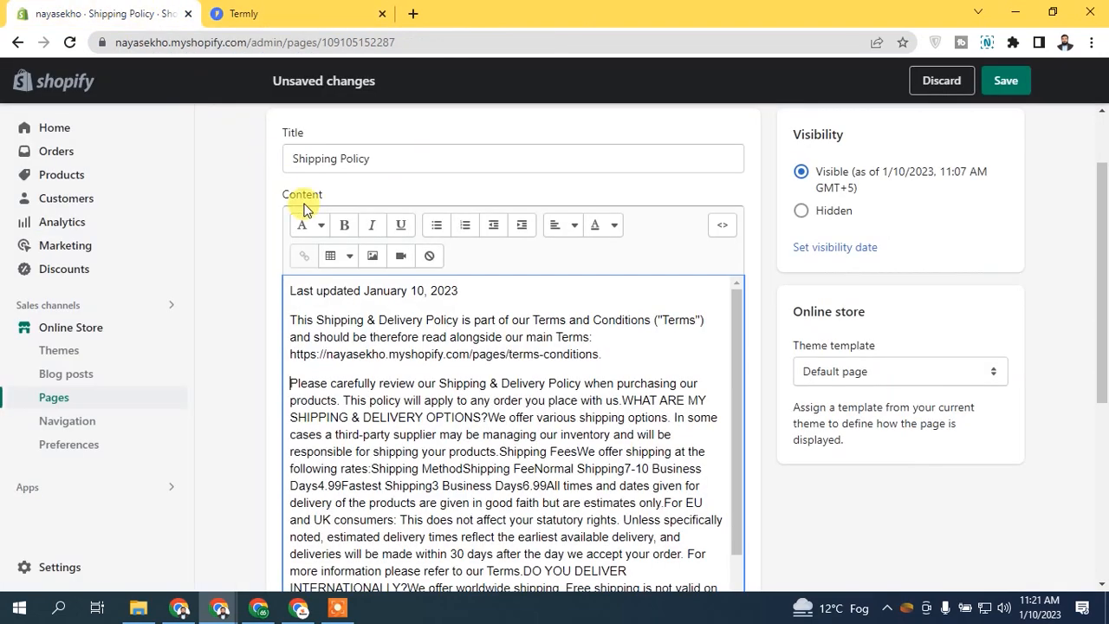
# Step: Put WHAT ARE MY SHIPPING & DELIVERY OPTIONS? on its own paragraph
pyautogui.click(623, 401)
pyautogui.press('Return')
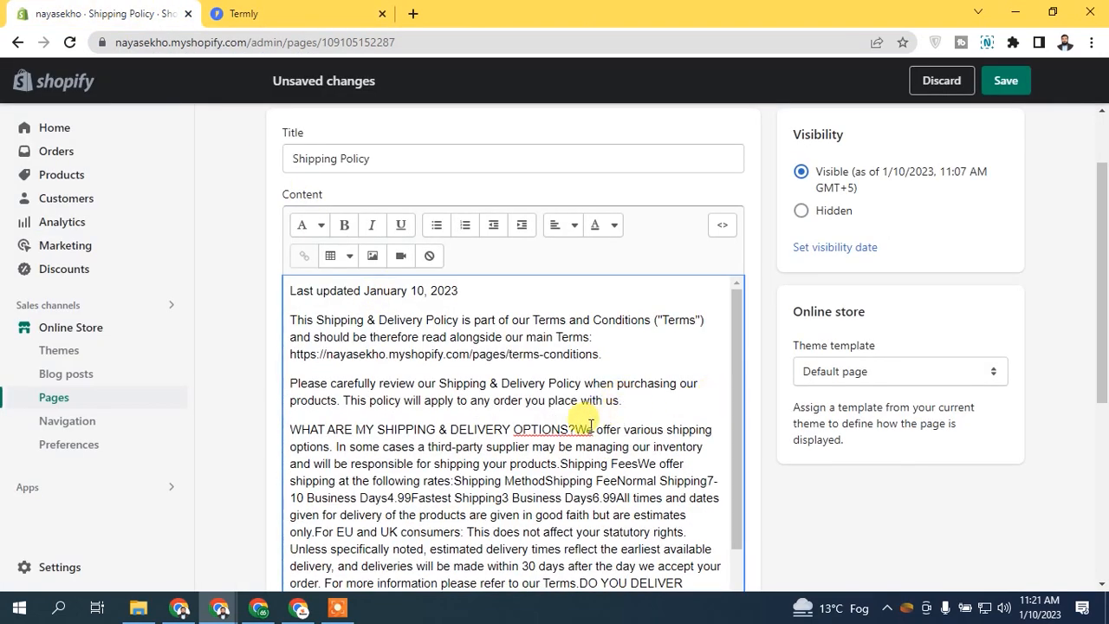
pyautogui.click(575, 429)
pyautogui.press('Return')
# Step: Turn the WHAT ARE MY SHIPPING & DELIVERY OPTIONS? line into a large heading
pyautogui.moveTo(576, 430); pyautogui.dragTo(247, 433)
pyautogui.click(311, 227)
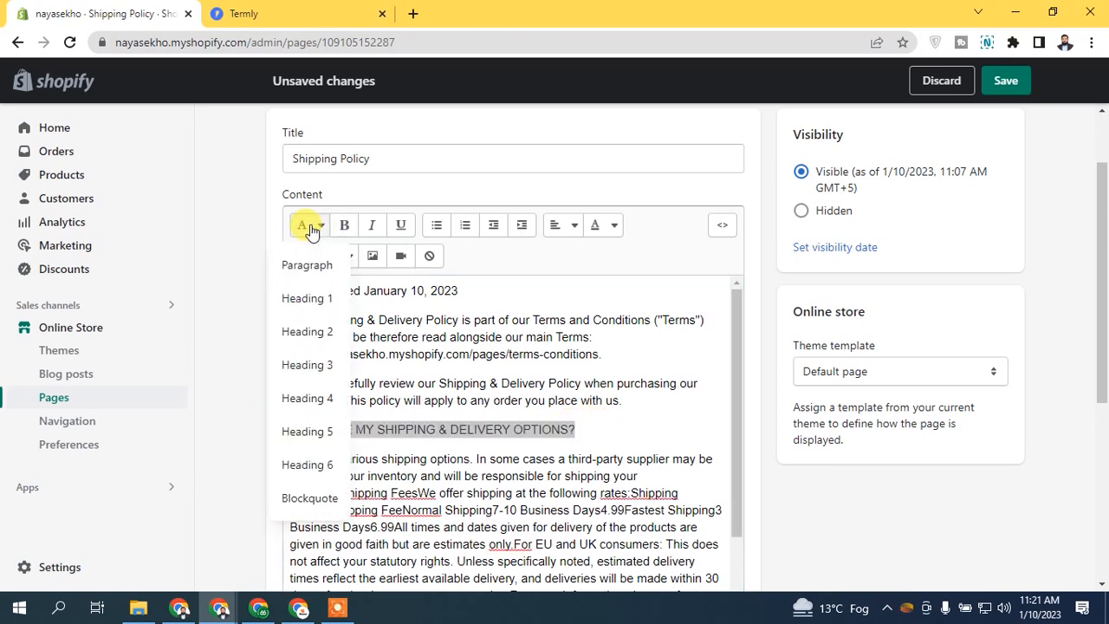
pyautogui.click(306, 331)
pyautogui.scroll(-1, 731, 390)
pyautogui.click(507, 364)
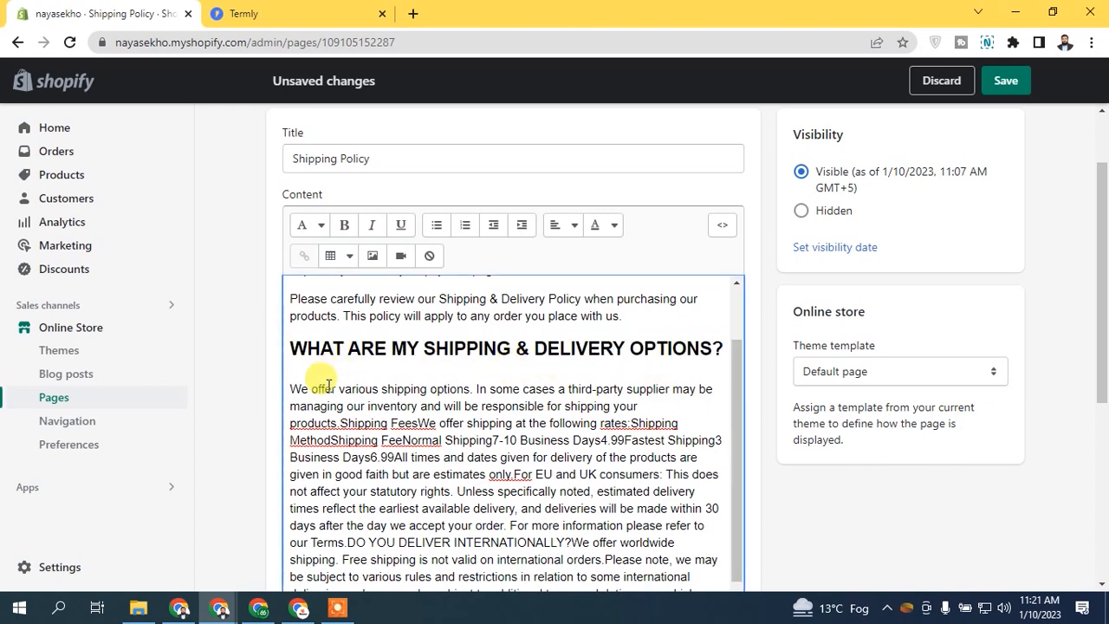
# Step: Start a new paragraph at Shipping Fees, matching the Termly layout
pyautogui.click(347, 13)
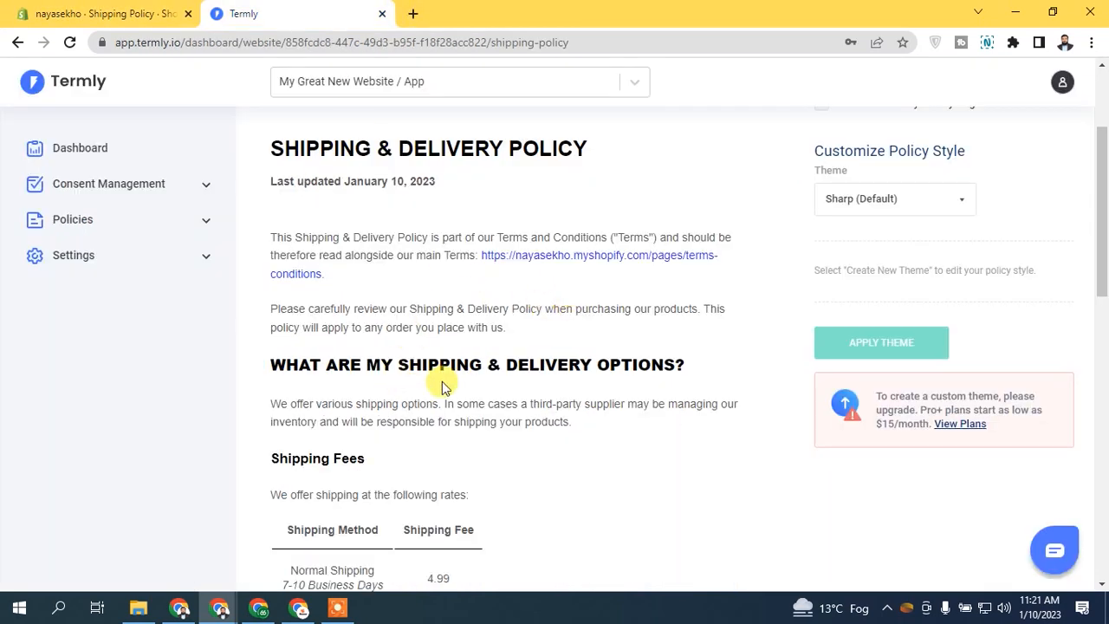
pyautogui.moveTo(428, 422); pyautogui.dragTo(611, 433)
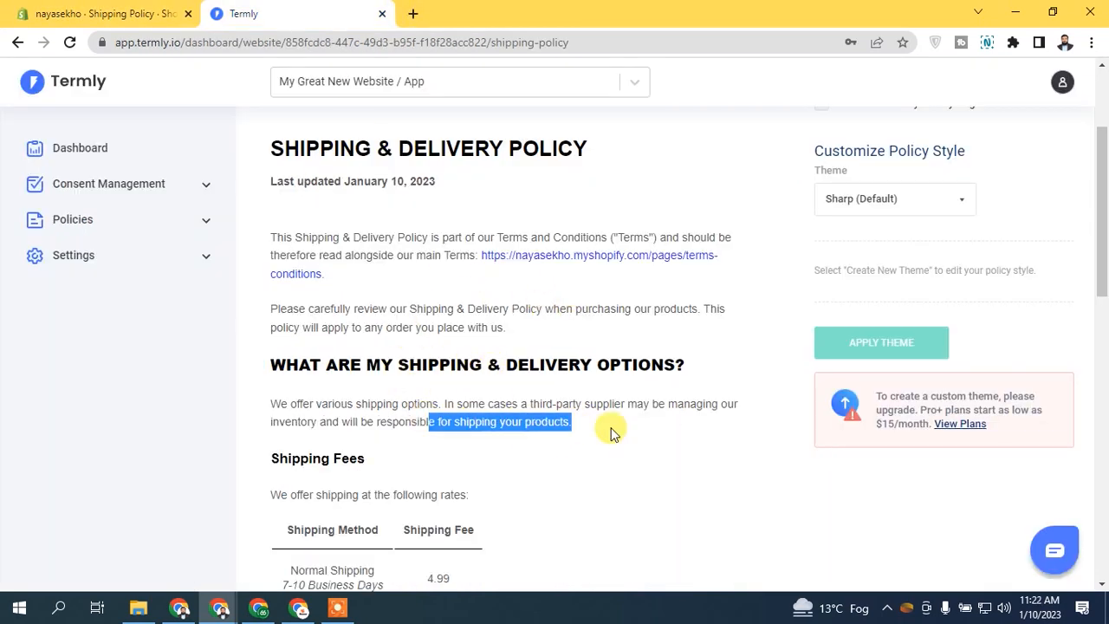
pyautogui.click(100, 13)
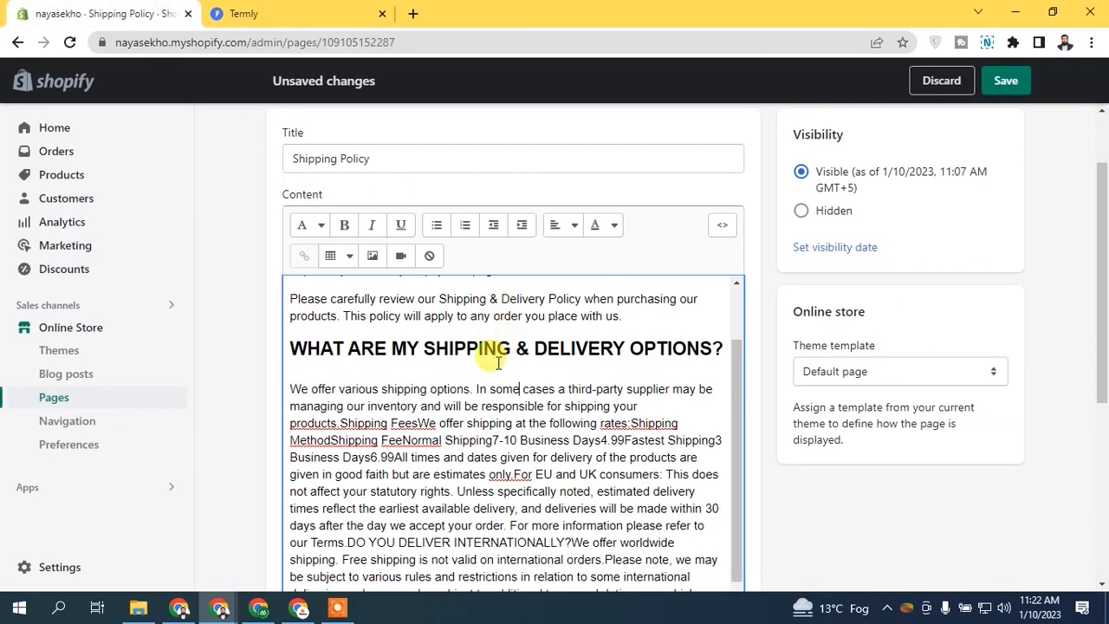
pyautogui.click(338, 423)
pyautogui.press('Return')
# Step: Isolate the Shipping Fees: line and format it as Heading 3
pyautogui.click(295, 14)
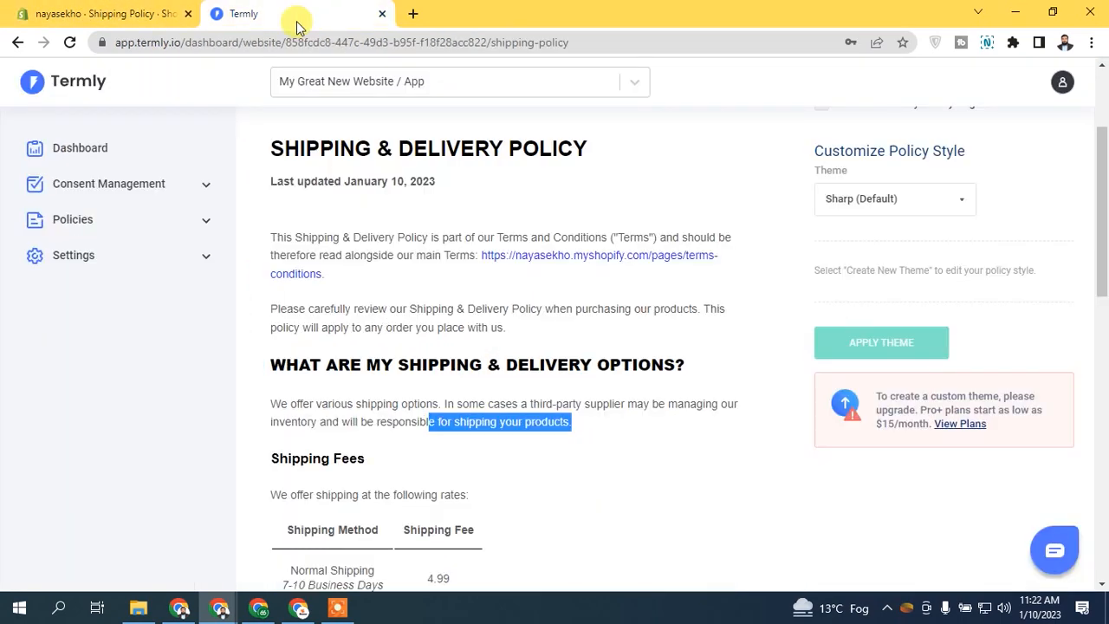
pyautogui.scroll(-3, 1098, 286)
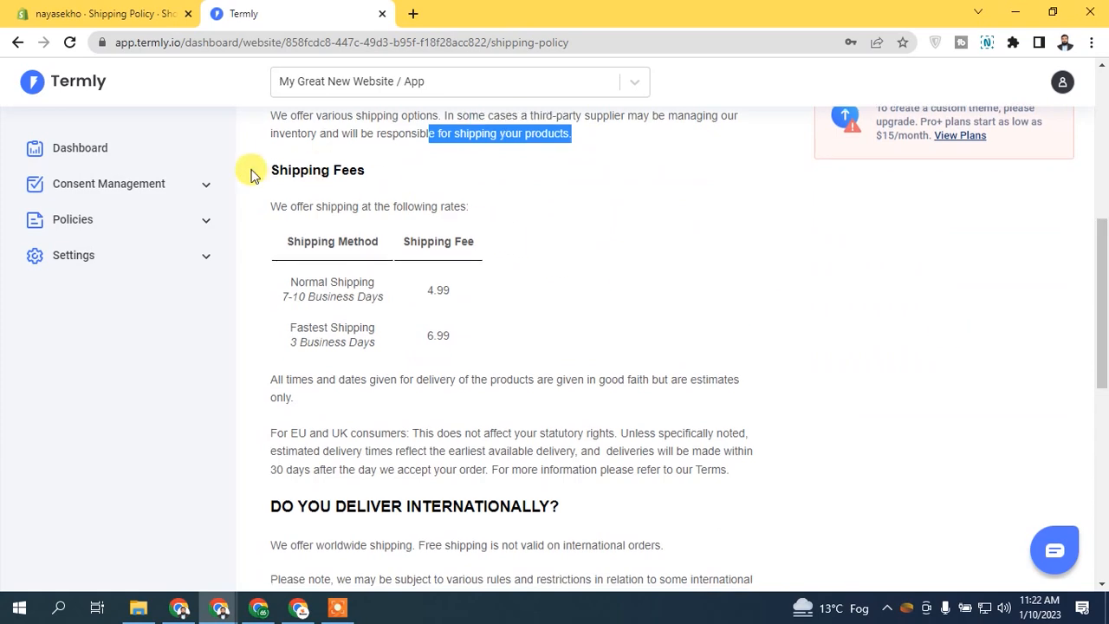
pyautogui.click(50, 13)
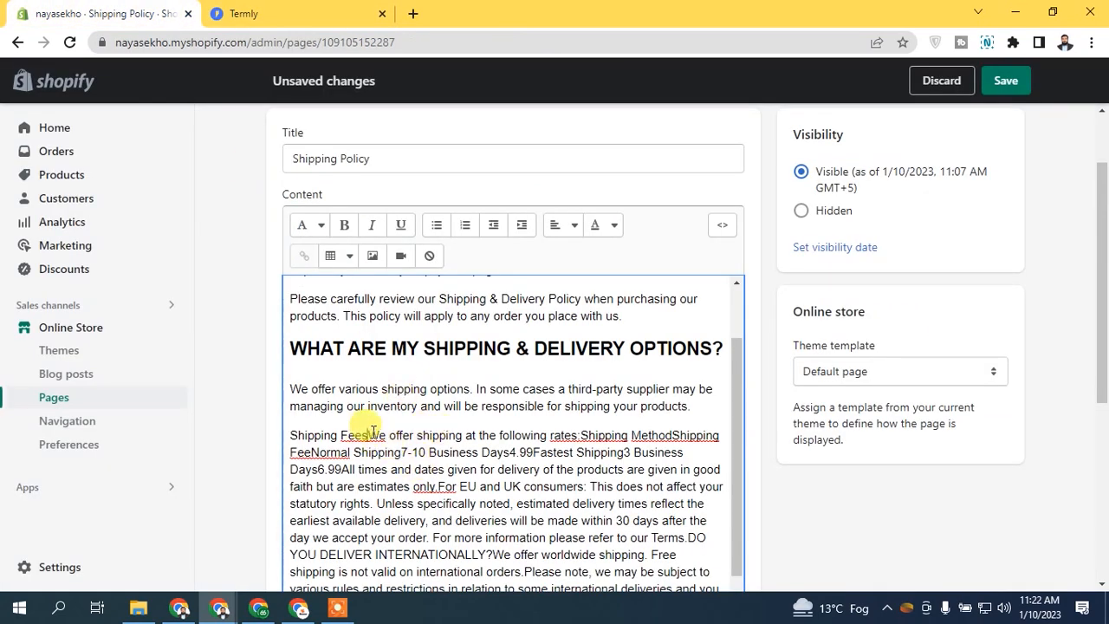
pyautogui.click(372, 435)
pyautogui.press('Return')
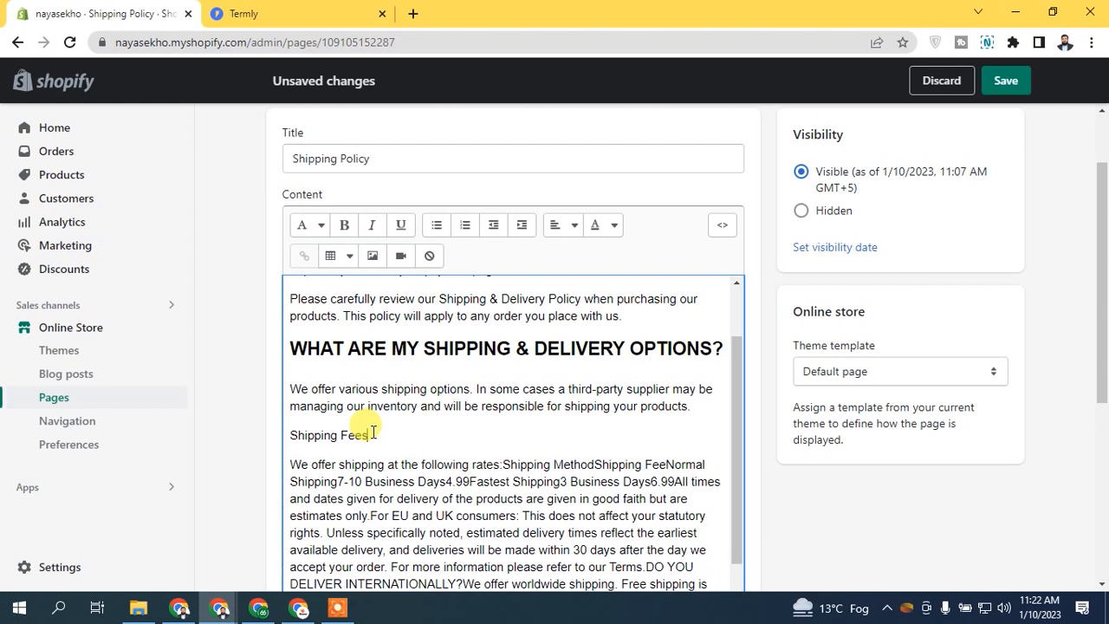
pyautogui.moveTo(373, 435); pyautogui.dragTo(247, 420)
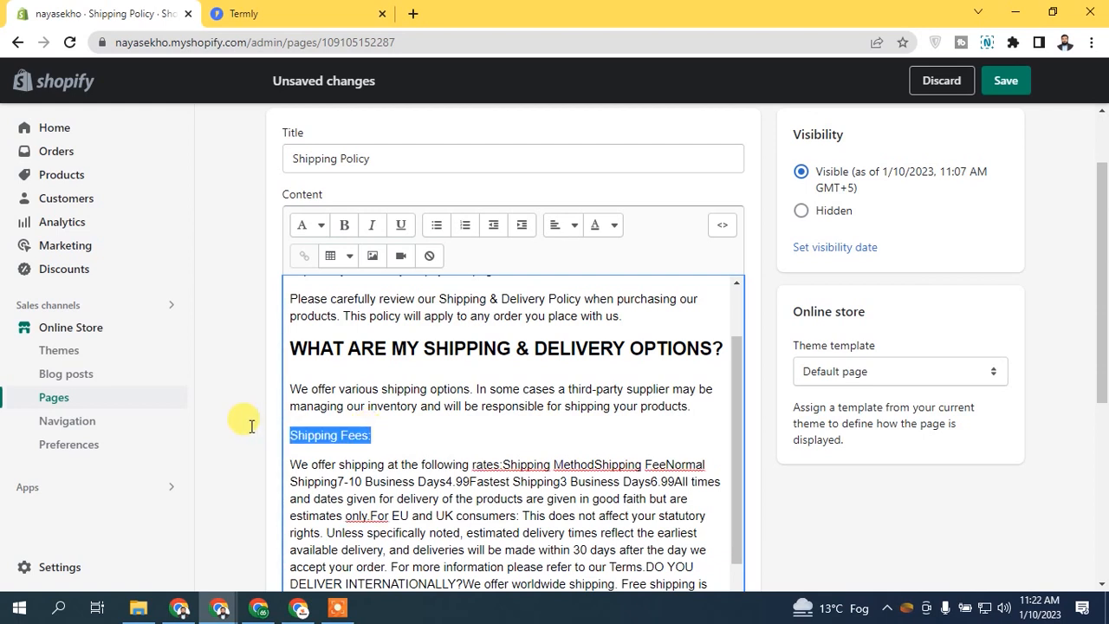
pyautogui.click(308, 224)
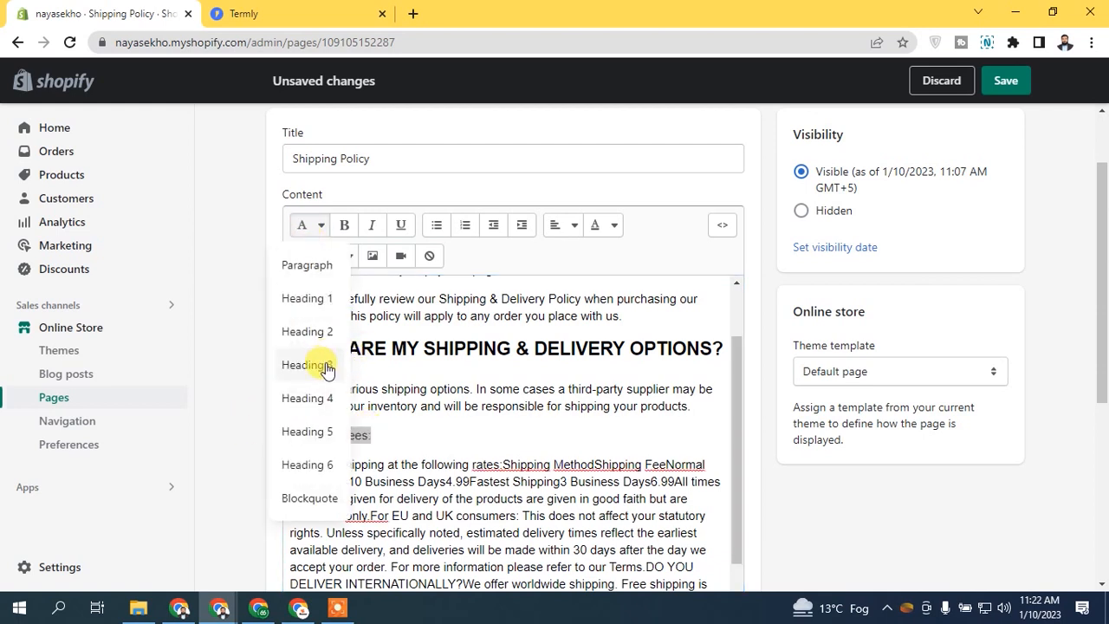
pyautogui.click(325, 365)
# Step: Split the text after rates: and add a blank line for the rates table
pyautogui.click(243, 13)
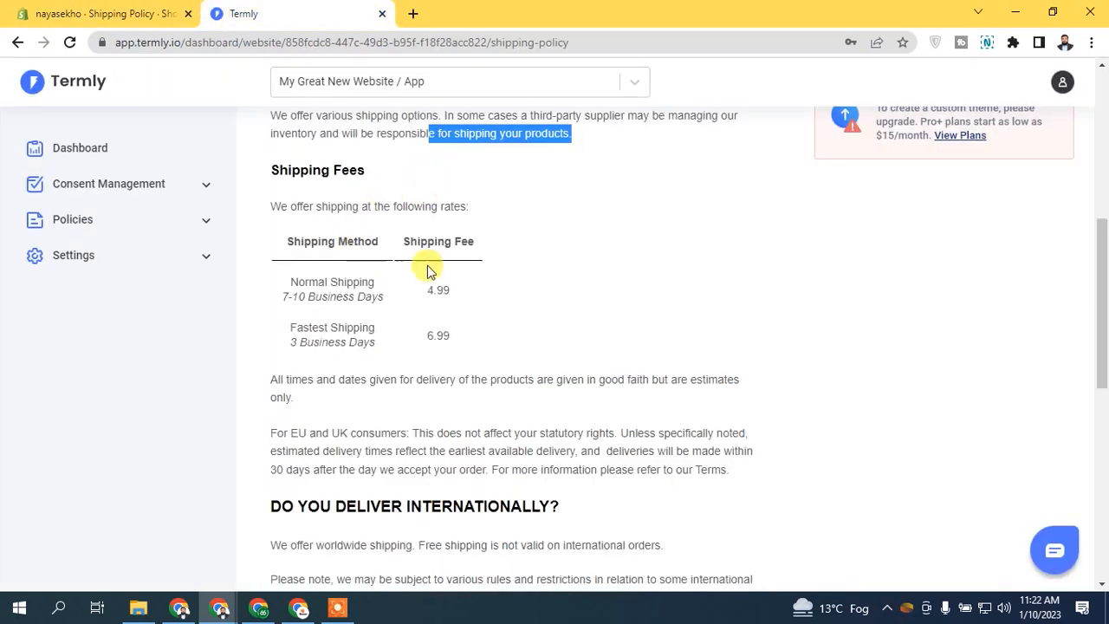
pyautogui.click(96, 9)
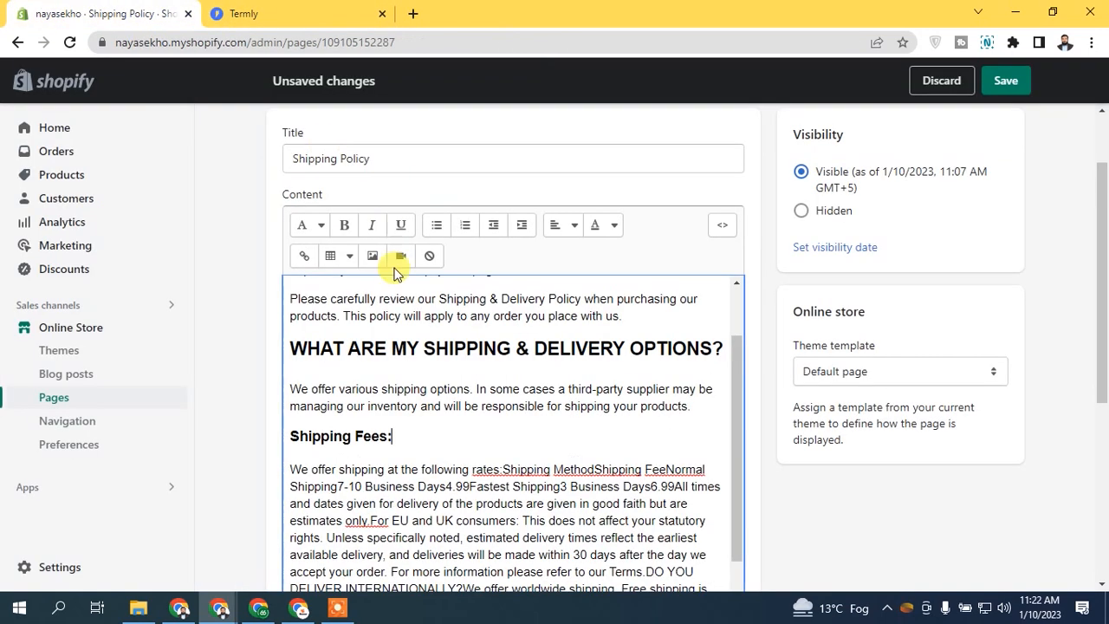
pyautogui.click(501, 470)
pyautogui.press('Return')
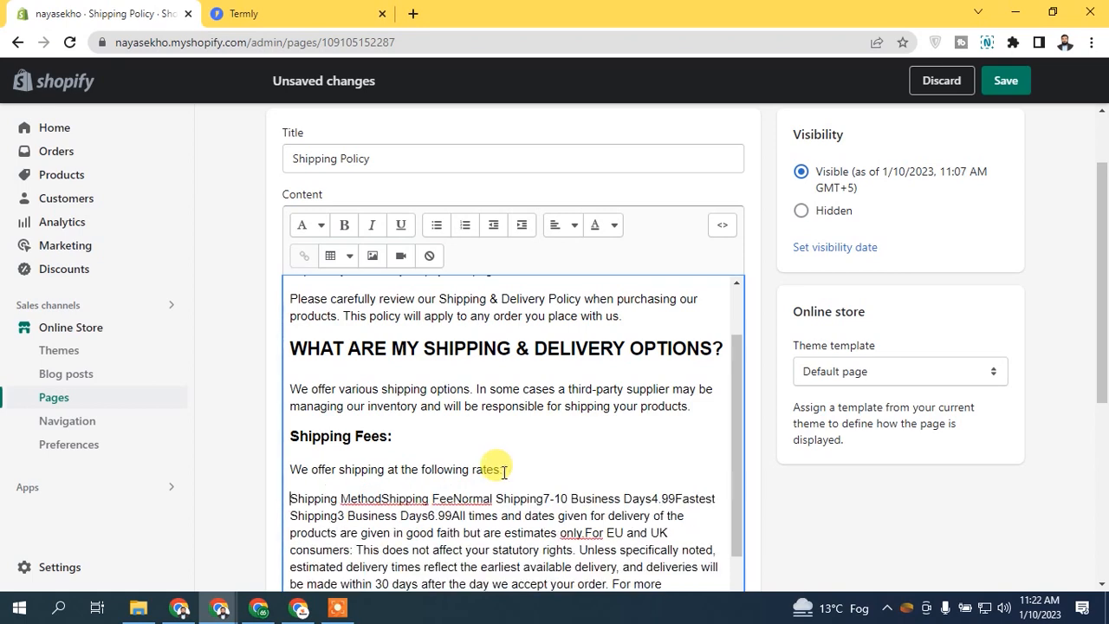
pyautogui.press('Return')
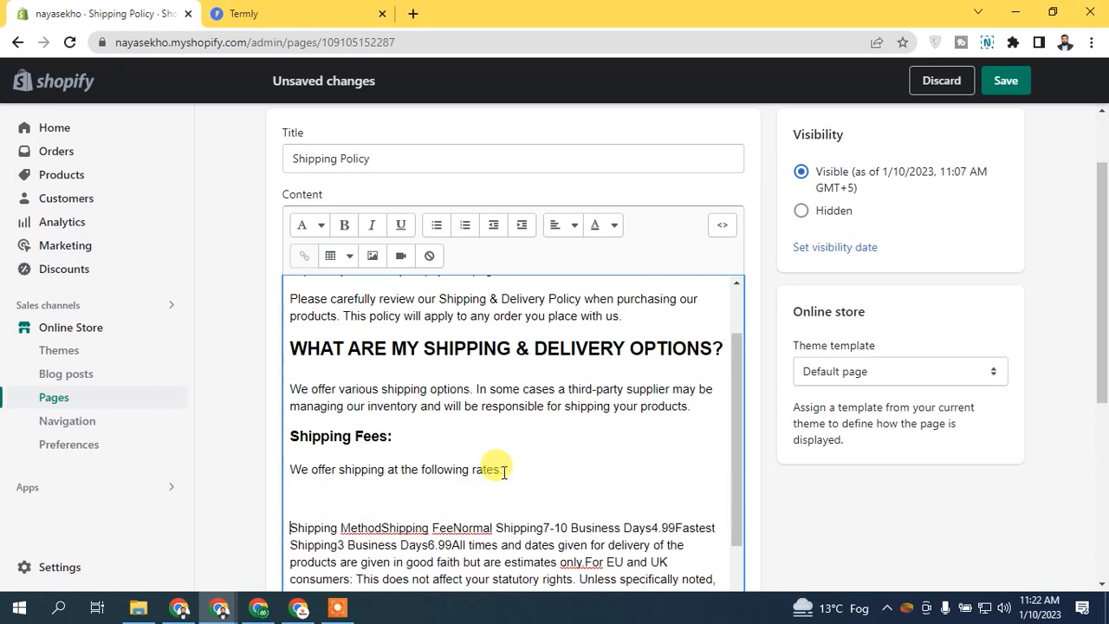
pyautogui.click(334, 470)
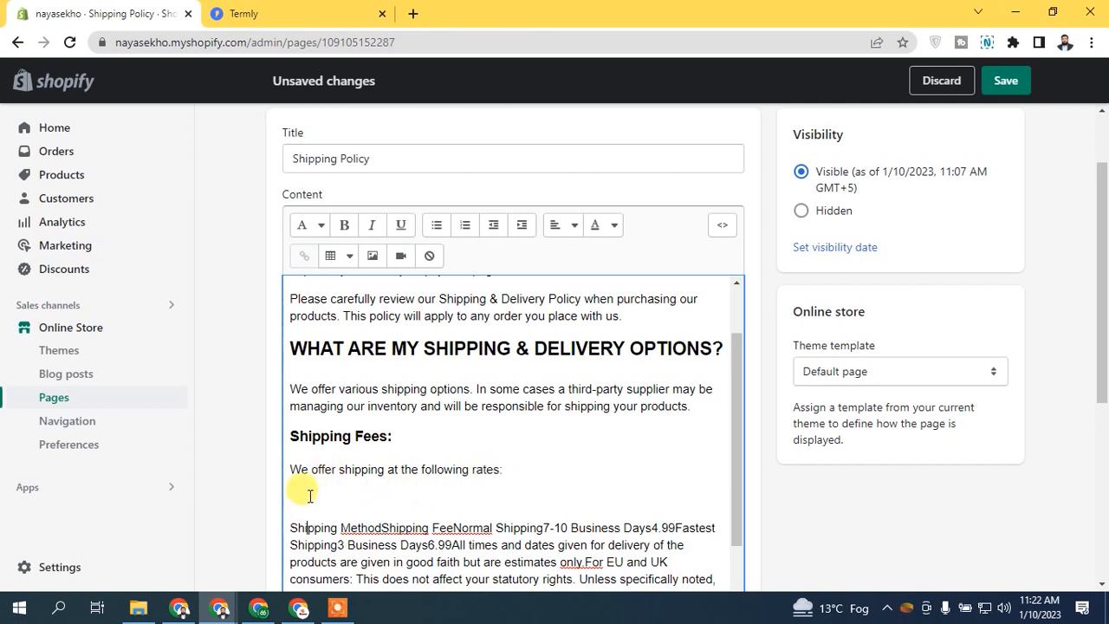
# Step: Insert a two-column table for the shipping rates below the rates sentence
pyautogui.click(347, 256)
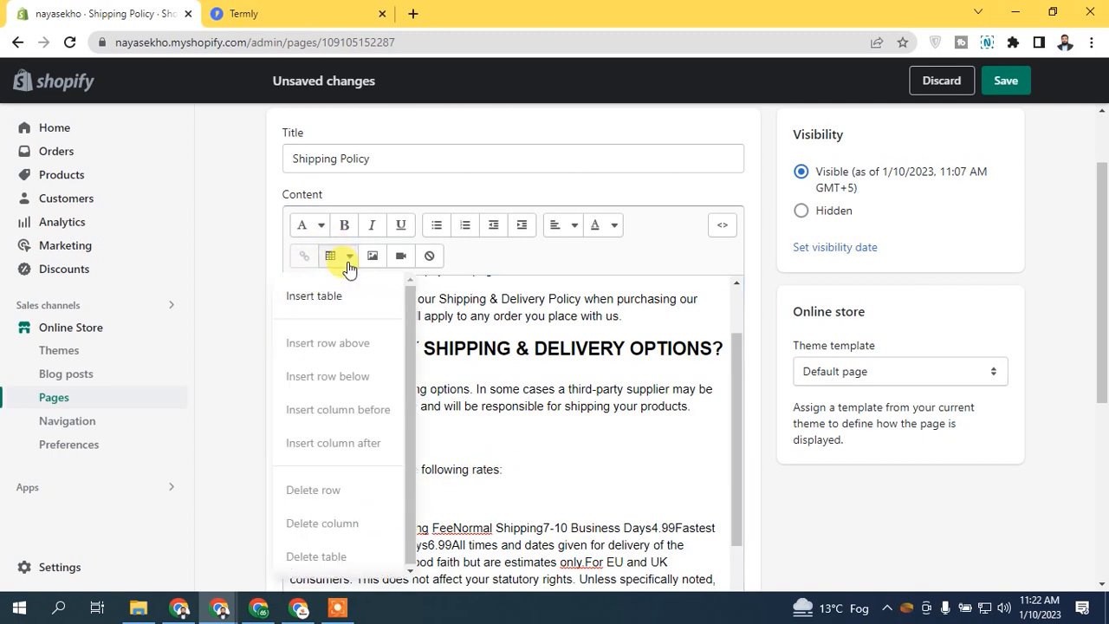
pyautogui.click(328, 298)
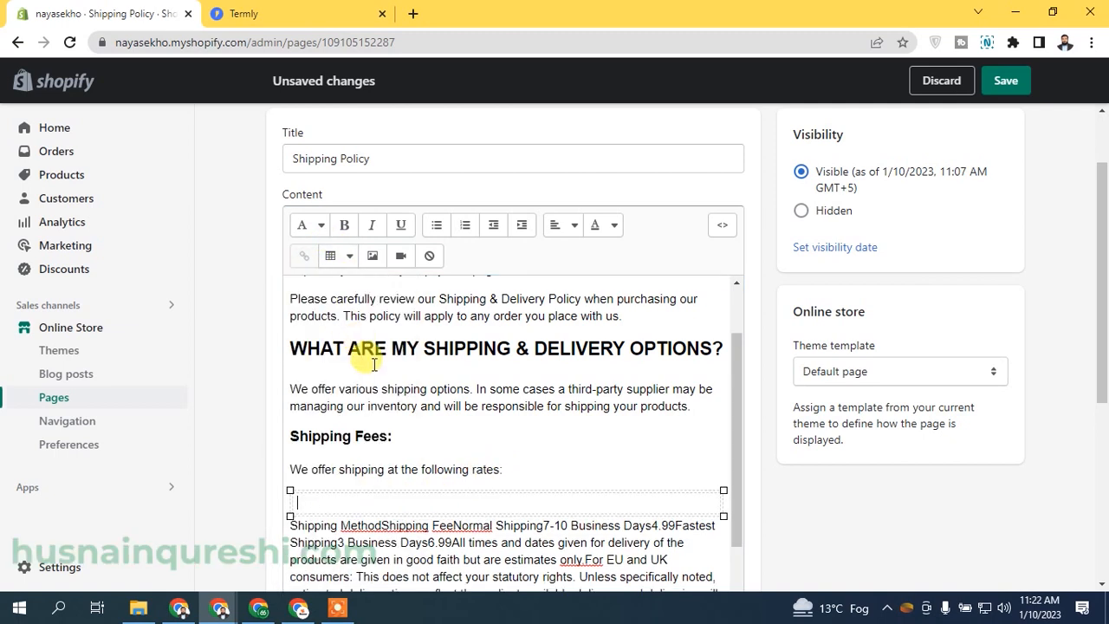
pyautogui.rightClick(370, 496)
pyautogui.click(317, 497)
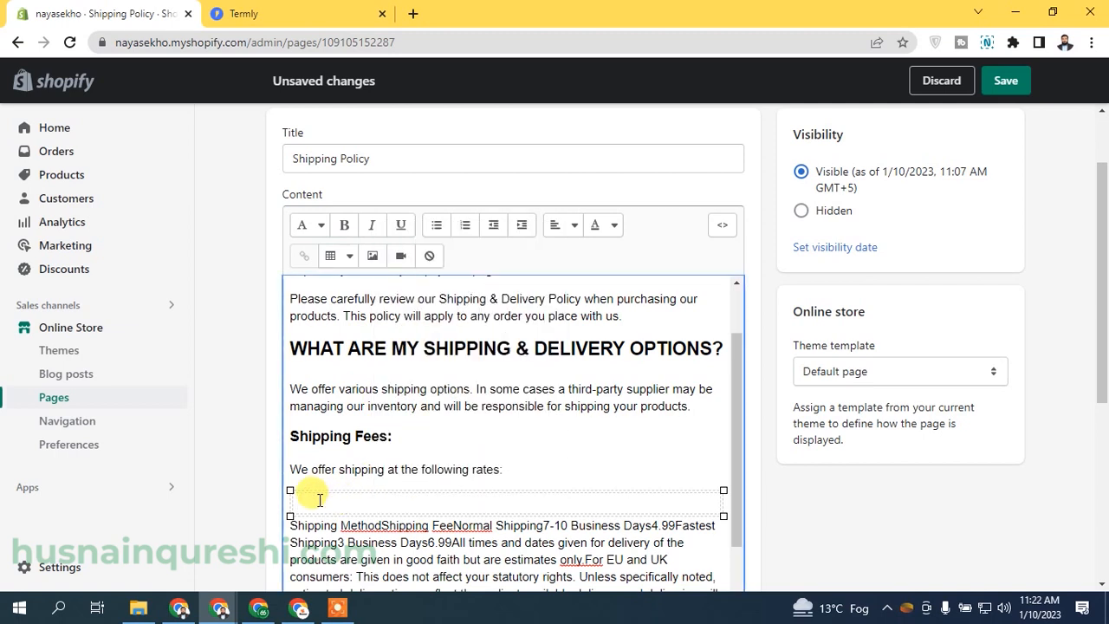
pyautogui.click(342, 259)
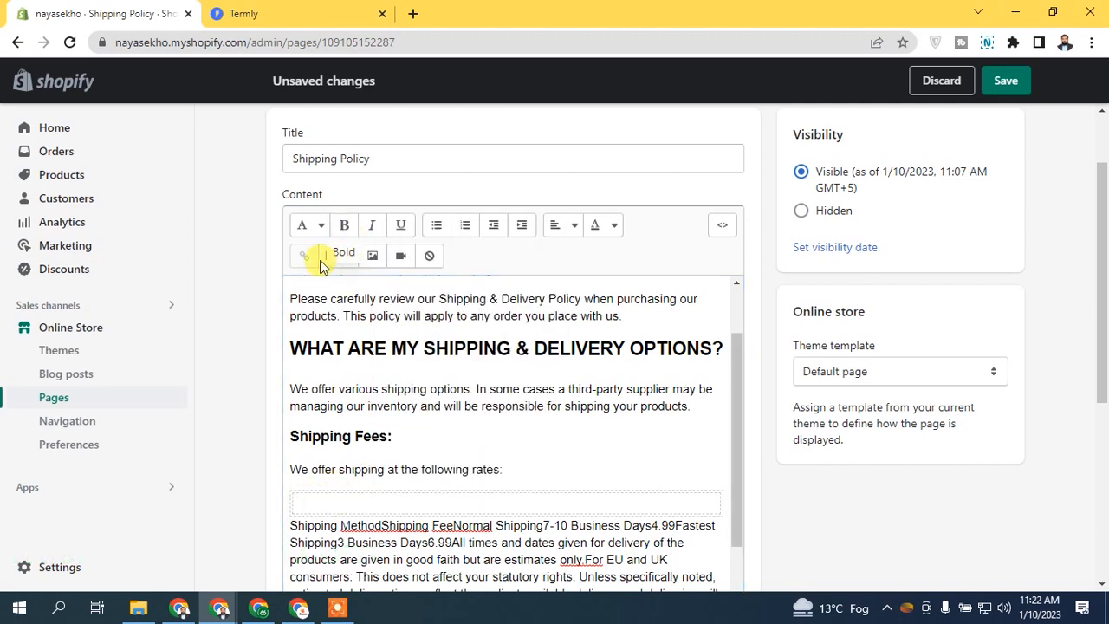
pyautogui.click(330, 257)
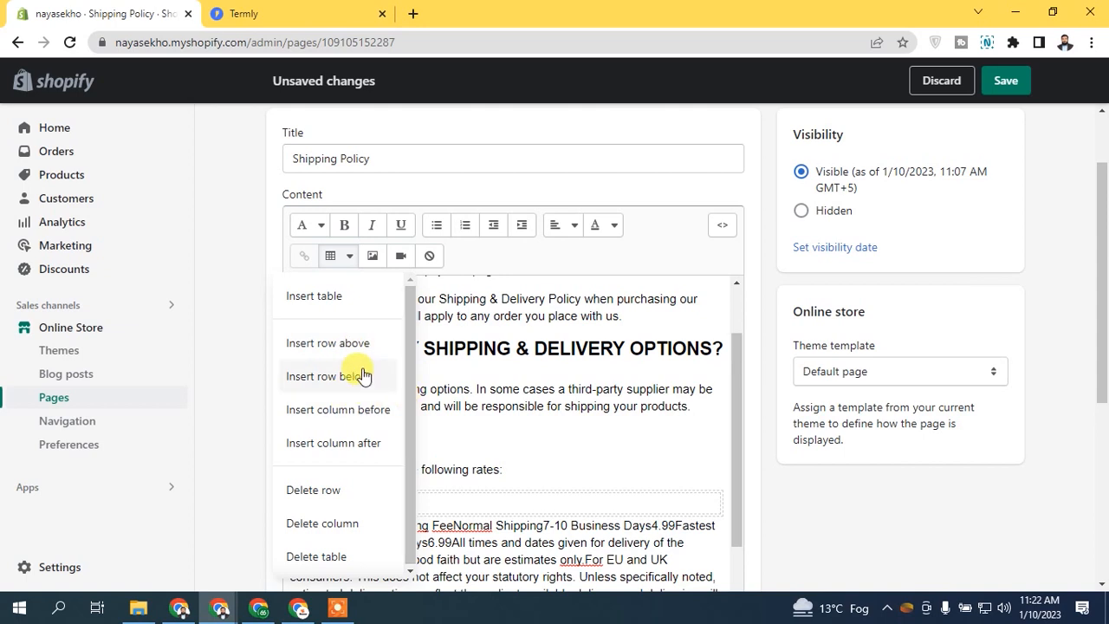
pyautogui.click(357, 444)
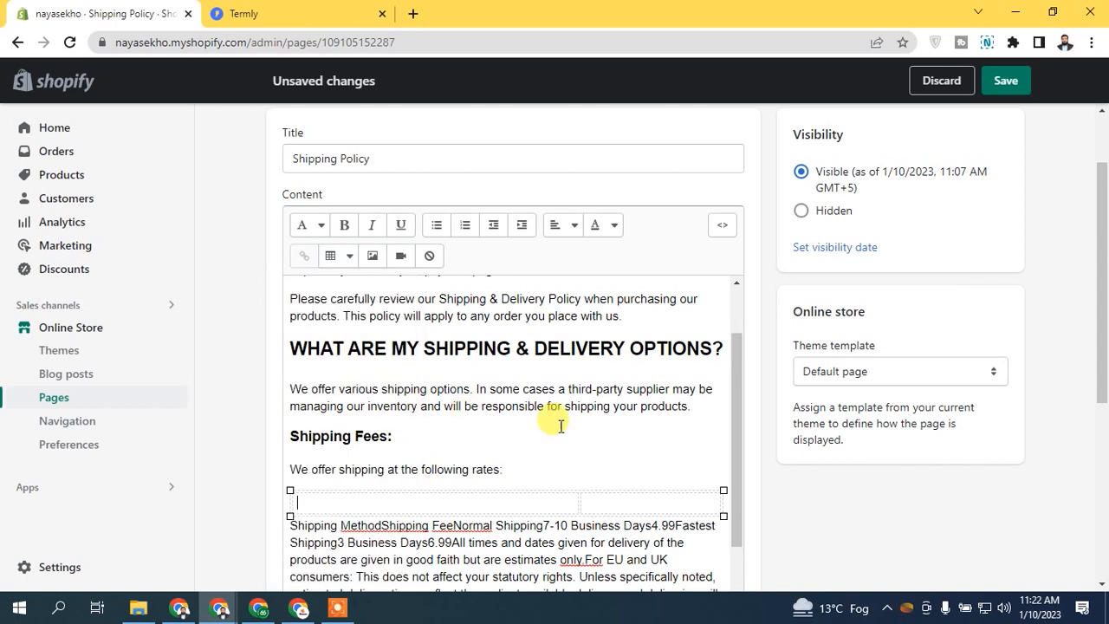
pyautogui.click(457, 504)
pyautogui.click(610, 505)
pyautogui.click(539, 500)
pyautogui.moveTo(579, 503); pyautogui.dragTo(517, 505)
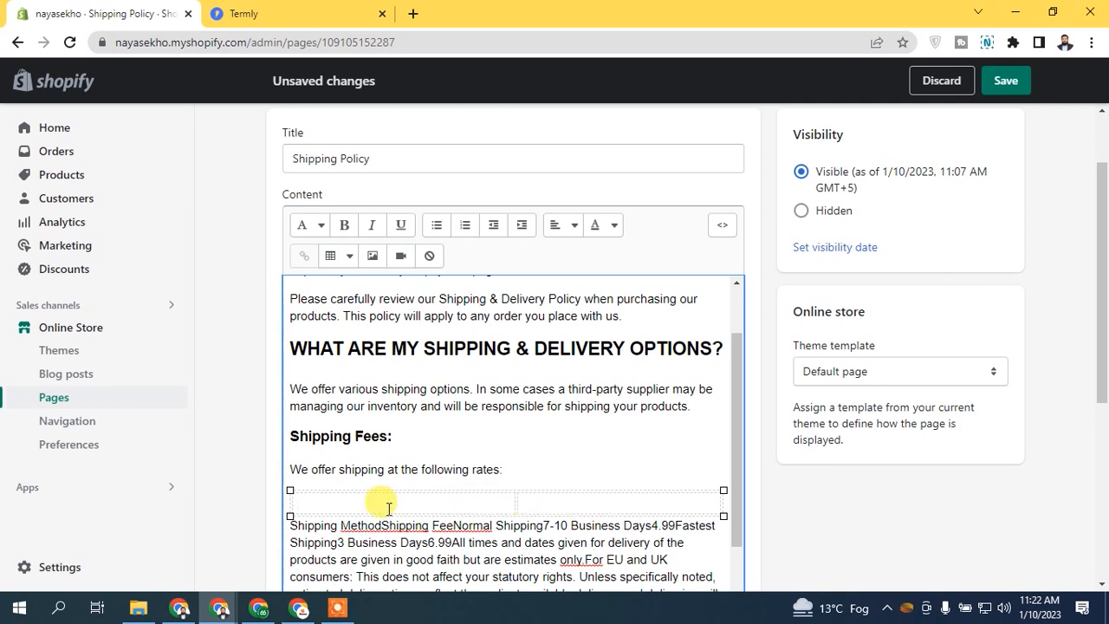
# Step: Label the table headers Shipping Method and Shipping Fee, matching Termly's table
pyautogui.click(279, 13)
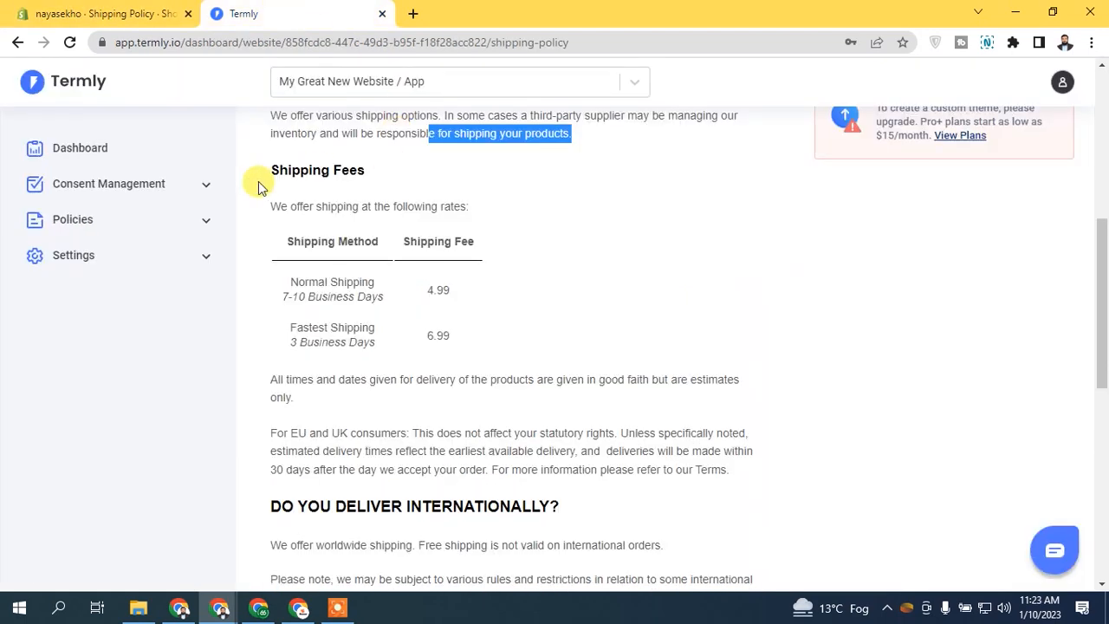
pyautogui.click(104, 13)
pyautogui.write('Shipping Method')
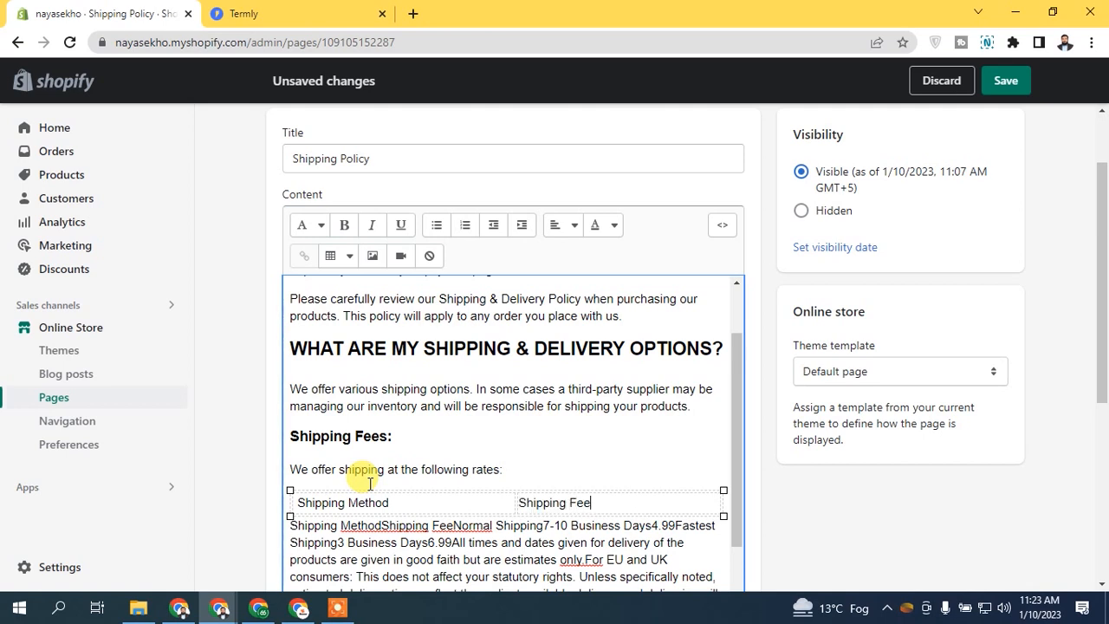
pyautogui.click(285, 12)
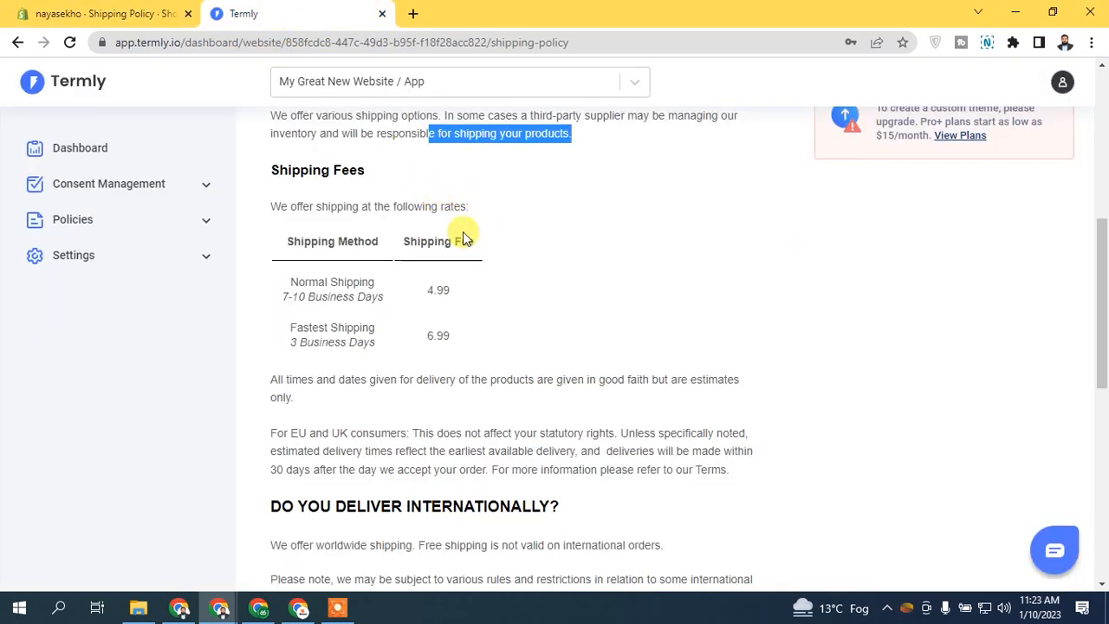
# Step: Add an empty row below the rates table's header row
pyautogui.click(99, 13)
pyautogui.scroll(-2, 730, 433)
pyautogui.moveTo(733, 446); pyautogui.dragTo(733, 468)
pyautogui.rightClick(618, 403)
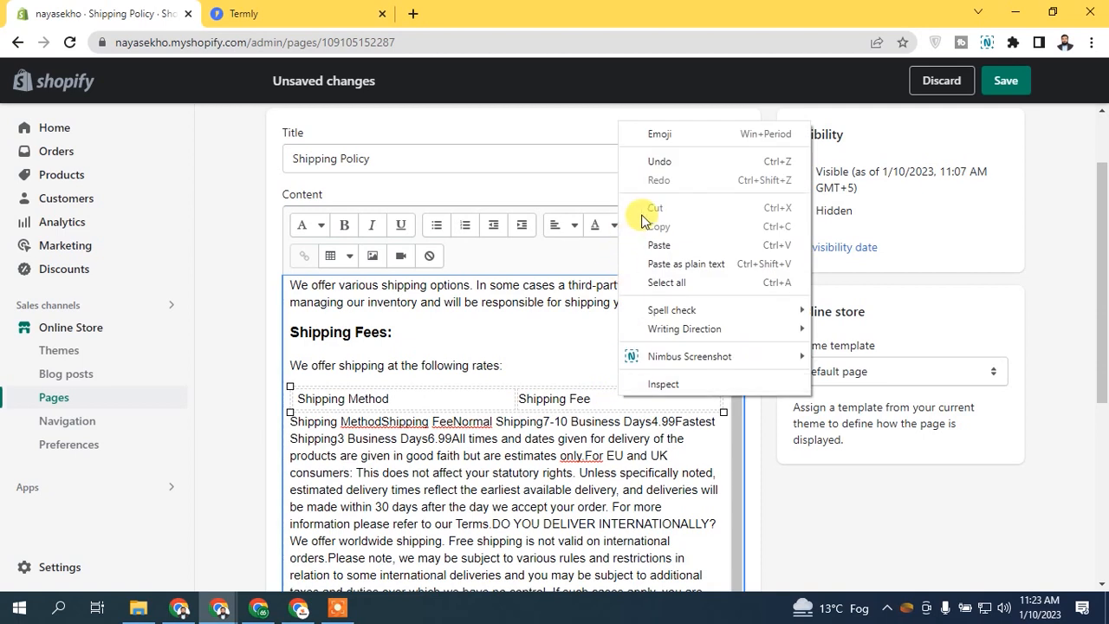
pyautogui.click(585, 397)
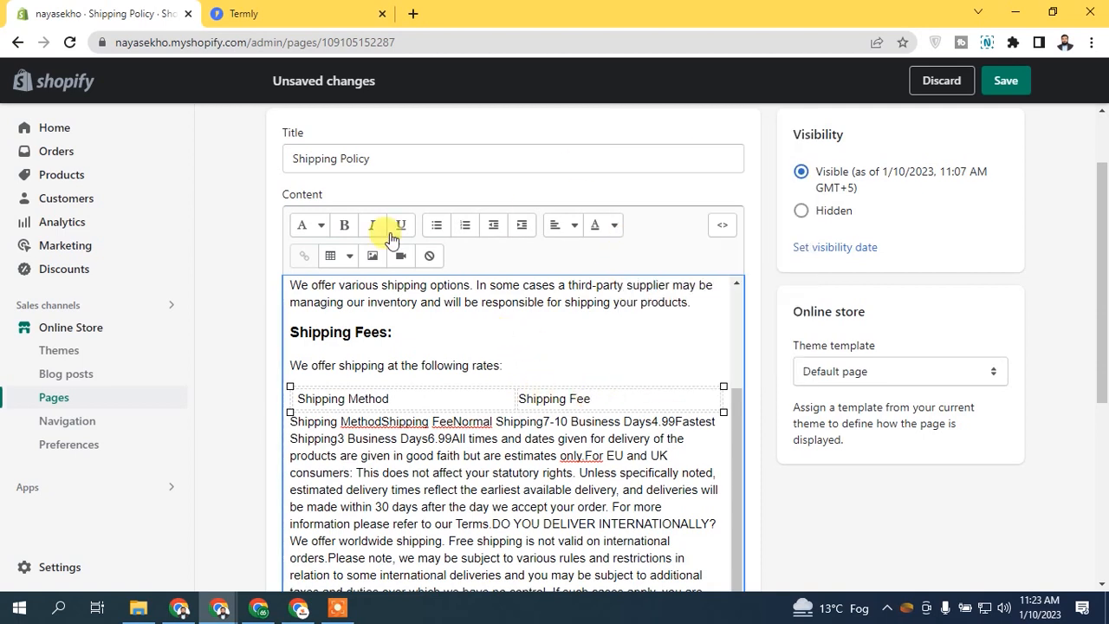
pyautogui.click(343, 259)
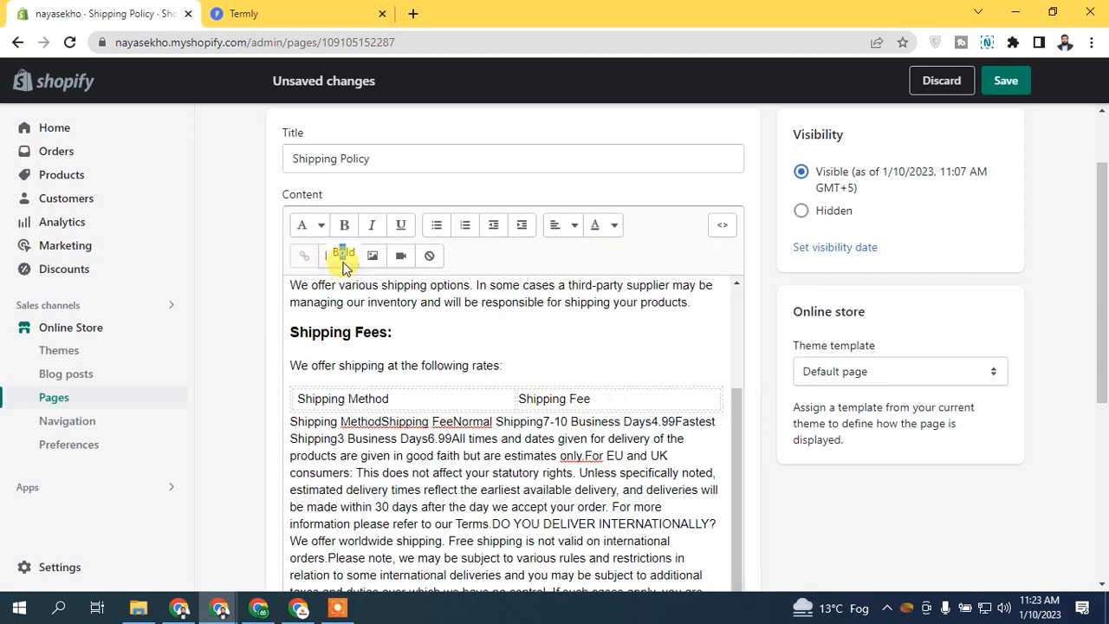
pyautogui.click(331, 258)
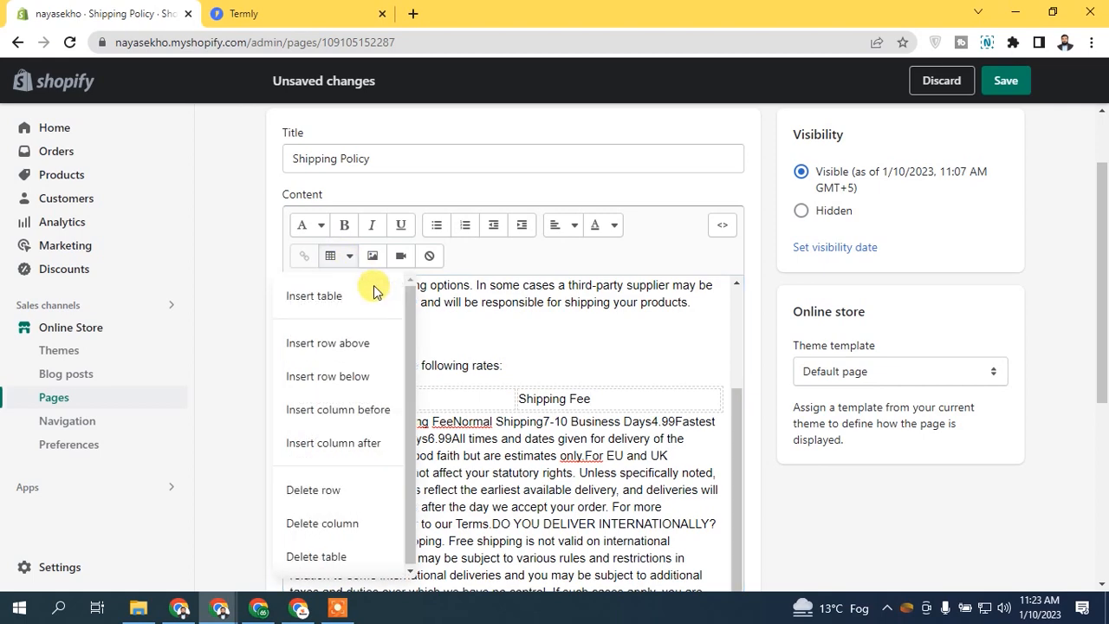
pyautogui.click(326, 376)
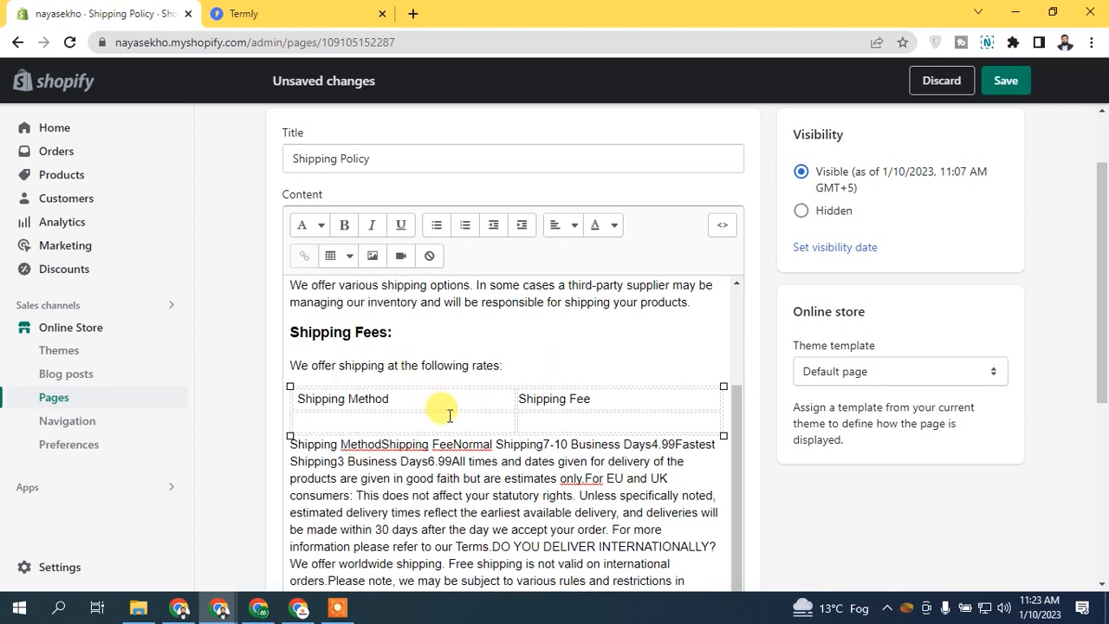
# Step: Move Normal Shipping 7-10 Business Days from the paragraph into the new row's first cell
pyautogui.click(288, 9)
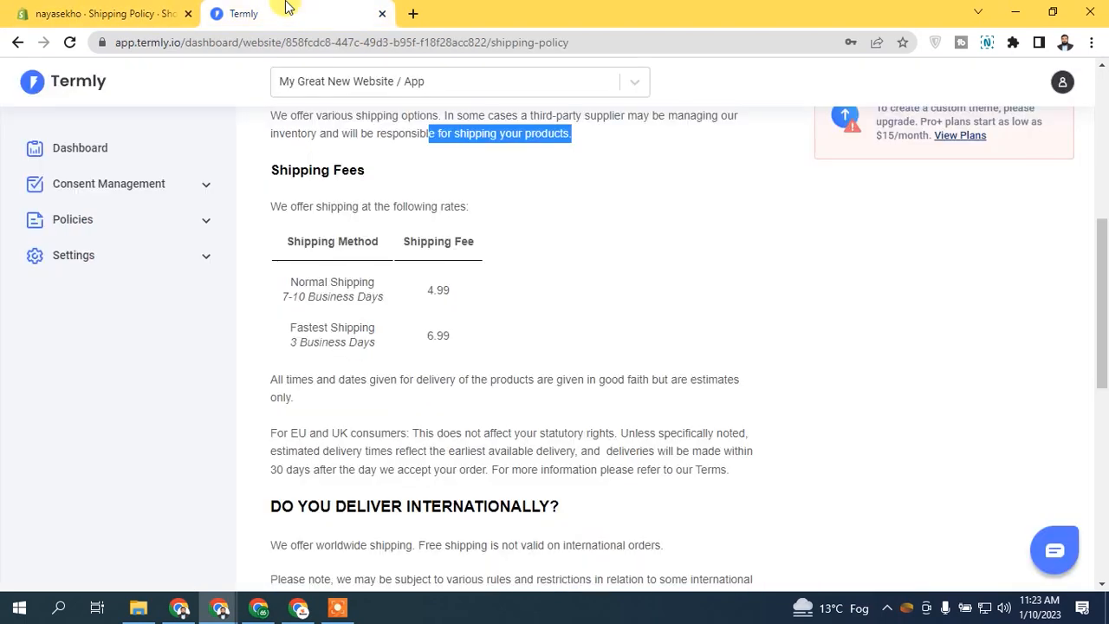
pyautogui.click(128, 7)
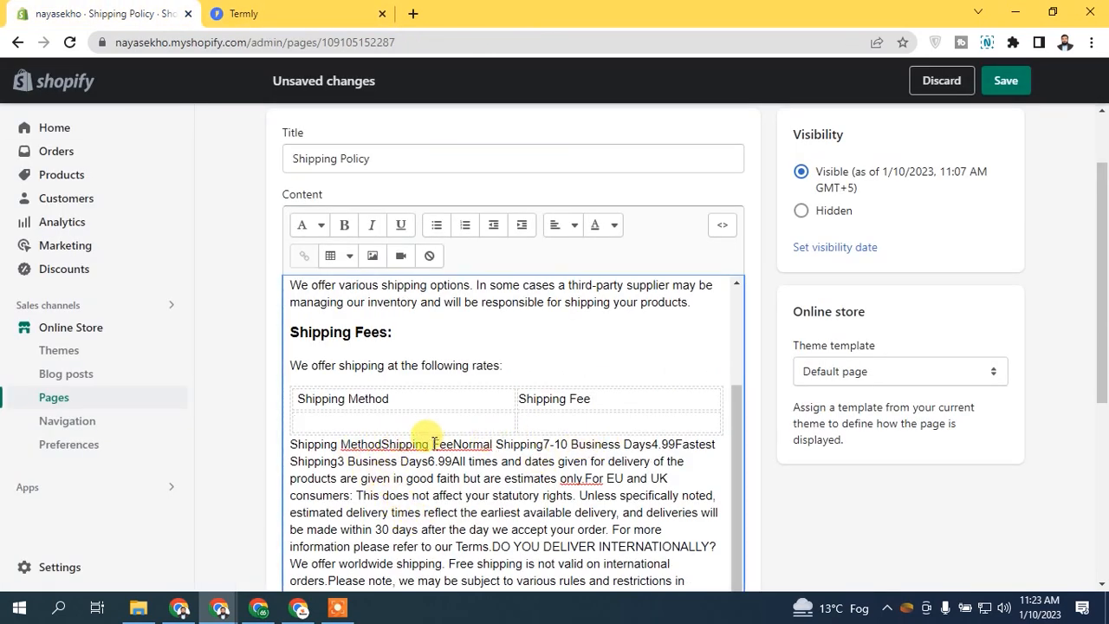
pyautogui.moveTo(453, 443); pyautogui.dragTo(653, 447)
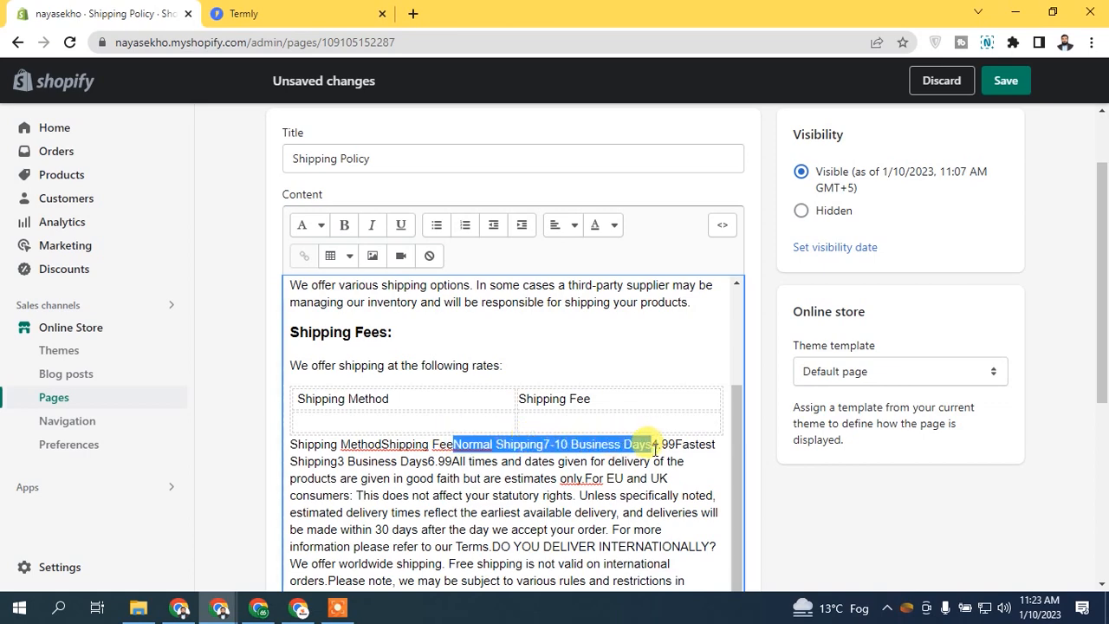
pyautogui.hotkey('ctrl', 'x')
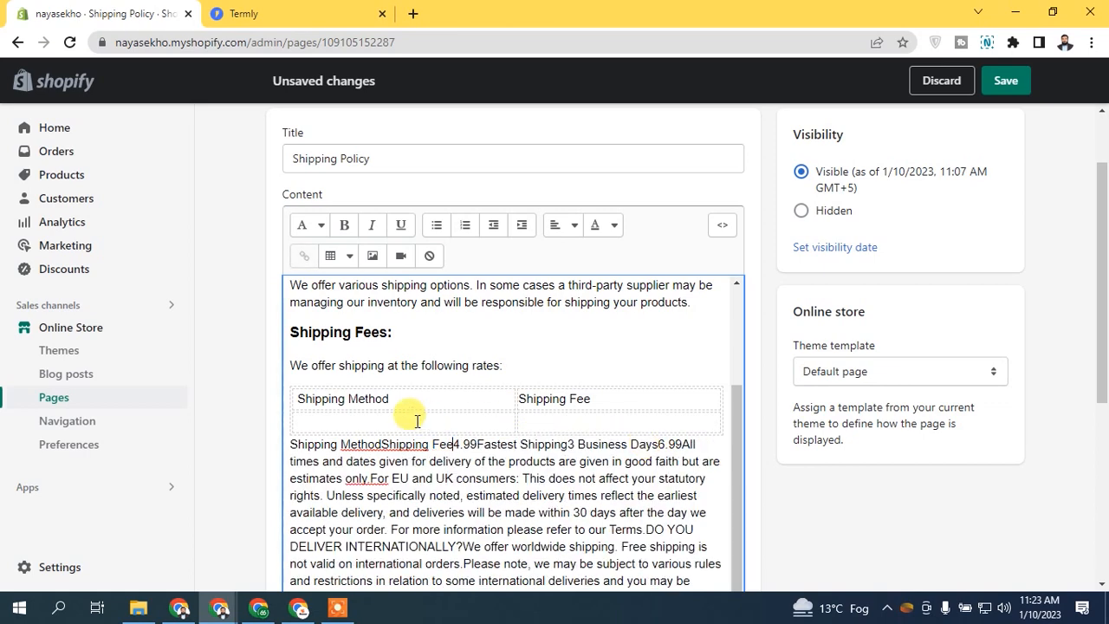
pyautogui.click(375, 425)
pyautogui.hotkey('ctrl', 'v')
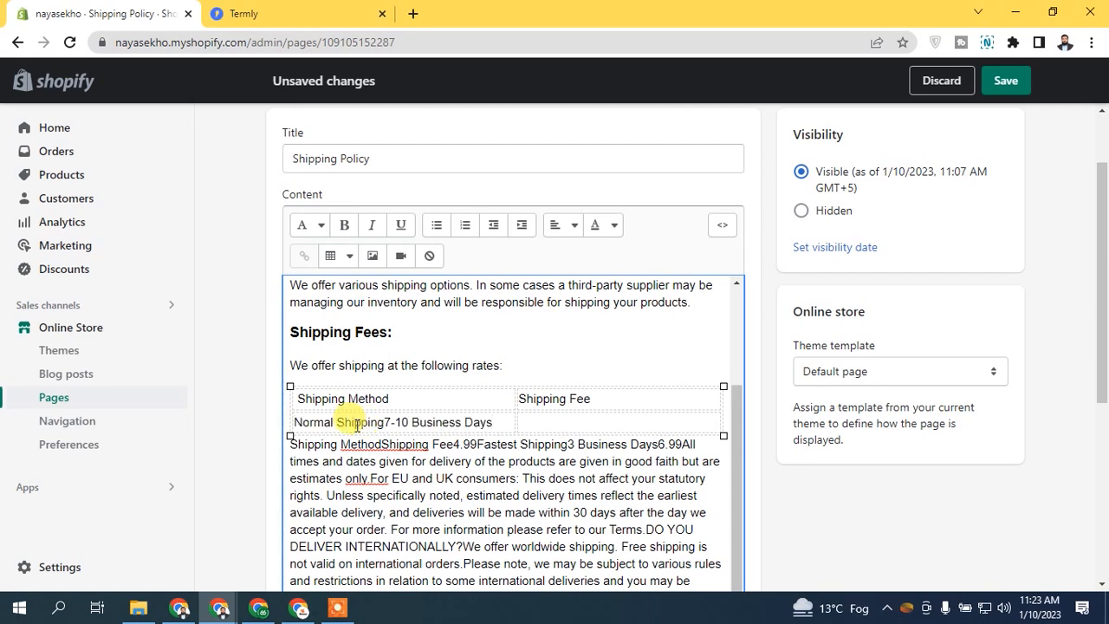
pyautogui.click(387, 422)
pyautogui.click(557, 421)
# Step: Add a row below and move Fastest Shipping 3 Business Days into it
pyautogui.moveTo(478, 443); pyautogui.dragTo(659, 441)
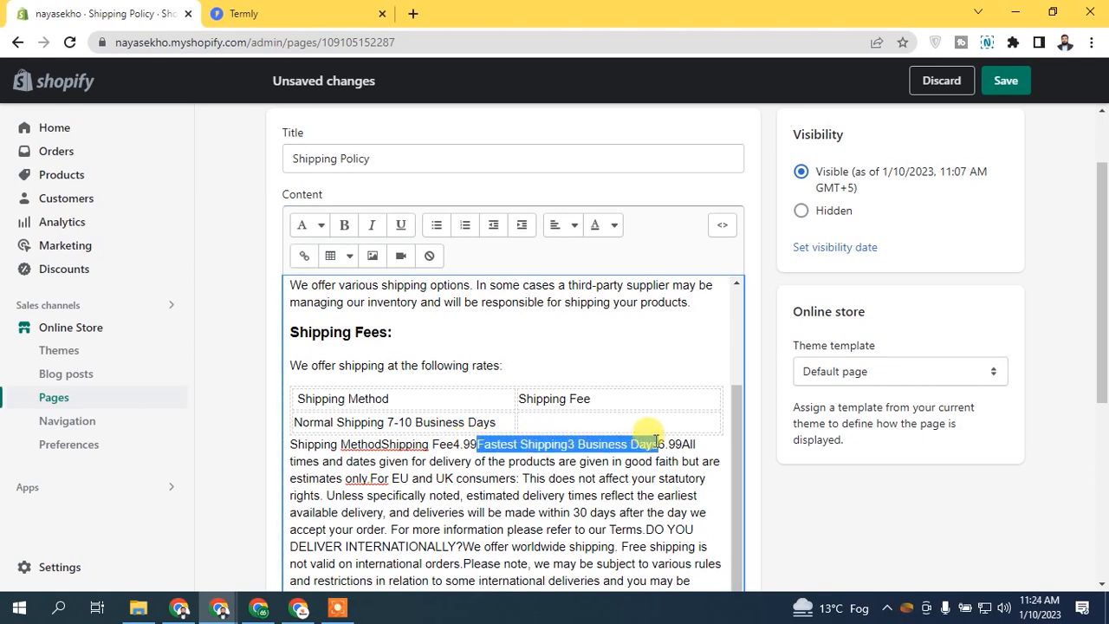
pyautogui.hotkey('ctrl', 'x')
pyautogui.rightClick(497, 422)
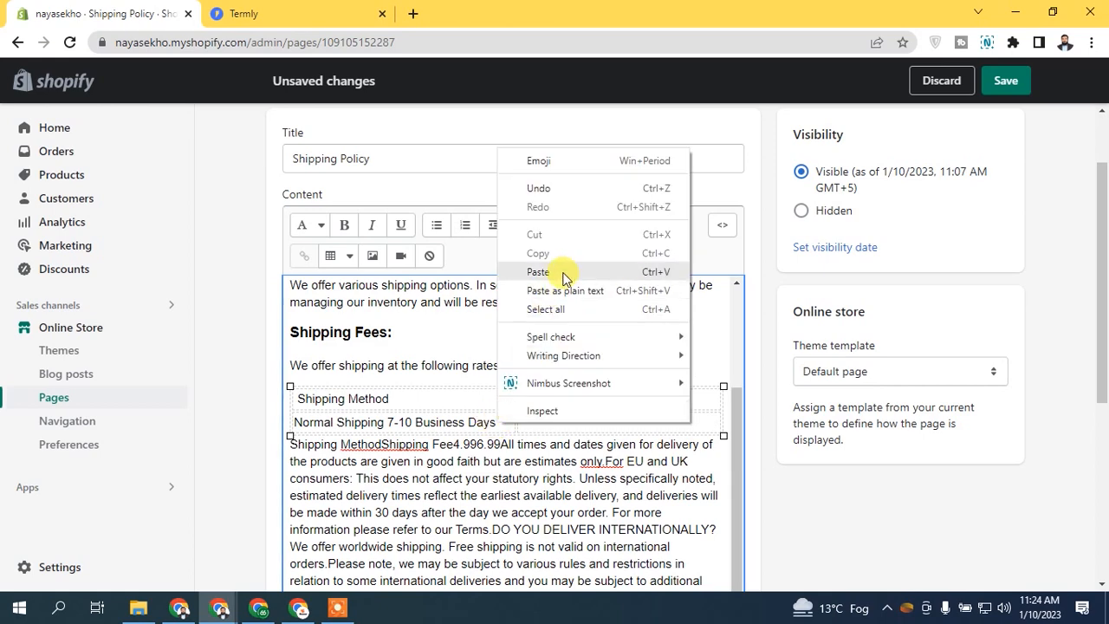
pyautogui.click(429, 257)
pyautogui.press('Tab')
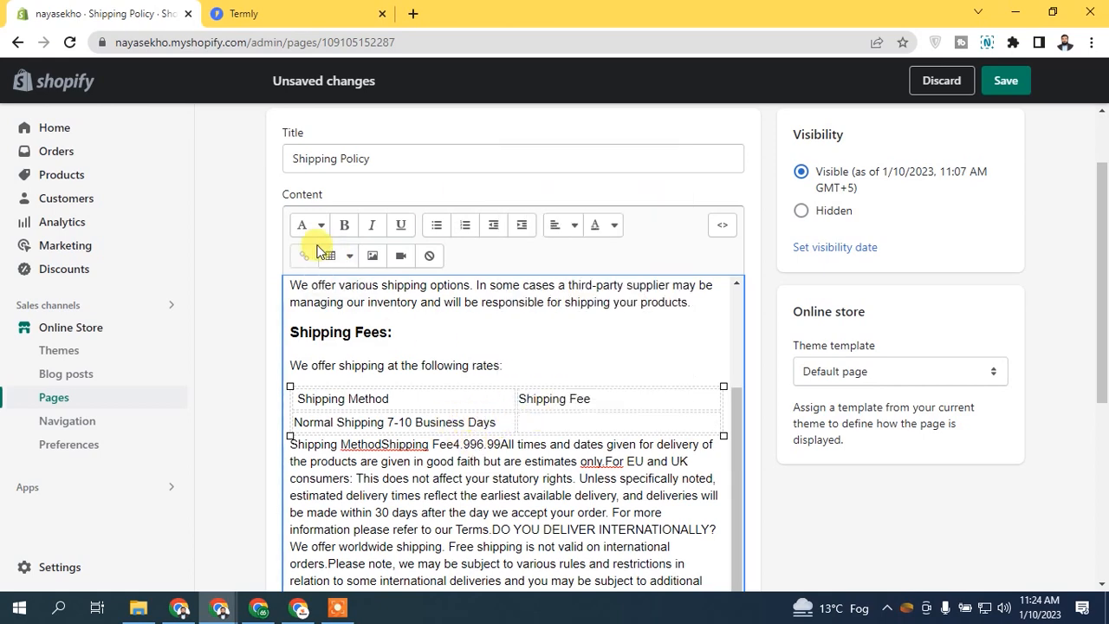
pyautogui.click(330, 256)
pyautogui.click(349, 383)
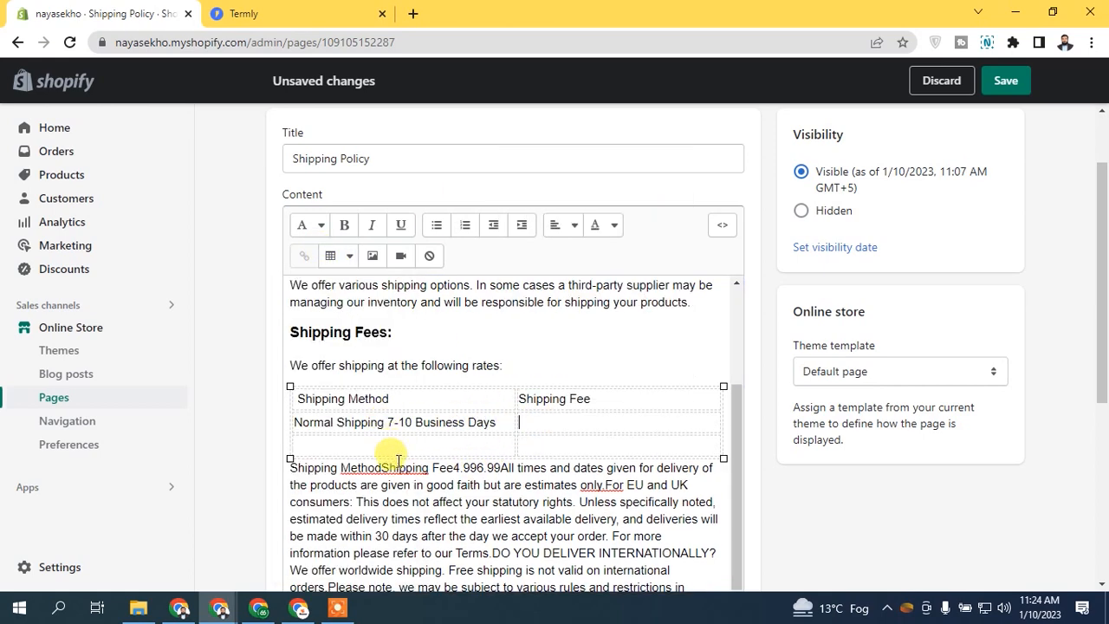
pyautogui.hotkey('ctrl', 'v')
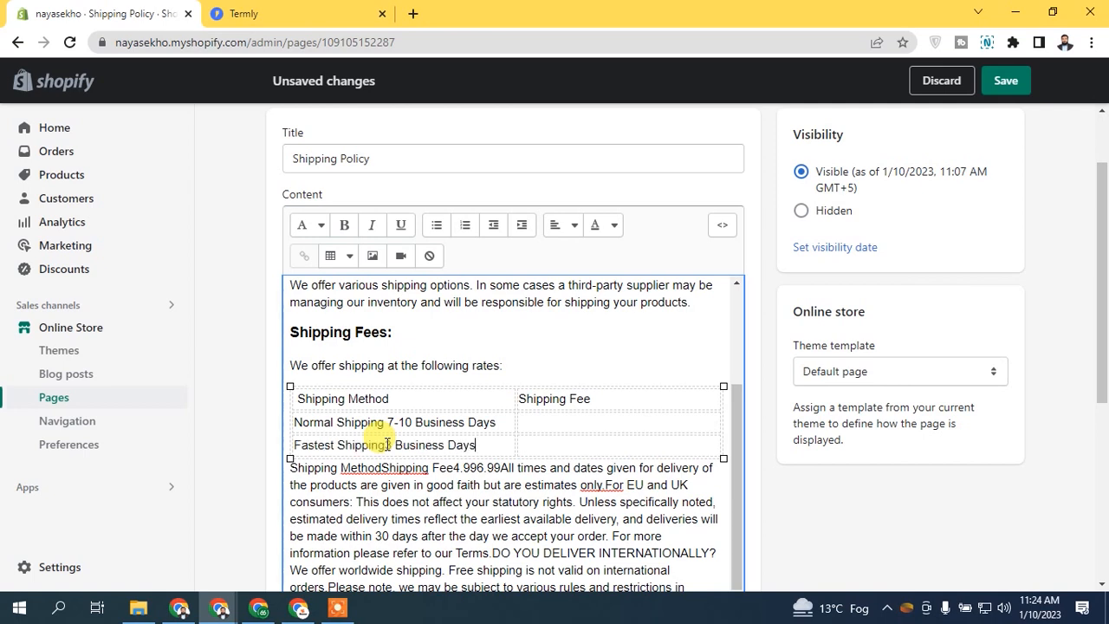
# Step: Enter fees $4.99 and $6.99, and delete the leftover run-on rate text
pyautogui.click(582, 421)
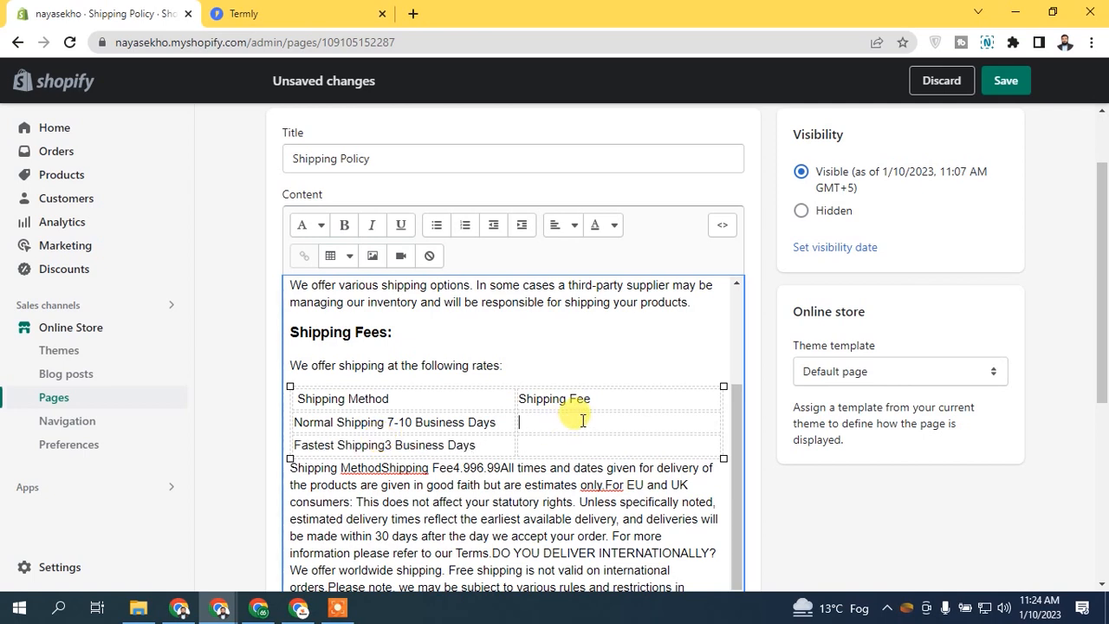
pyautogui.write('$4.99')
pyautogui.click(321, 13)
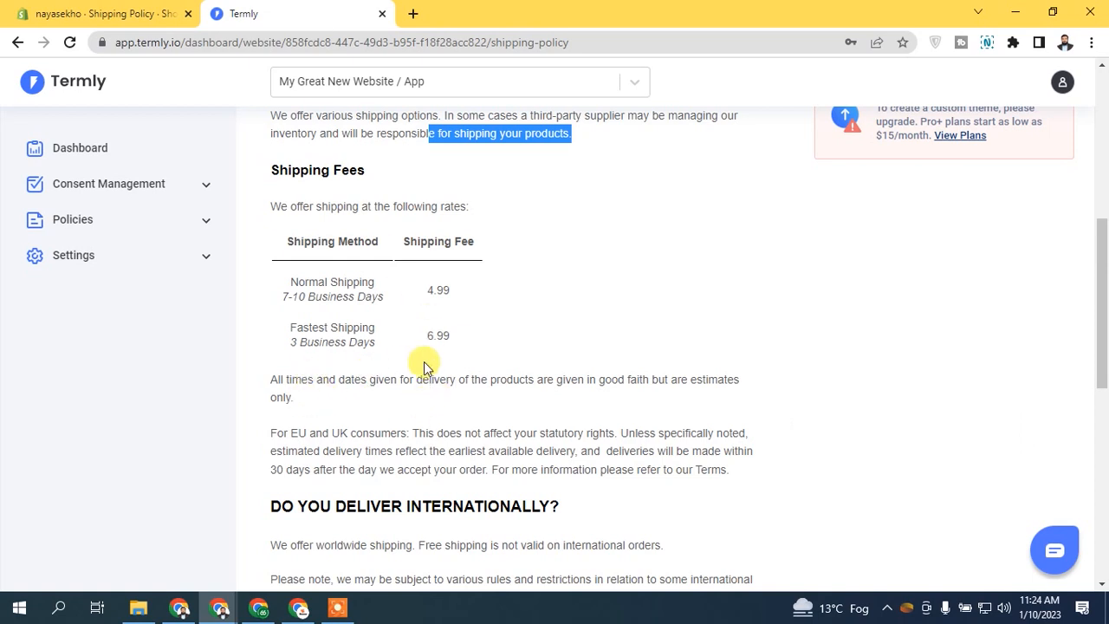
pyautogui.click(169, 10)
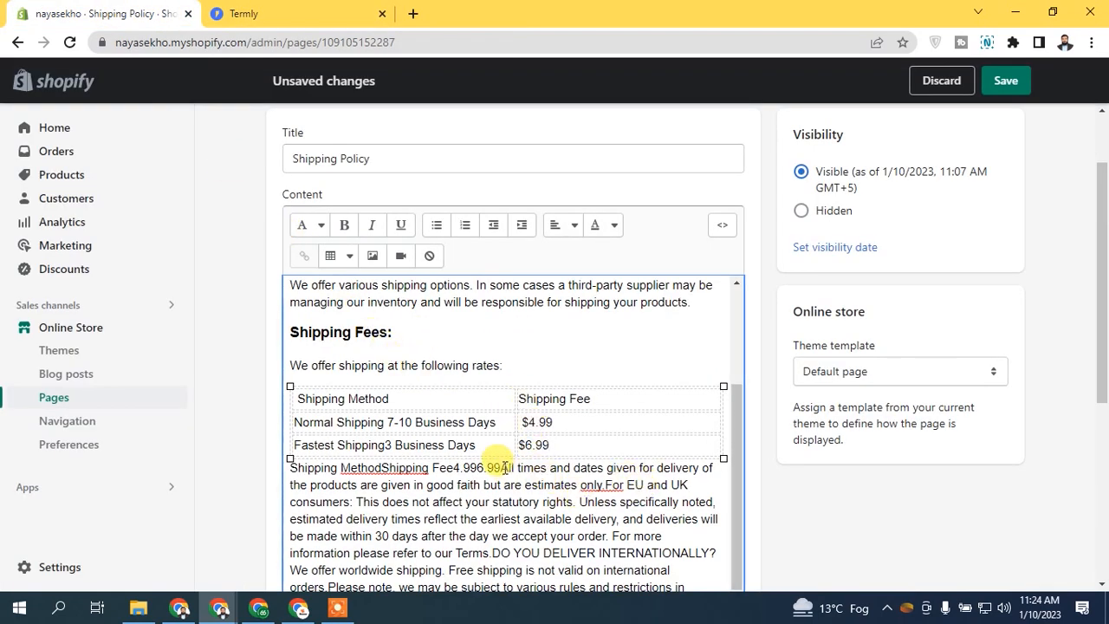
pyautogui.moveTo(504, 468); pyautogui.dragTo(289, 468)
pyautogui.press('BackSpace')
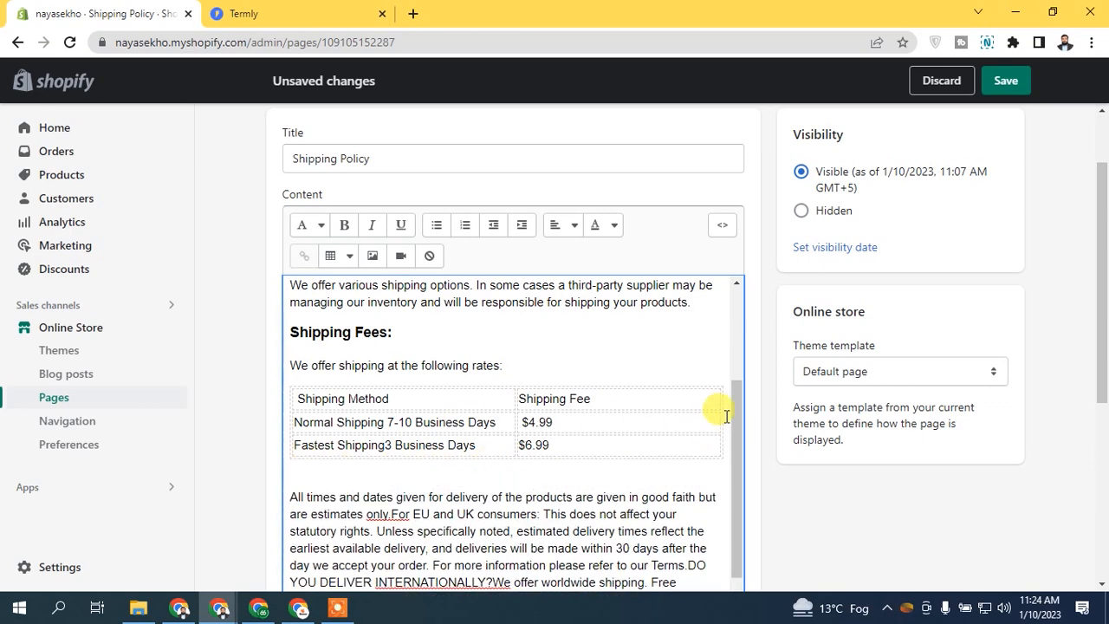
pyautogui.scroll(-1, 733, 421)
# Step: Split 'For EU', 'DO YOU DELIVER INTERNATIONALLY?' and the worldwide shipping answer into paragraphs; make the question Heading 2
pyautogui.click(254, 11)
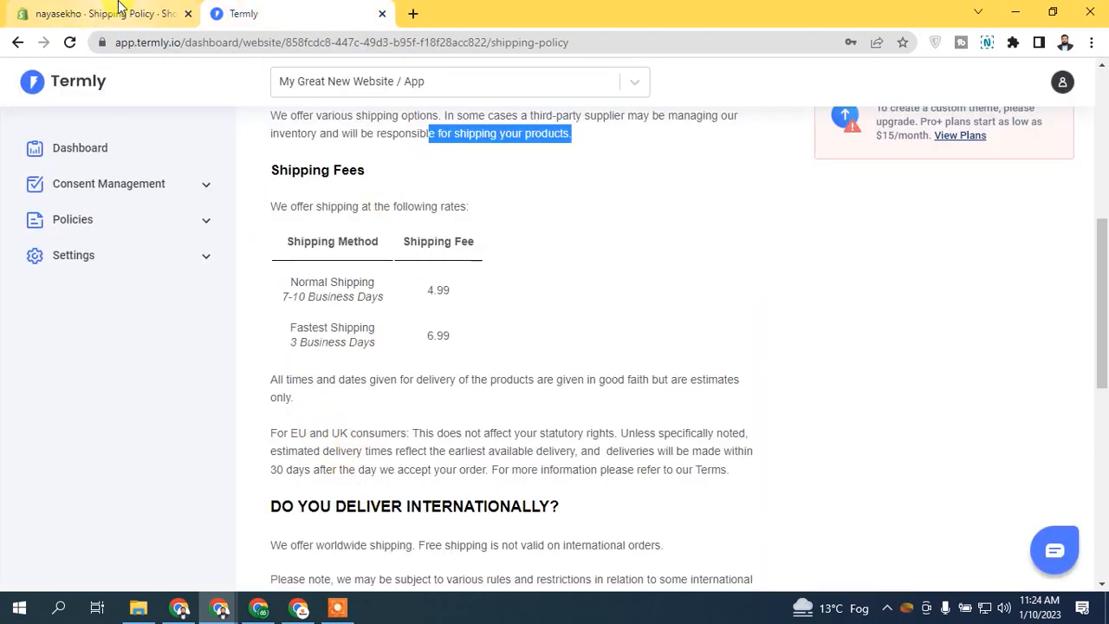
pyautogui.click(95, 14)
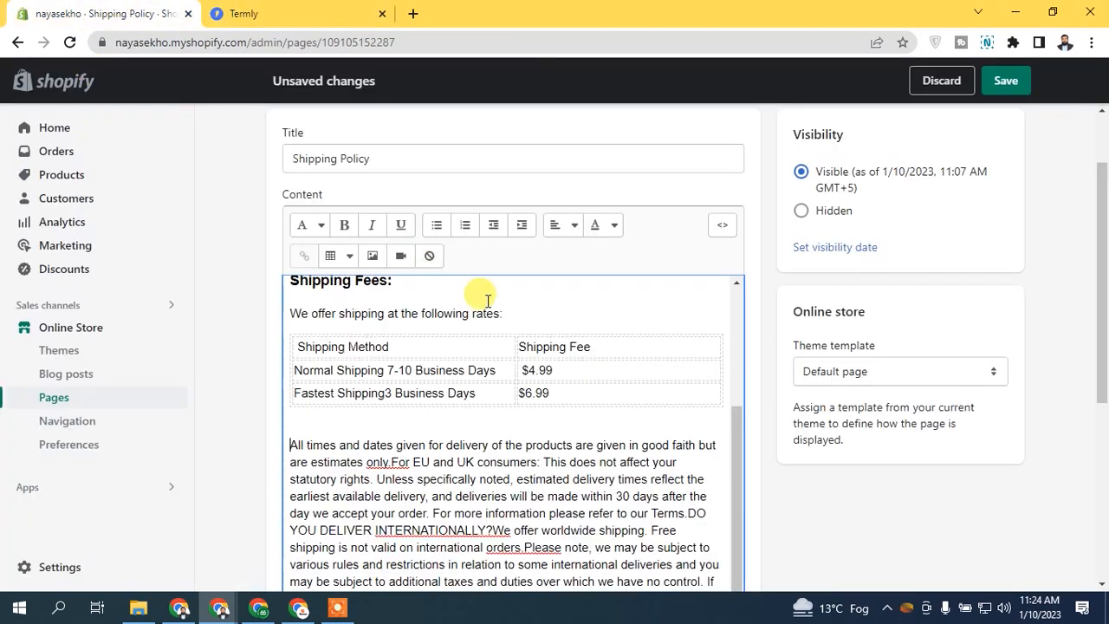
pyautogui.click(391, 461)
pyautogui.press('Return')
pyautogui.click(543, 413)
pyautogui.press('Return')
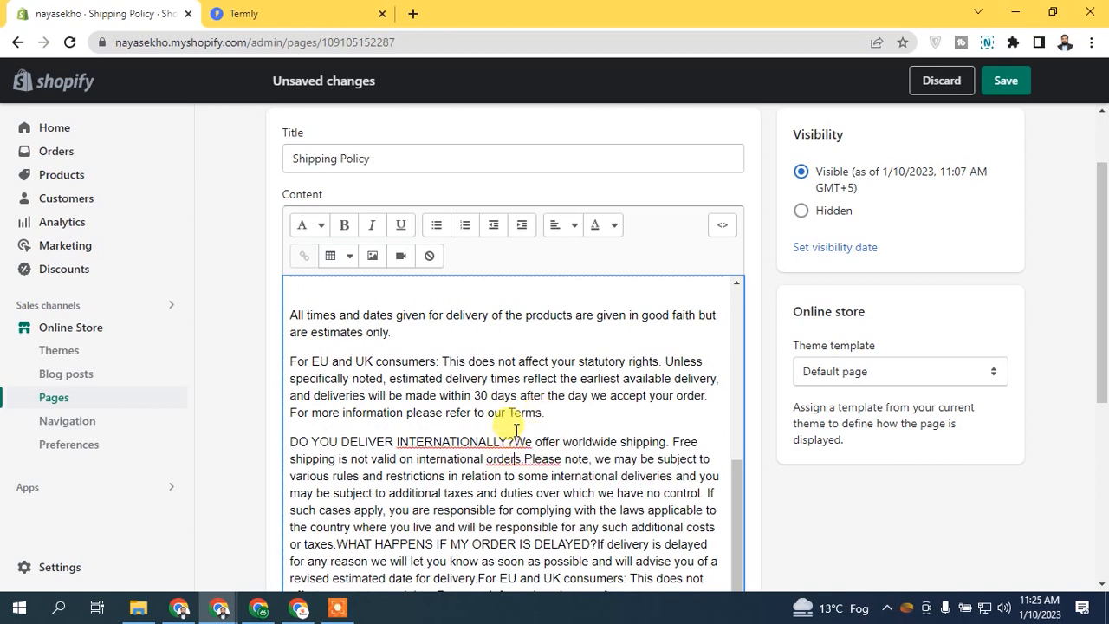
pyautogui.click(515, 430)
pyautogui.press('Return')
pyautogui.tripleClick(436, 439)
pyautogui.click(309, 225)
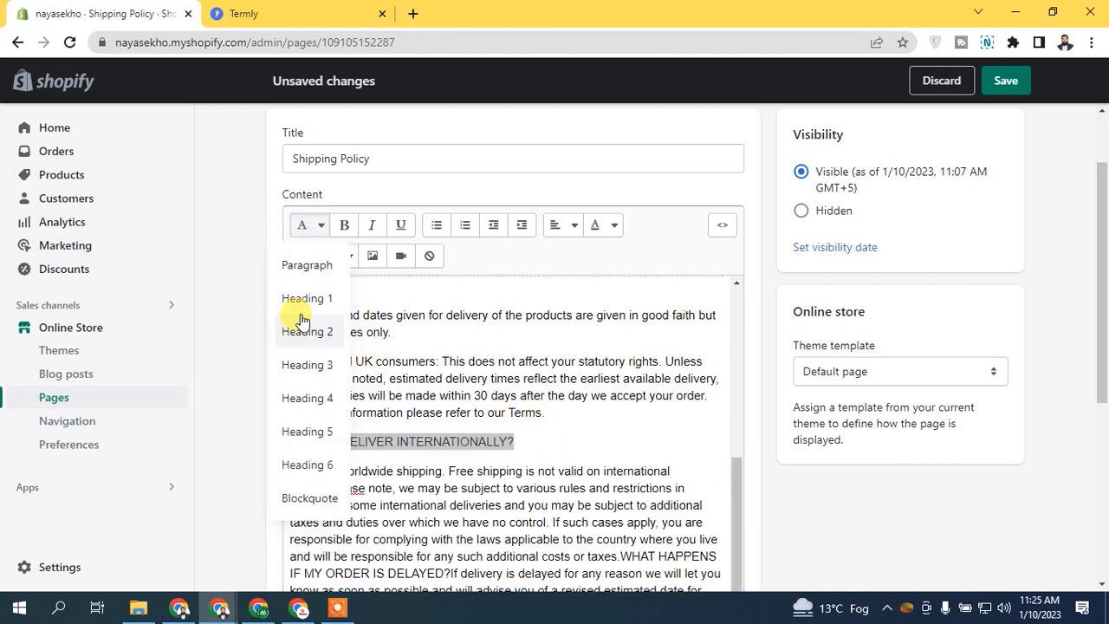
pyautogui.click(301, 321)
# Step: Compare with the Termly policy, then make 'Please note' bold and underlined
pyautogui.click(267, 14)
pyautogui.click(338, 499)
pyautogui.moveTo(337, 498); pyautogui.dragTo(560, 507)
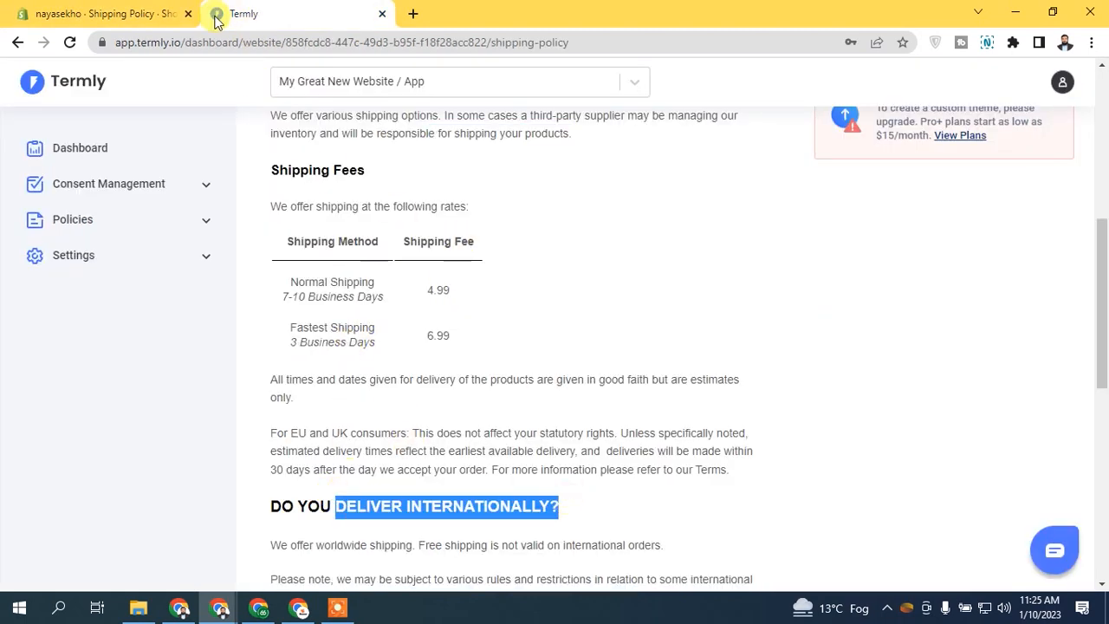
pyautogui.click(130, 14)
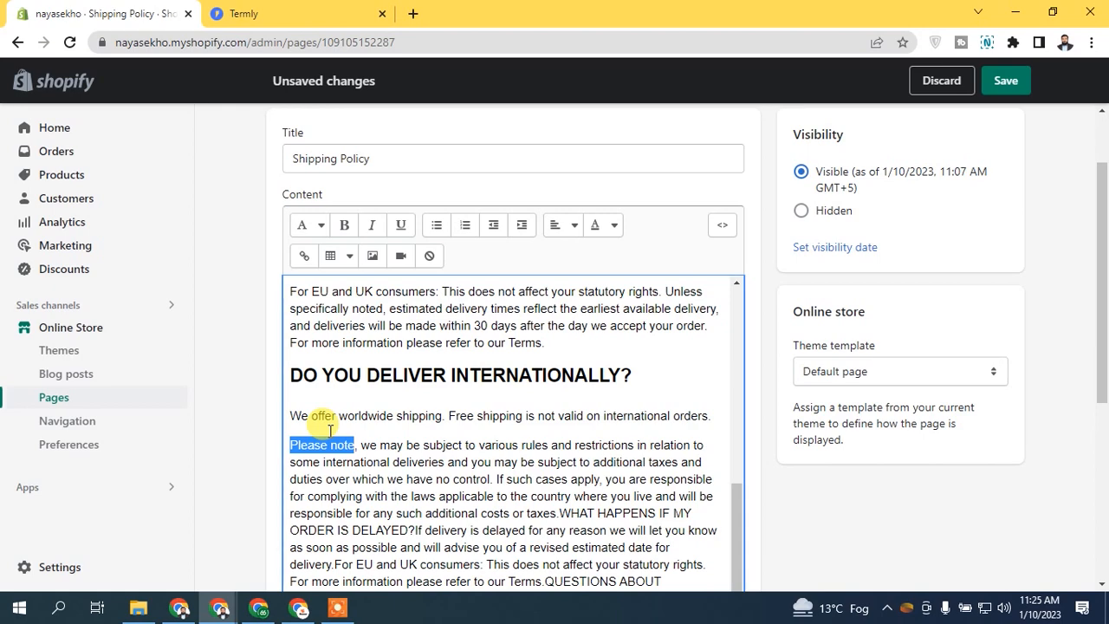
pyautogui.click(344, 224)
pyautogui.click(400, 225)
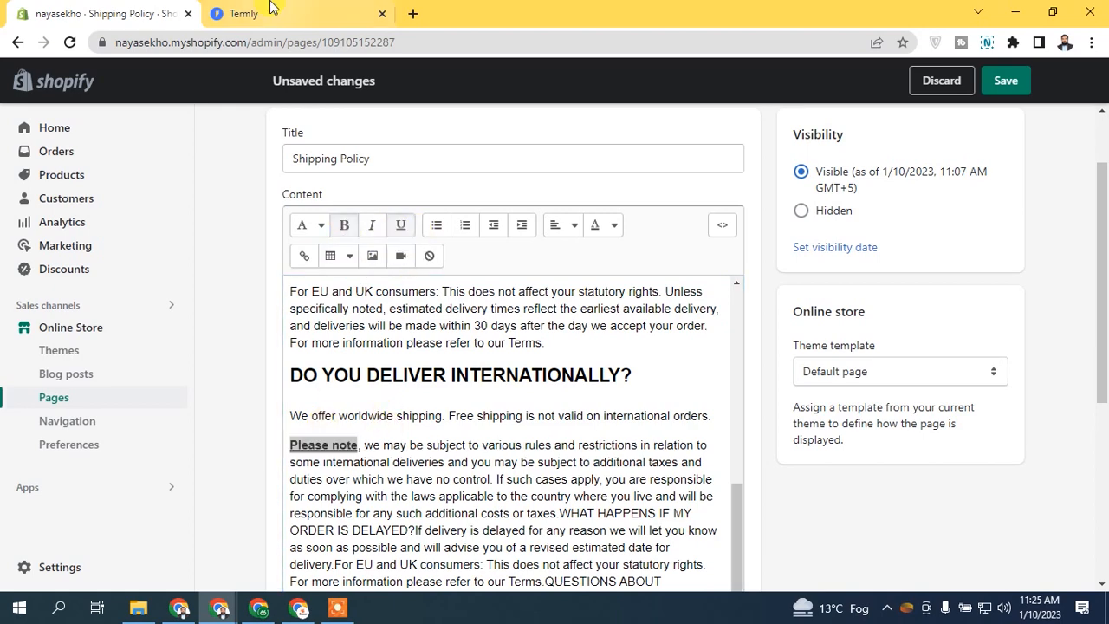
# Step: Put 'WHAT HAPPENS IF MY ORDER IS DELAYED?' on its own line, separated from 'taxes.' and its answer
pyautogui.click(269, 11)
pyautogui.click(374, 227)
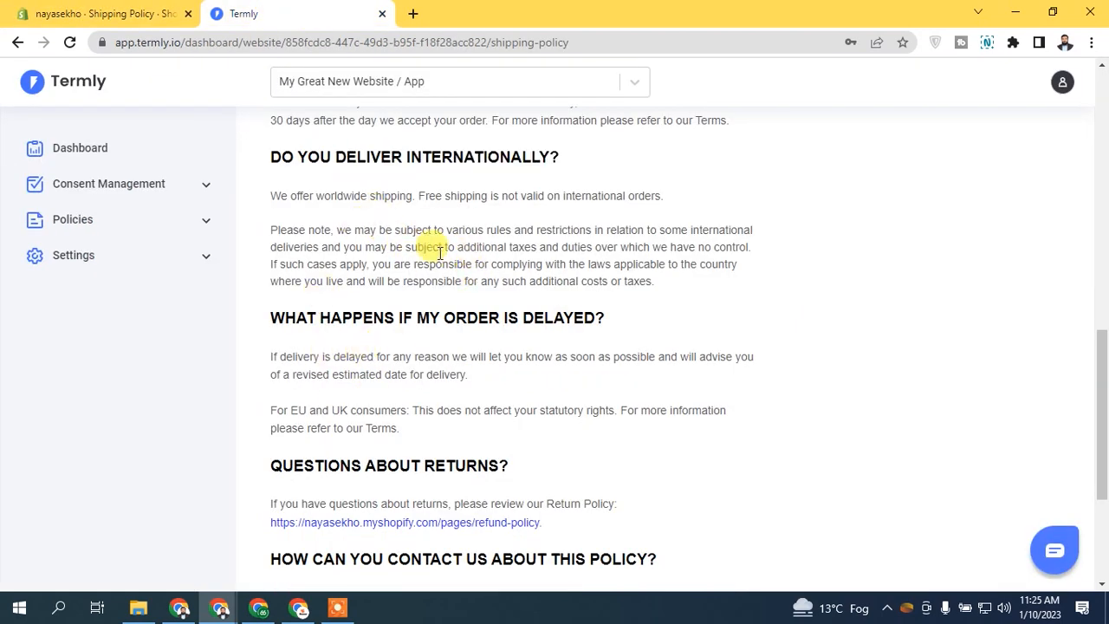
pyautogui.click(100, 13)
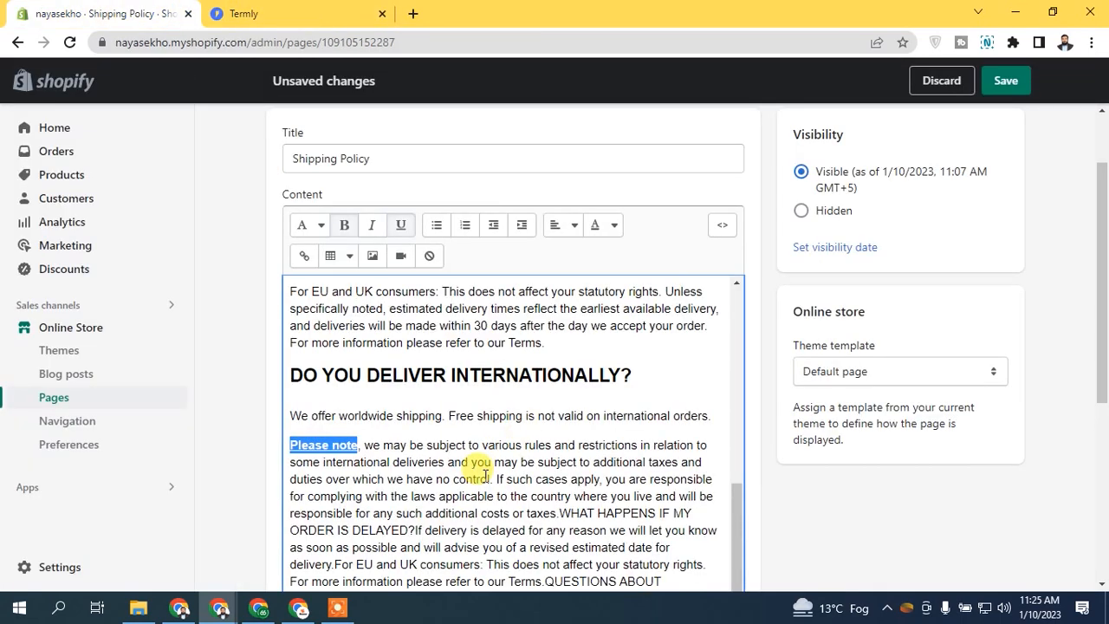
pyautogui.scroll(-1, 735, 511)
pyautogui.click(559, 503)
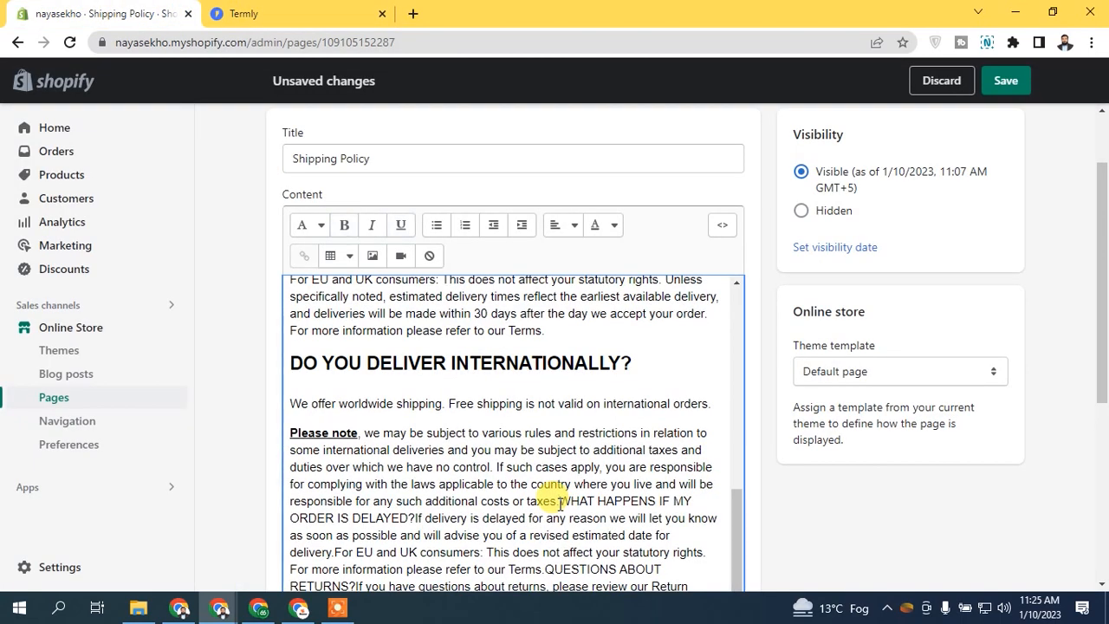
pyautogui.press('Return')
pyautogui.click(551, 530)
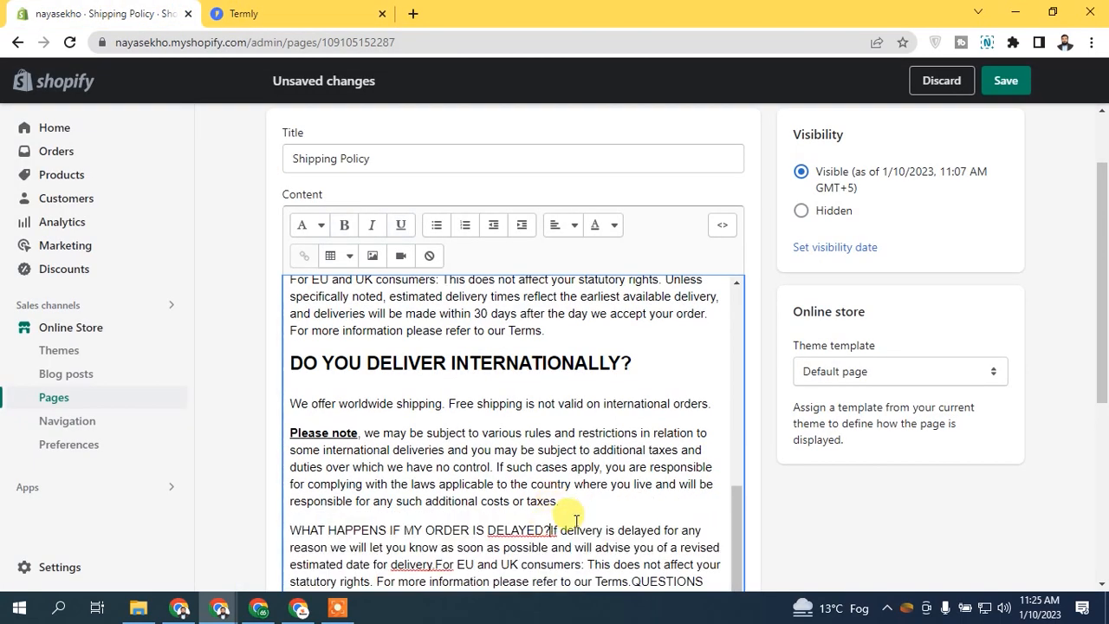
pyautogui.press('Return')
# Step: Format the delayed-order question line as a heading
pyautogui.moveTo(1101, 331); pyautogui.dragTo(1101, 428)
pyautogui.tripleClick(519, 327)
pyautogui.moveTo(1100, 376); pyautogui.dragTo(1099, 310)
pyautogui.click(309, 163)
pyautogui.click(299, 277)
pyautogui.moveTo(734, 464); pyautogui.dragTo(734, 487)
pyautogui.click(290, 14)
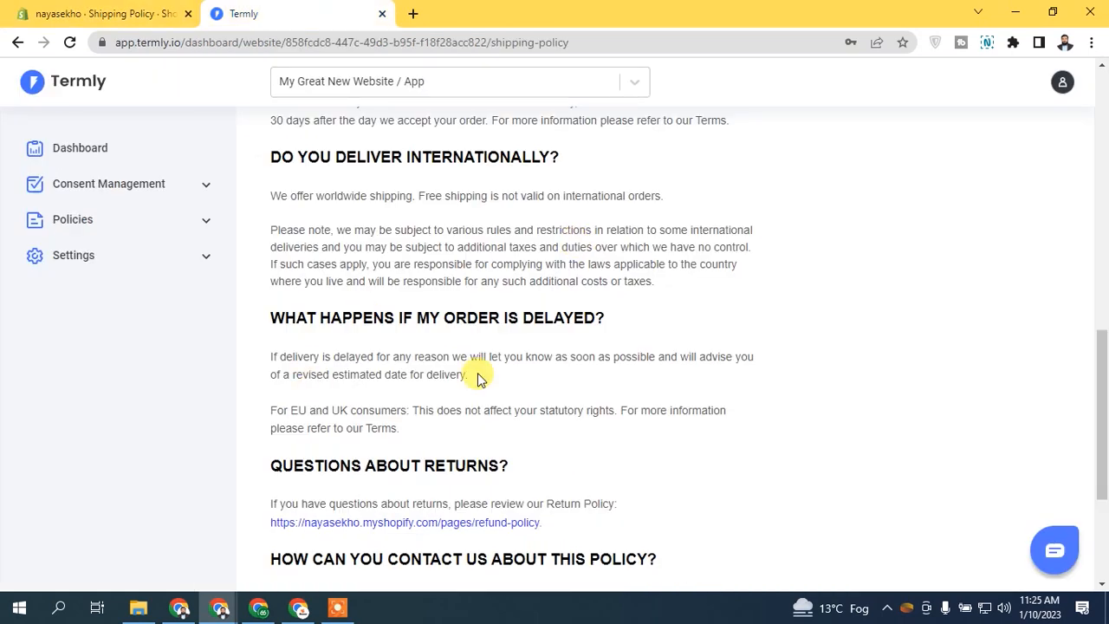
# Step: Make 'QUESTIONS ABOUT RETURNS?' a heading
pyautogui.click(161, 11)
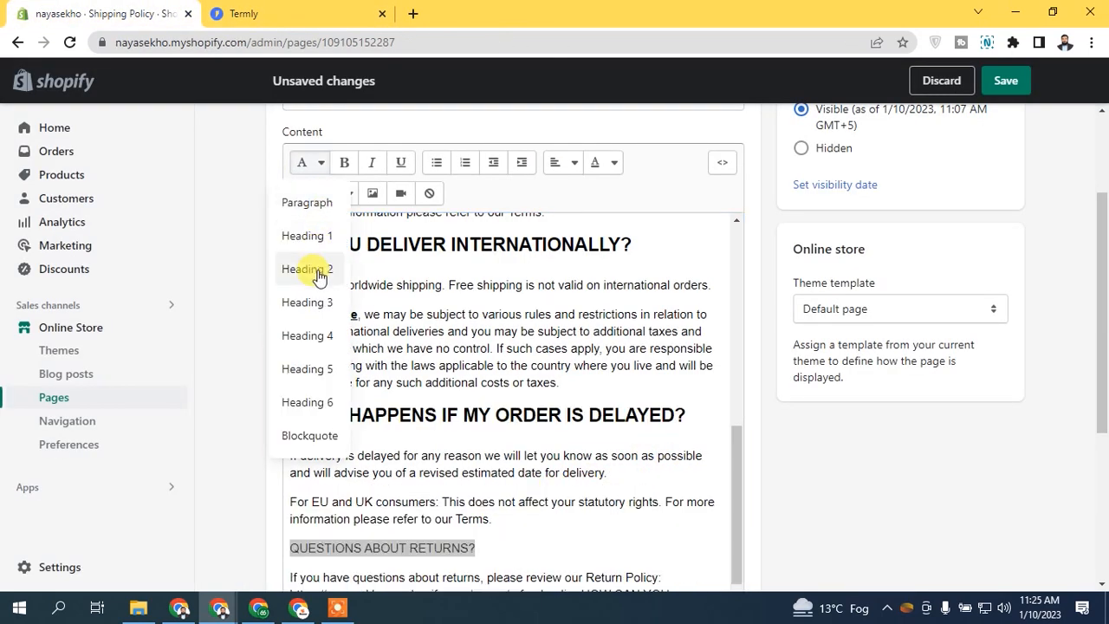
pyautogui.click(321, 270)
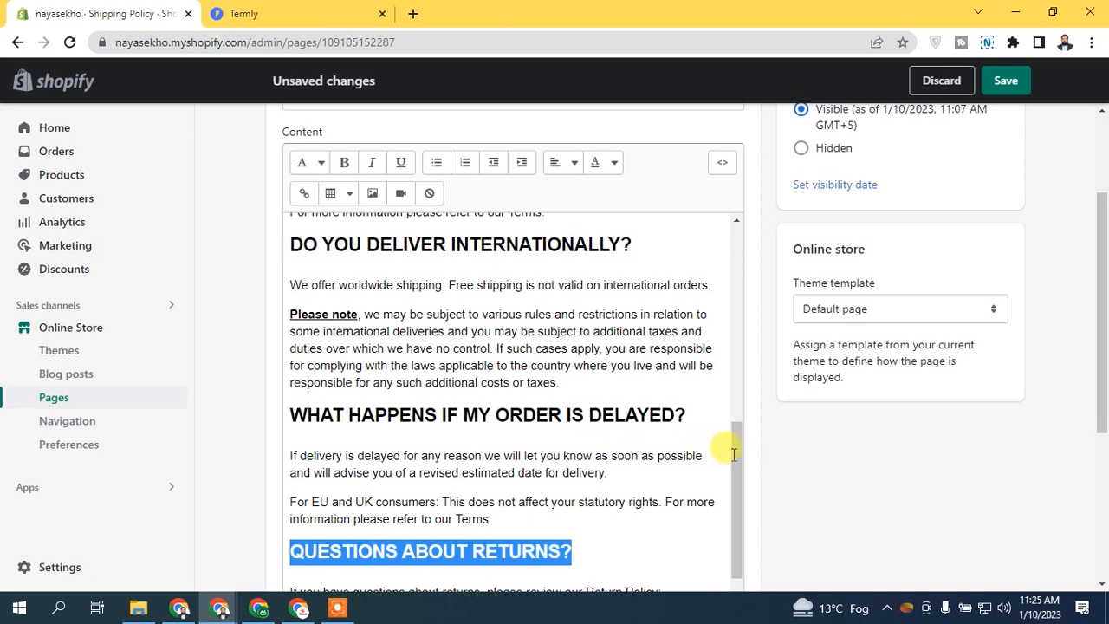
pyautogui.moveTo(736, 489); pyautogui.dragTo(735, 514)
pyautogui.click(321, 7)
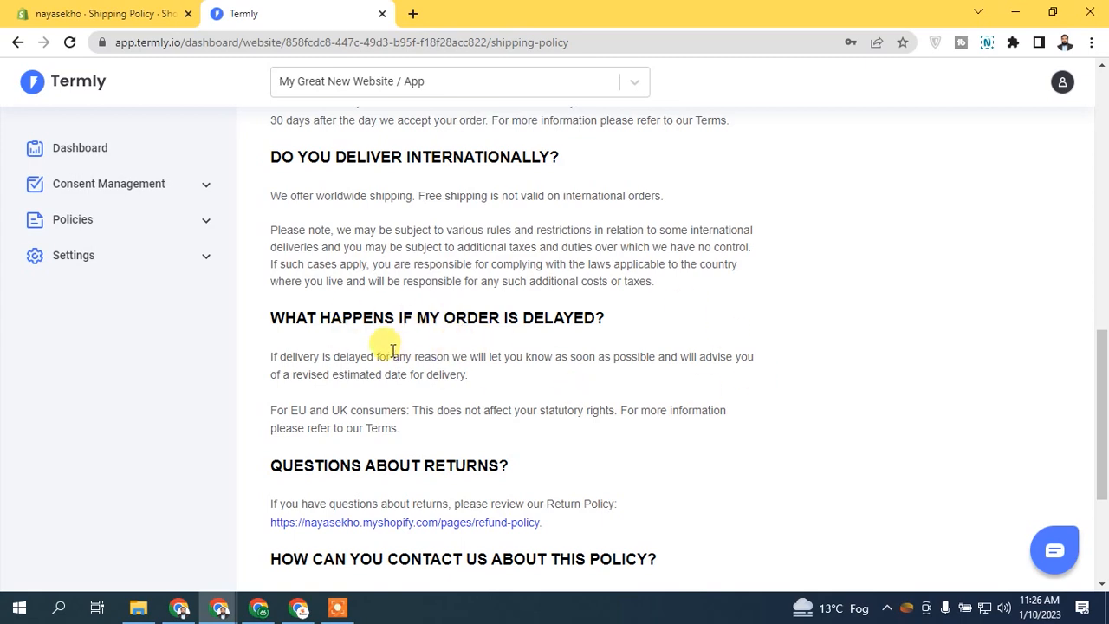
# Step: Move 'HOW CAN YOU CONTACT US ABOUT THIS POLICY?' onto its own line and make it a heading
pyautogui.click(159, 10)
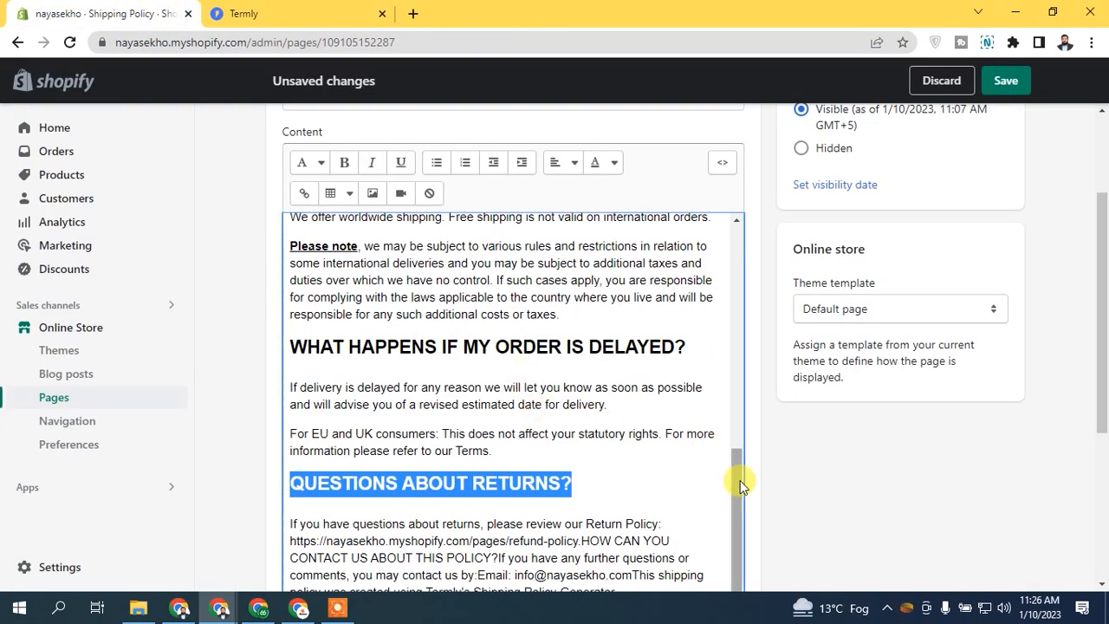
pyautogui.click(582, 540)
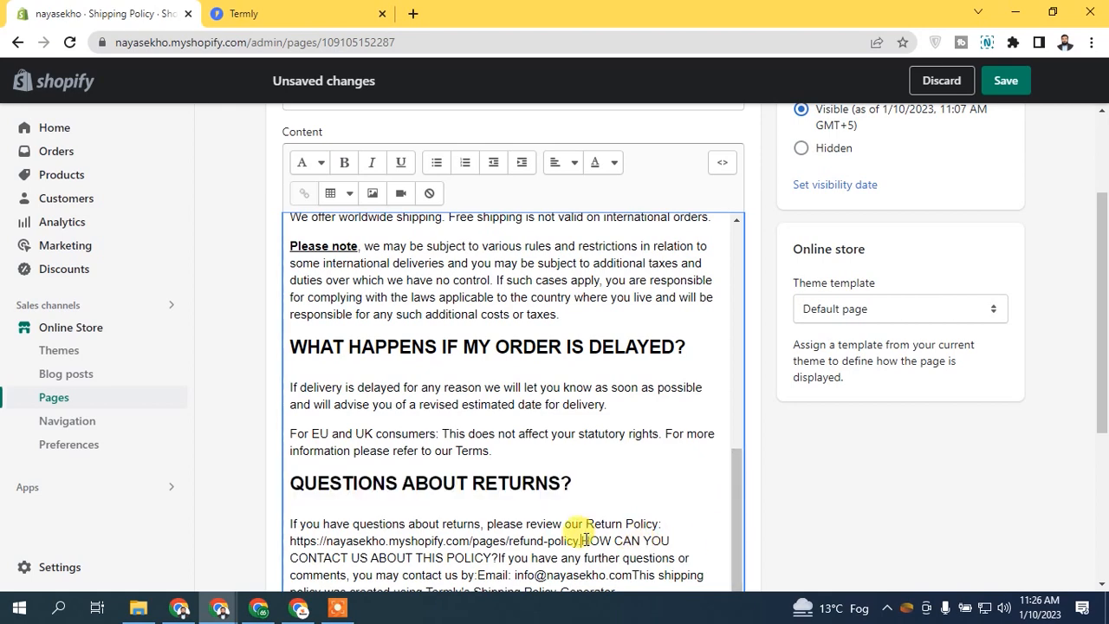
pyautogui.press('Return')
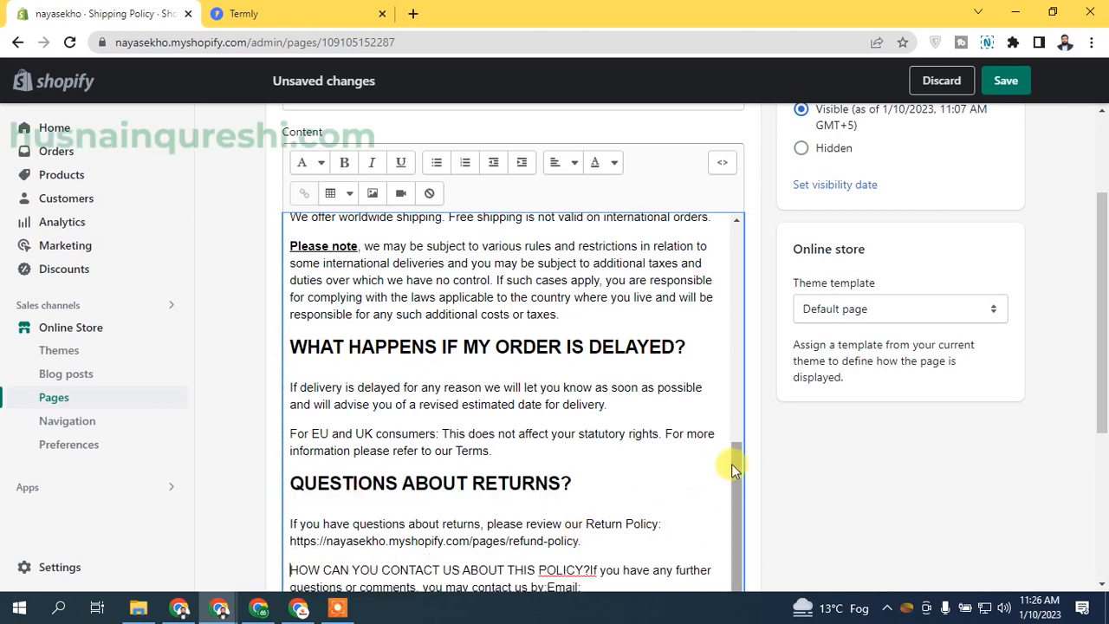
pyautogui.moveTo(736, 470); pyautogui.dragTo(734, 495)
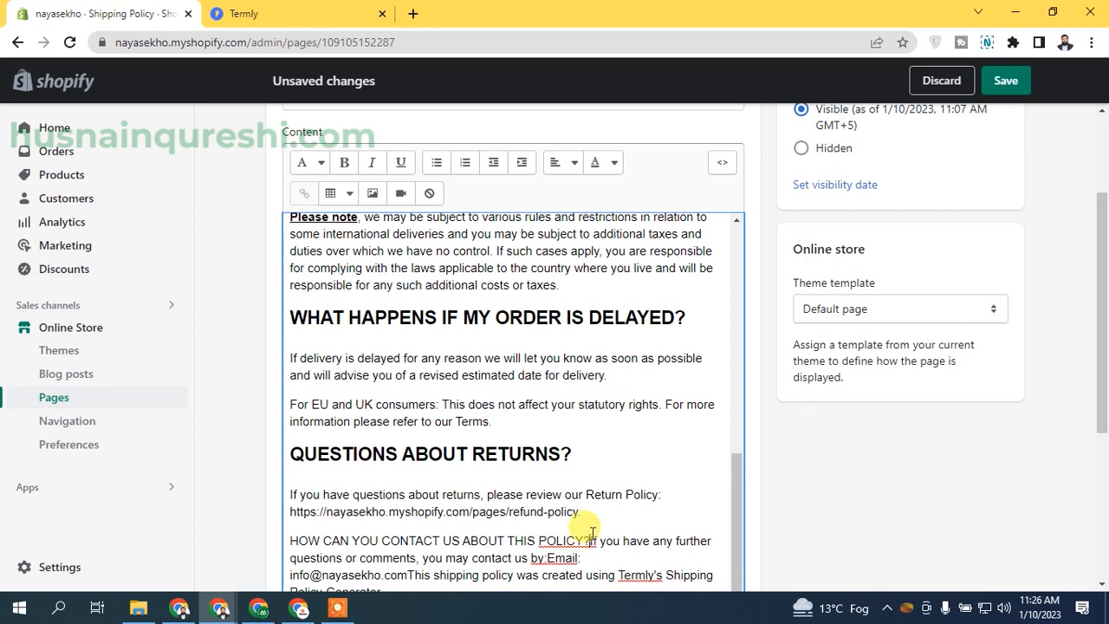
pyautogui.click(591, 539)
pyautogui.press('Return')
pyautogui.moveTo(592, 528); pyautogui.dragTo(218, 515)
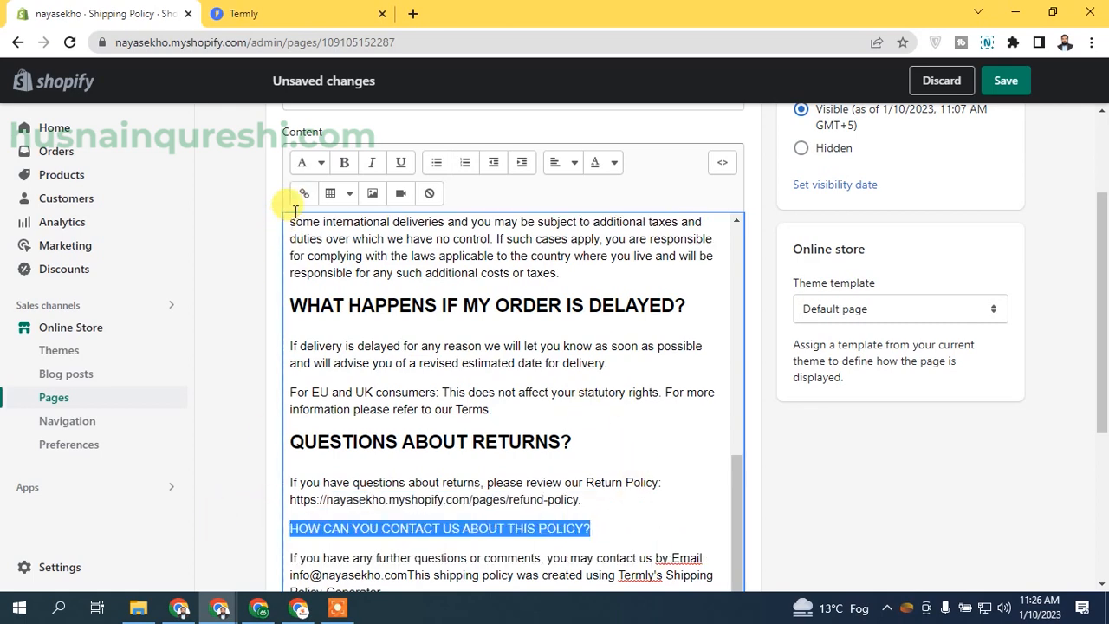
pyautogui.click(305, 162)
pyautogui.click(317, 270)
# Step: Check the Termly contact section and put the generator credit sentence on its own paragraph
pyautogui.click(279, 9)
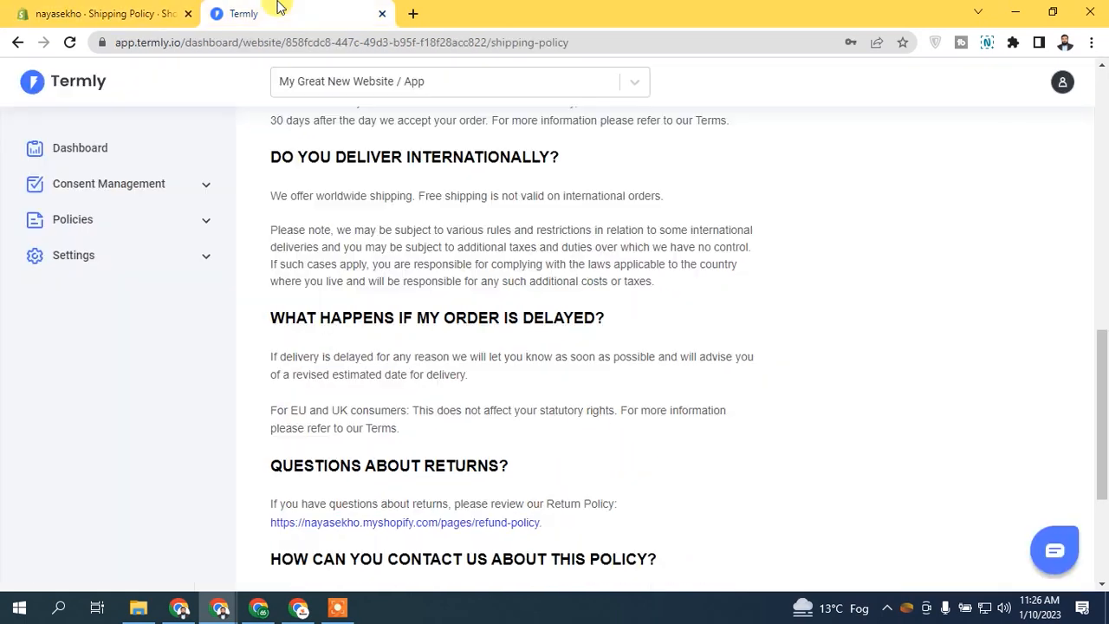
pyautogui.hotkey('ctrl', 'Tab')
pyautogui.click(445, 466)
pyautogui.press('Return')
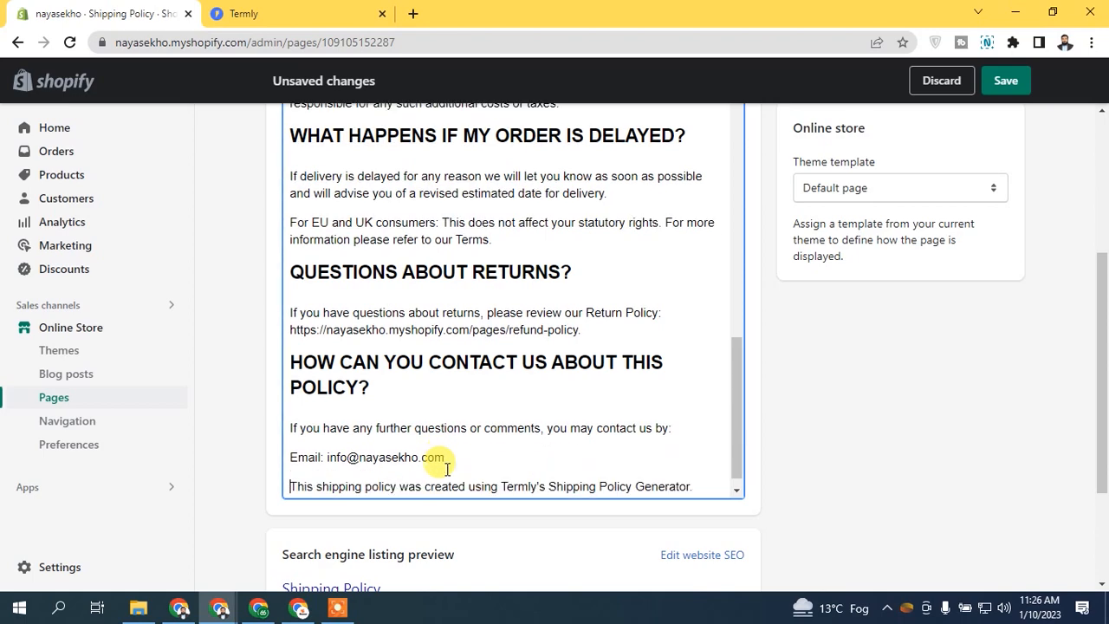
# Step: Turn the contact Email line into a bullet point
pyautogui.moveTo(447, 457); pyautogui.dragTo(186, 455)
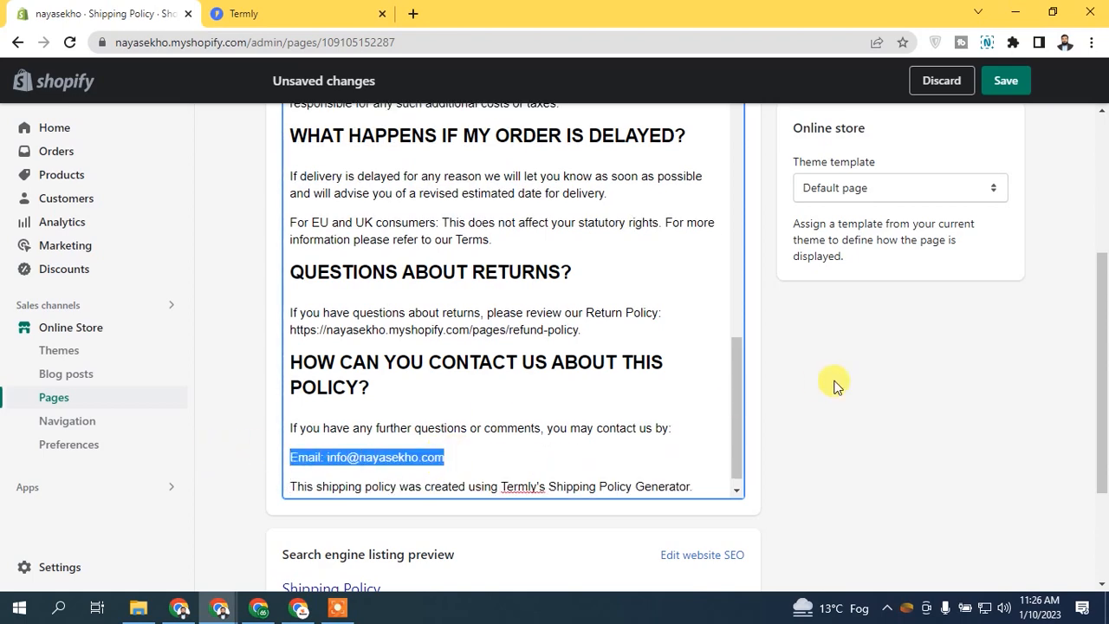
pyautogui.scroll(1, 819, 384)
pyautogui.click(437, 128)
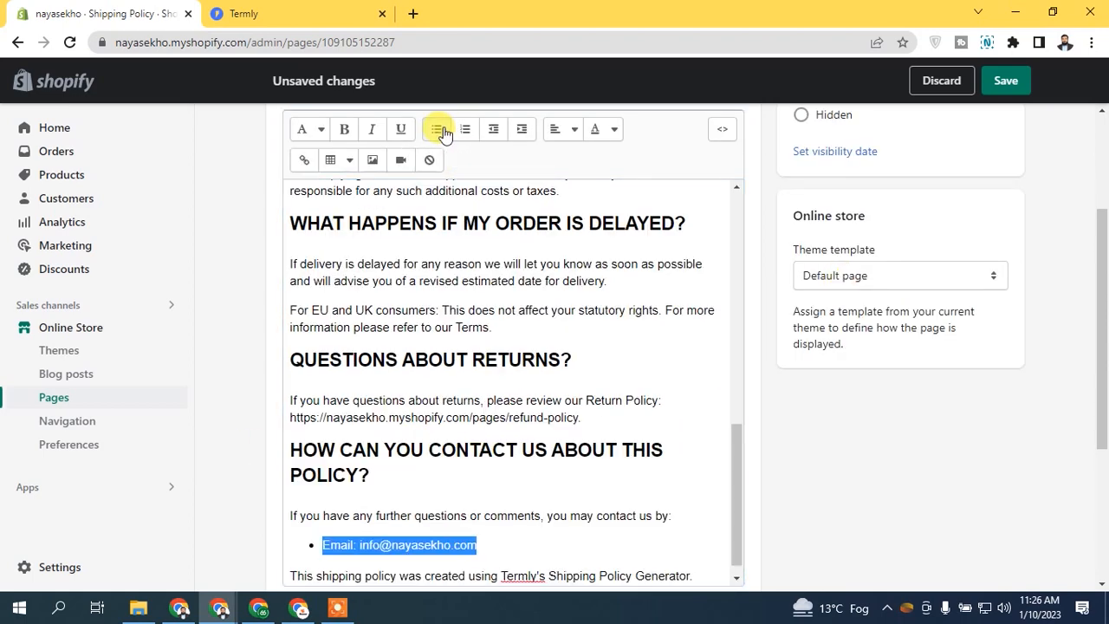
pyautogui.click(509, 516)
# Step: Delete the closing Termly generator credit line so the policy ends with the e-mail
pyautogui.scroll(-1, 1101, 358)
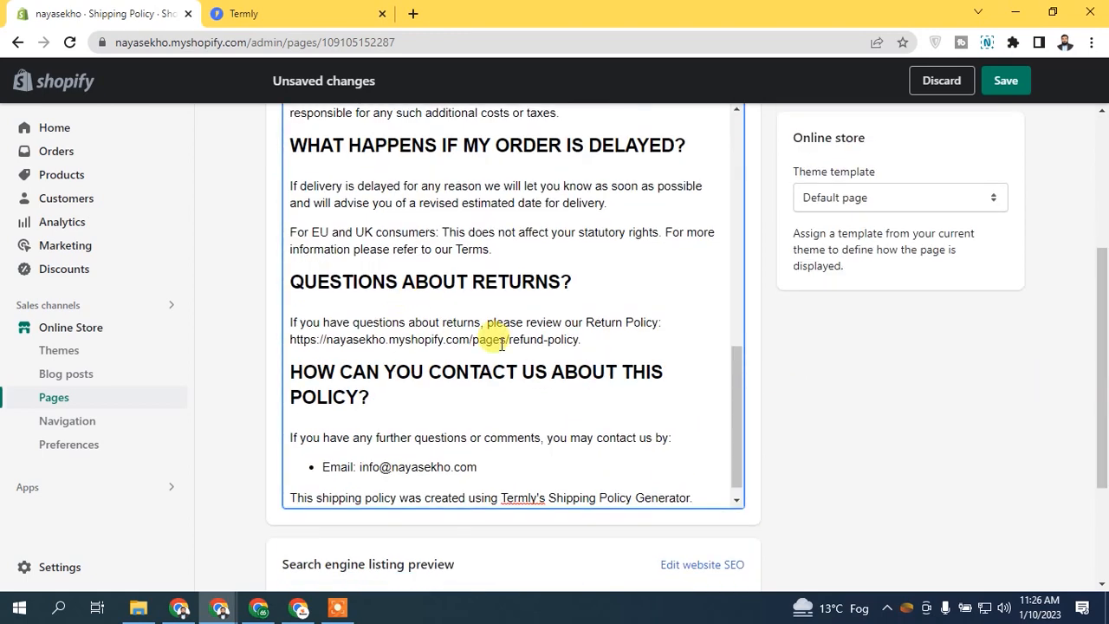
pyautogui.scroll(-1, 738, 433)
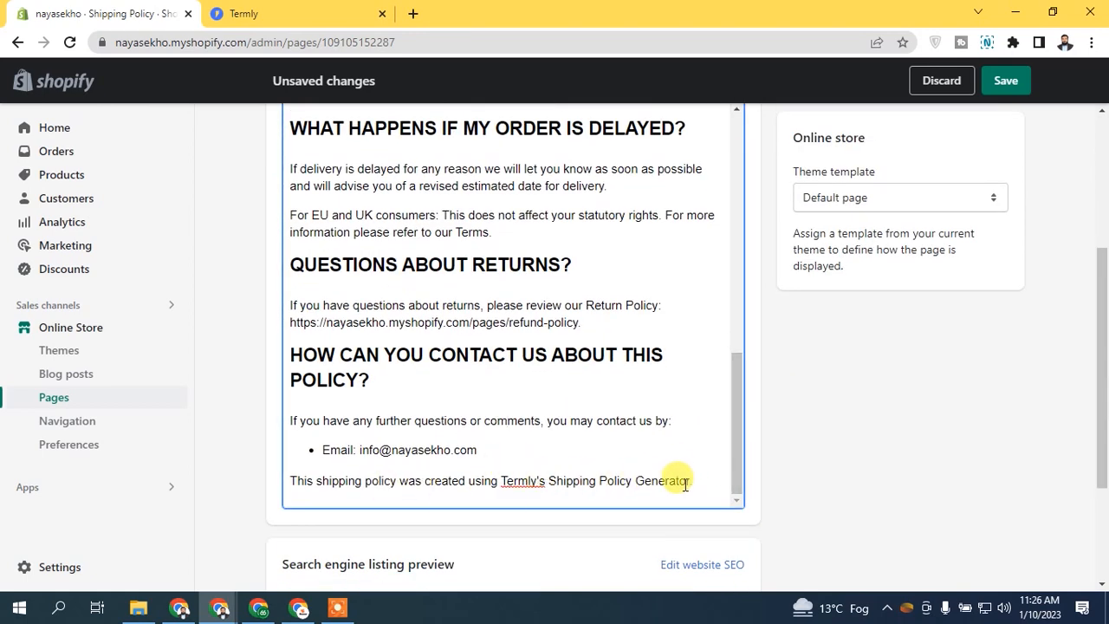
pyautogui.moveTo(691, 480); pyautogui.dragTo(251, 489)
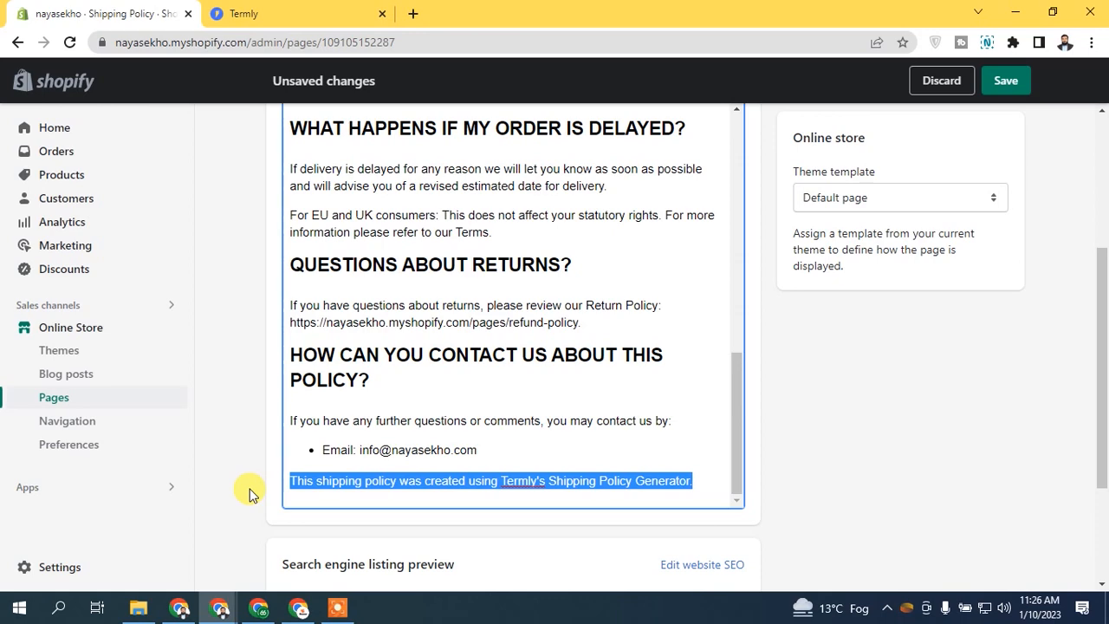
pyautogui.press('BackSpace')
pyautogui.click(243, 13)
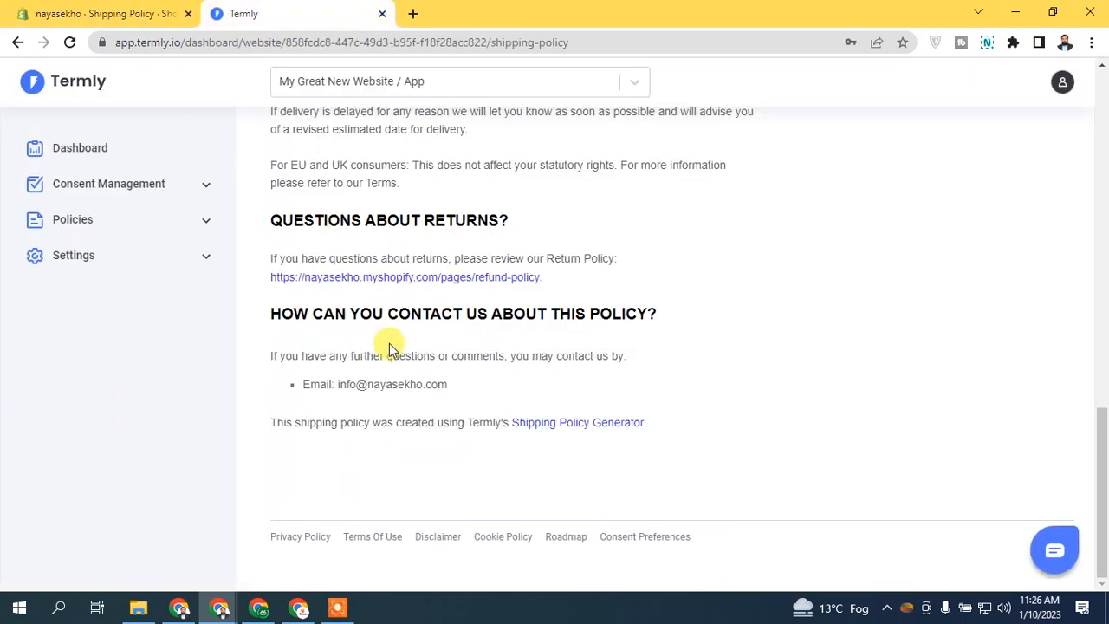
pyautogui.click(136, 7)
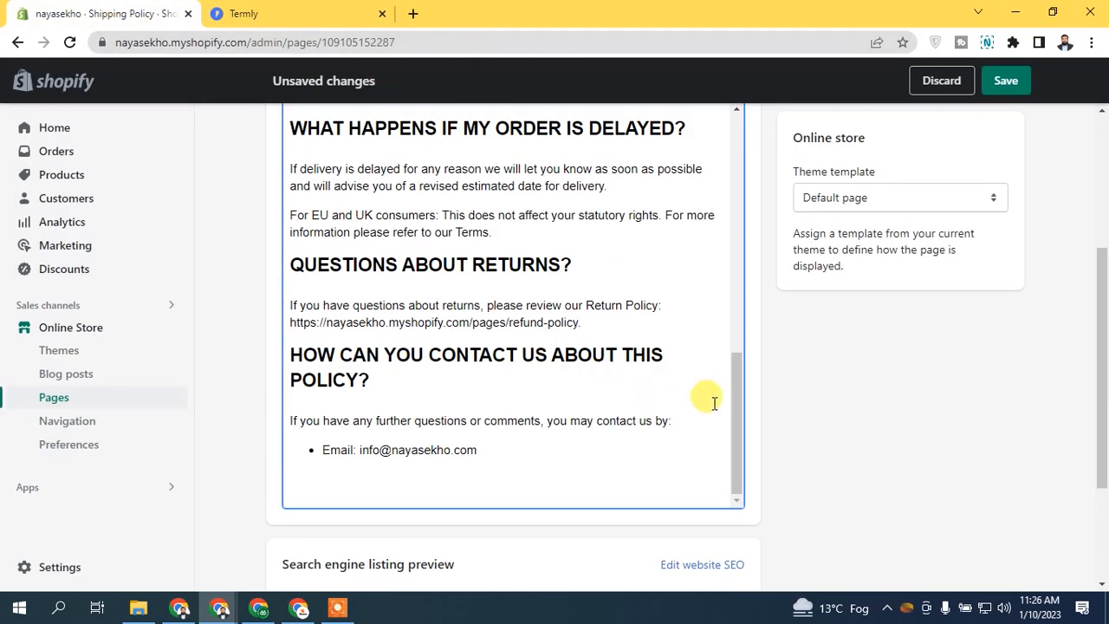
# Step: Save the Shipping Policy page
pyautogui.moveTo(737, 404); pyautogui.dragTo(678, 99)
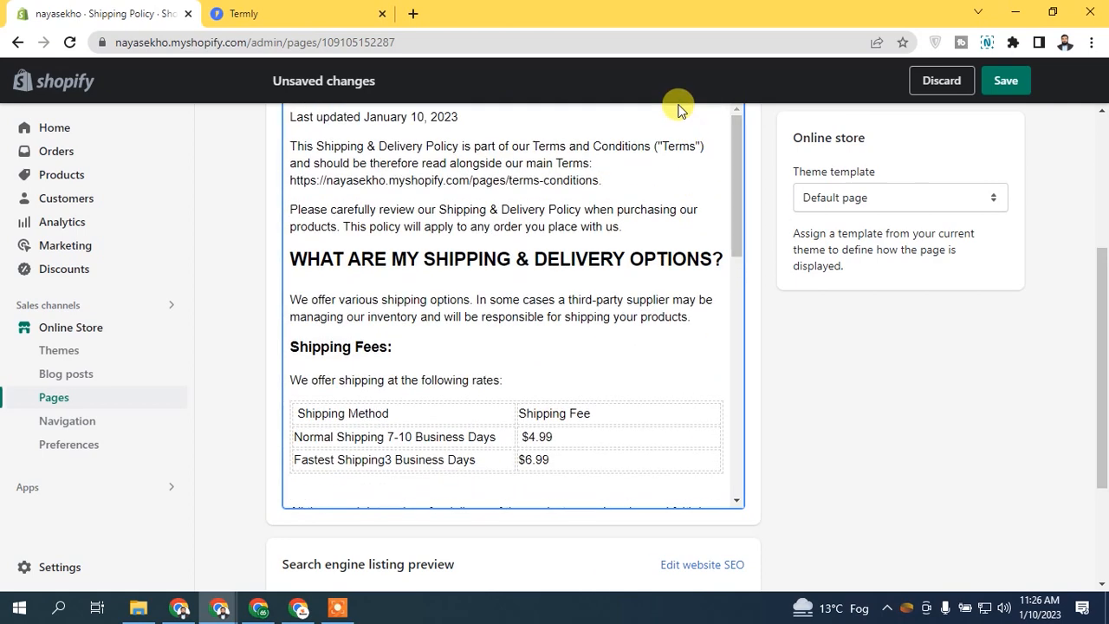
pyautogui.moveTo(1102, 340); pyautogui.dragTo(1105, 257)
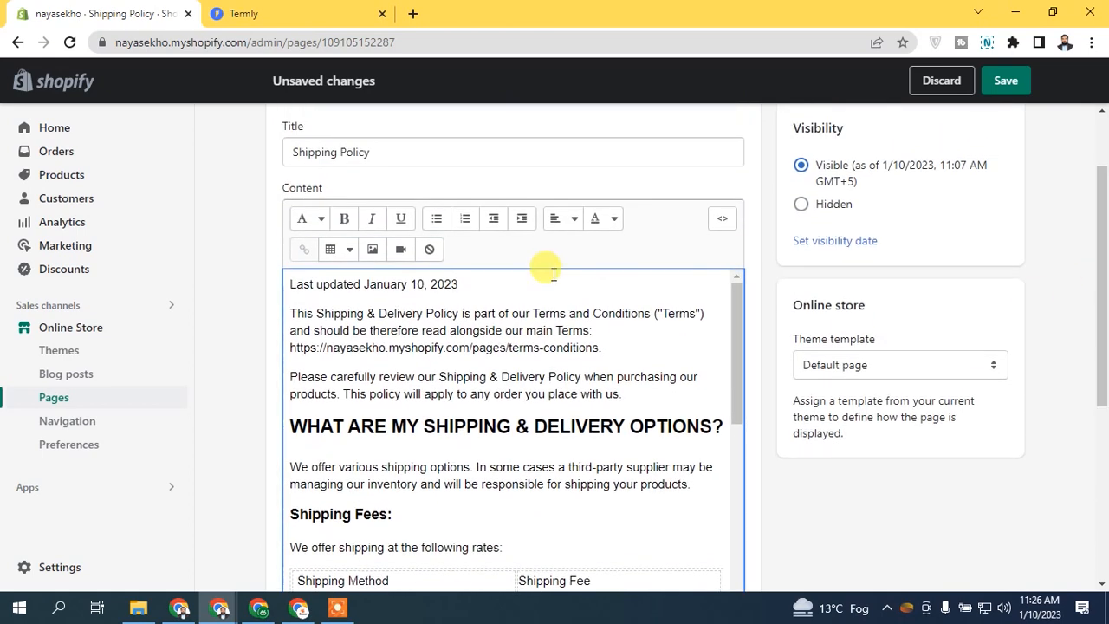
pyautogui.click(1004, 79)
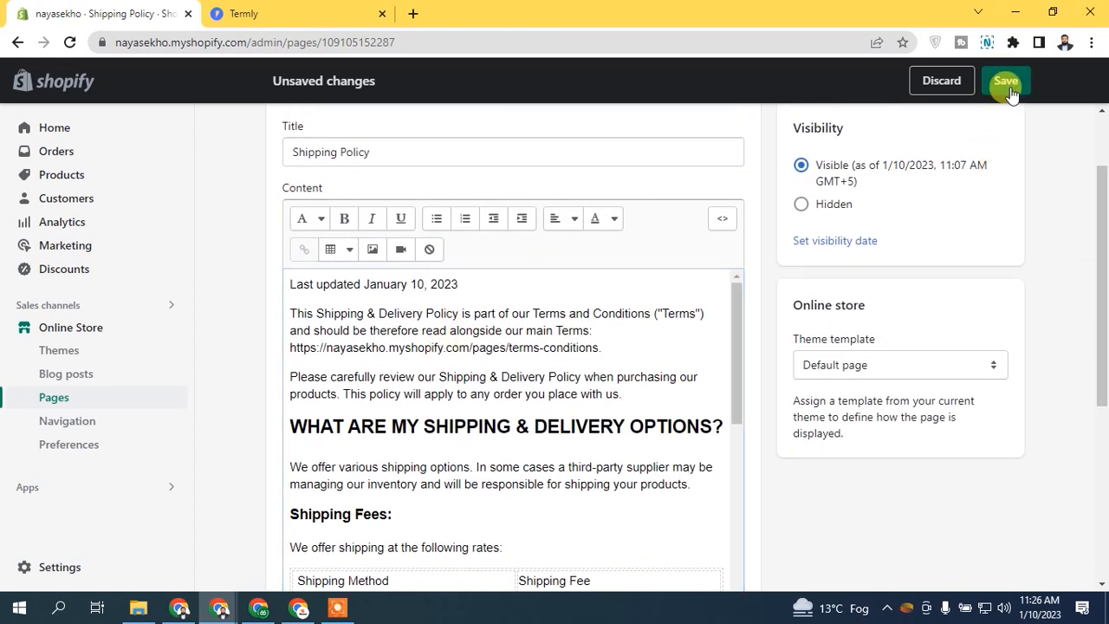
# Step: Close the Termly policy tab and view the saved Shipping Policy on the live store
pyautogui.click(275, 12)
pyautogui.moveTo(1102, 463); pyautogui.dragTo(1104, 123)
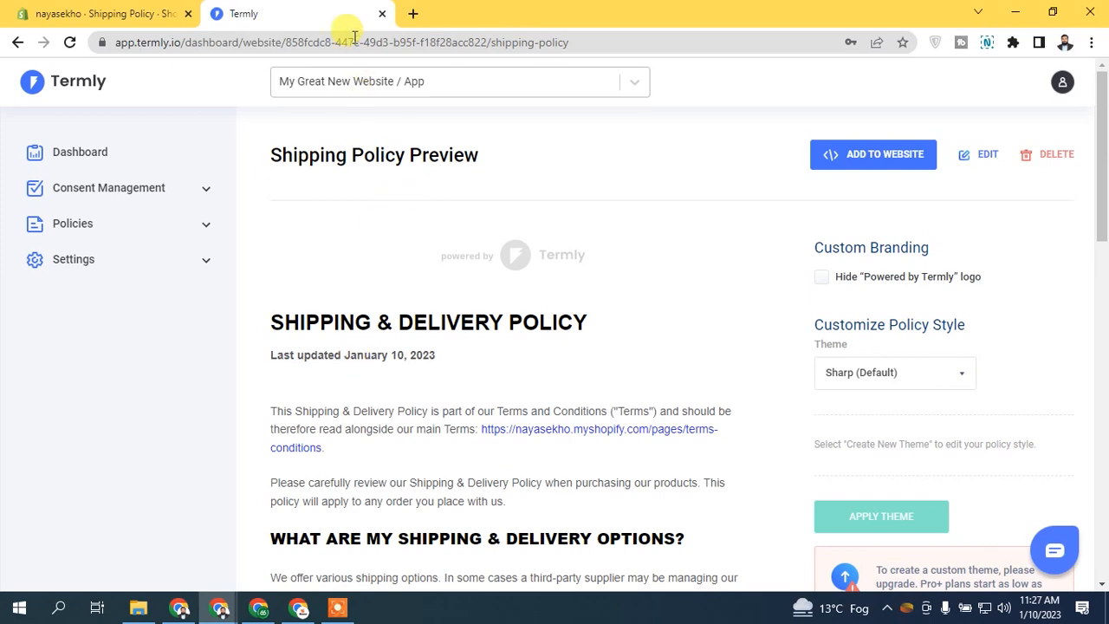
pyautogui.click(382, 14)
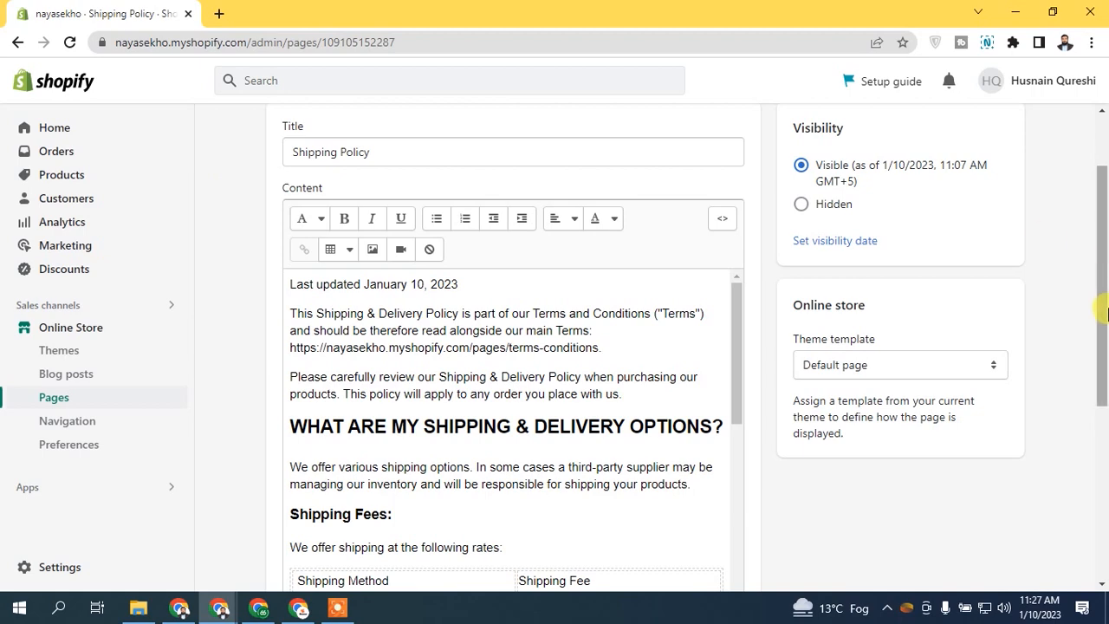
pyautogui.scroll(2, 1102, 260)
pyautogui.click(882, 171)
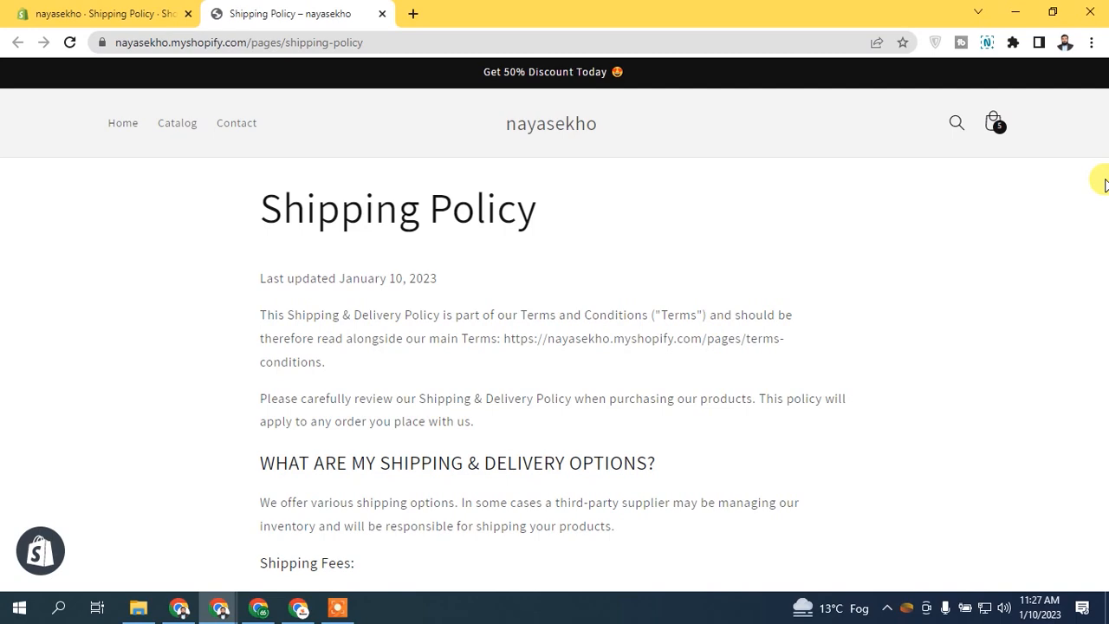
# Step: Scroll the live Shipping Policy, checking the date lines and the $4.99/$6.99 rates table
pyautogui.moveTo(1101, 211); pyautogui.dragTo(993, 299)
pyautogui.click(789, 234)
pyautogui.scroll(-8, 789, 235)
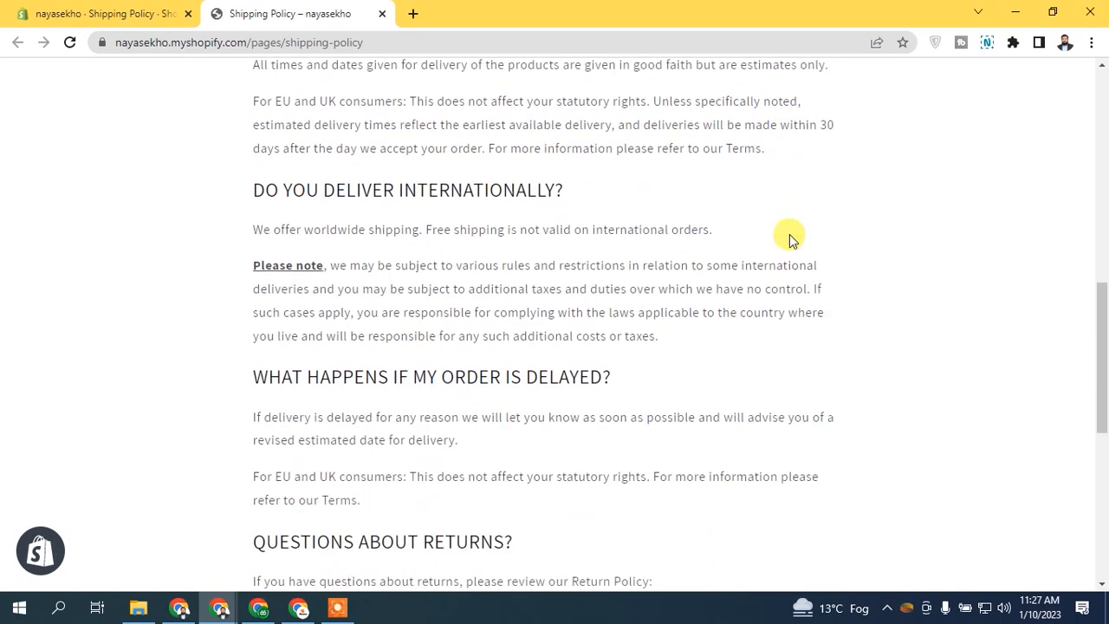
pyautogui.scroll(5, 789, 239)
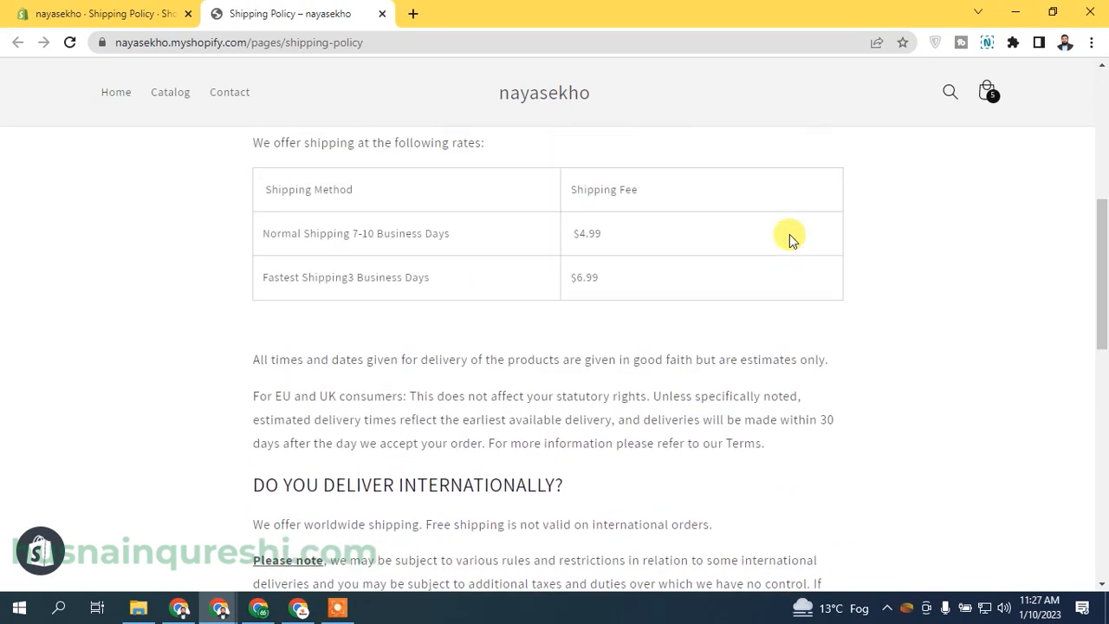